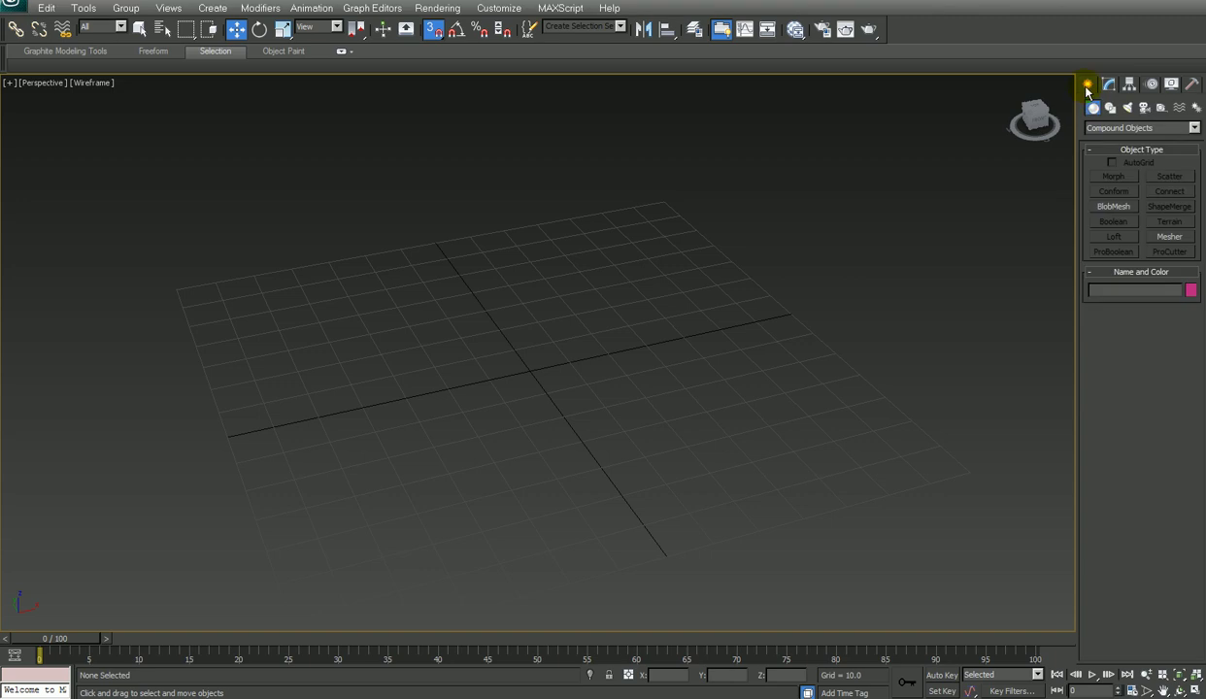
# Draw Ellipse001 (Length 77.412, Width 134.459) flat on the Perspective ground grid.
pyautogui.moveTo(769, 332); pyautogui.dragTo(813, 330, button='middle')
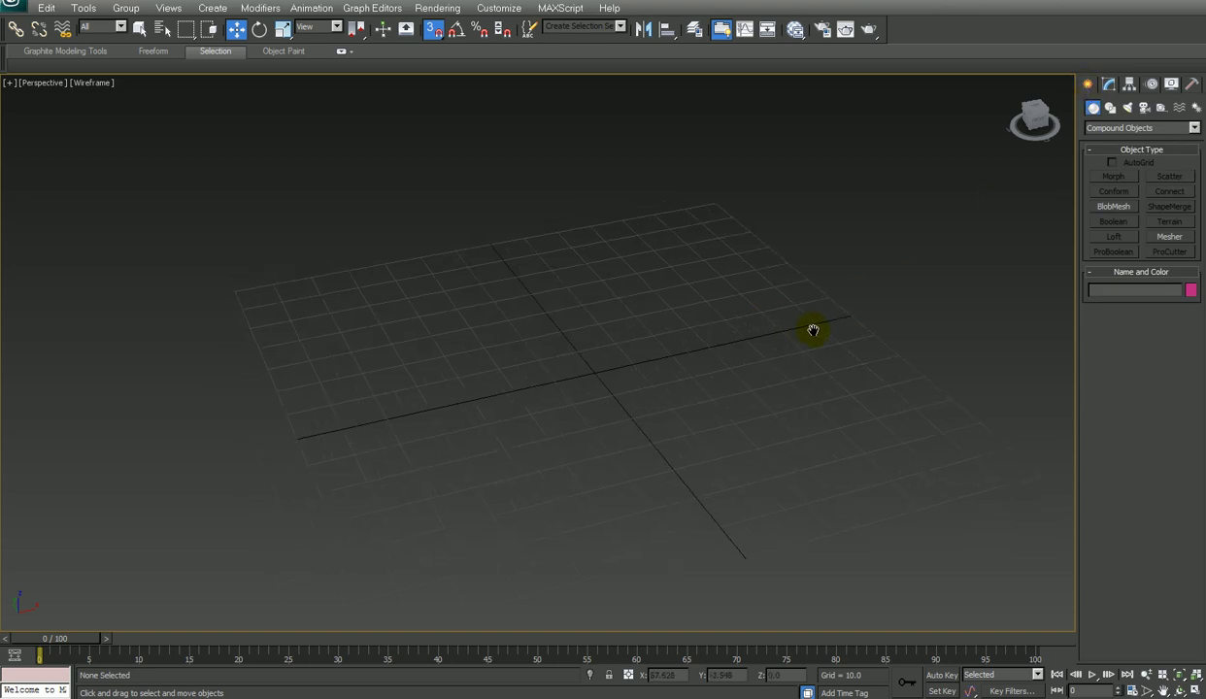
pyautogui.click(1110, 107)
pyautogui.click(1170, 204)
pyautogui.moveTo(757, 253); pyautogui.dragTo(348, 550)
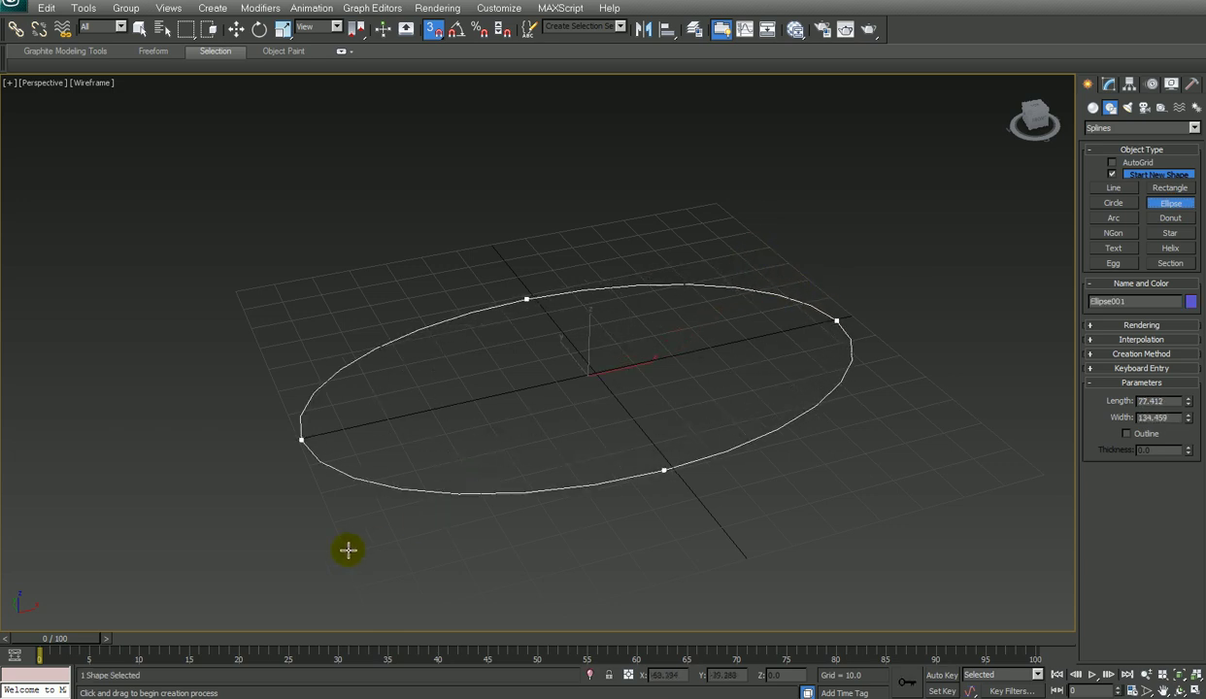
pyautogui.moveTo(617, 464)
pyautogui.keyDown('alt'); pyautogui.mouseDown(button='middle')
pyautogui.moveTo(635, 467)
pyautogui.moveTo(726, 392)
pyautogui.moveTo(688, 461)
pyautogui.moveTo(694, 452)
pyautogui.moveTo(614, 450)
pyautogui.mouseUp(button='middle'); pyautogui.keyUp('alt')
# In Front view, draw Line001 as a curved Bezier profile ending in a pointed tip.
pyautogui.click(1108, 85)
pyautogui.click(1088, 84)
pyautogui.click(1112, 187)
pyautogui.press('f')
pyautogui.moveTo(892, 293)
pyautogui.mouseDown(button='middle')
pyautogui.moveTo(754, 320)
pyautogui.moveTo(530, 320)
pyautogui.mouseUp(button='middle')
pyautogui.moveTo(966, 275); pyautogui.dragTo(815, 274, button='middle')
pyautogui.click(559, 241)
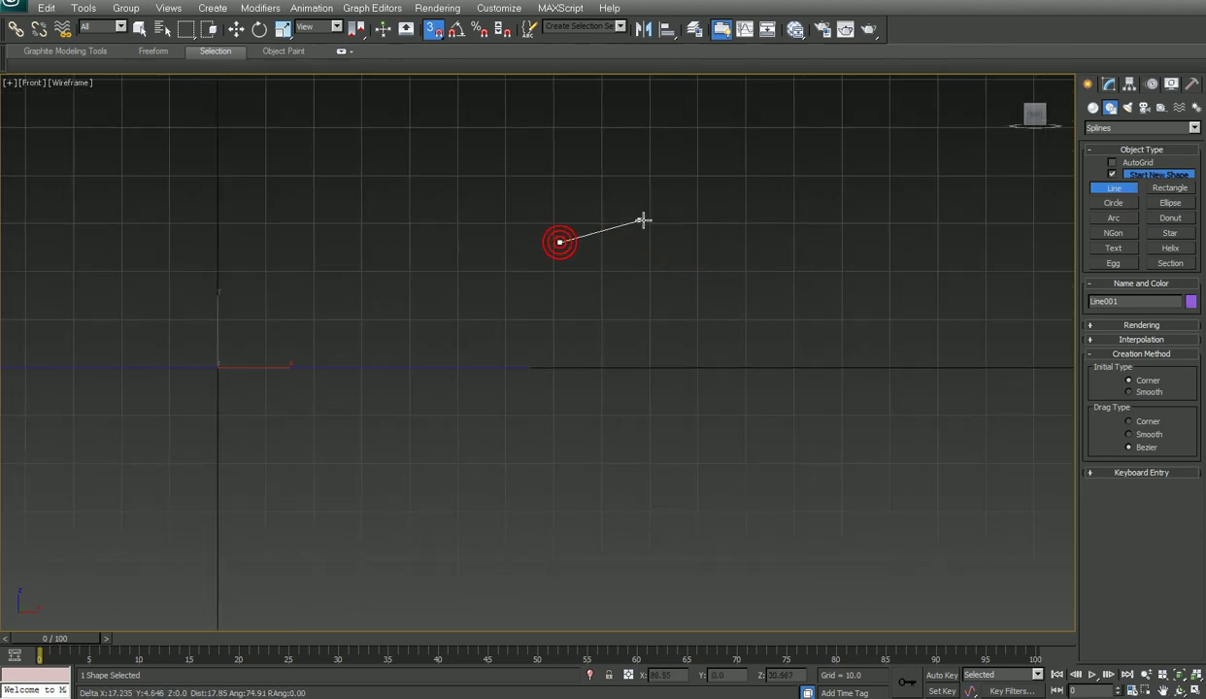
pyautogui.moveTo(718, 212); pyautogui.dragTo(726, 213)
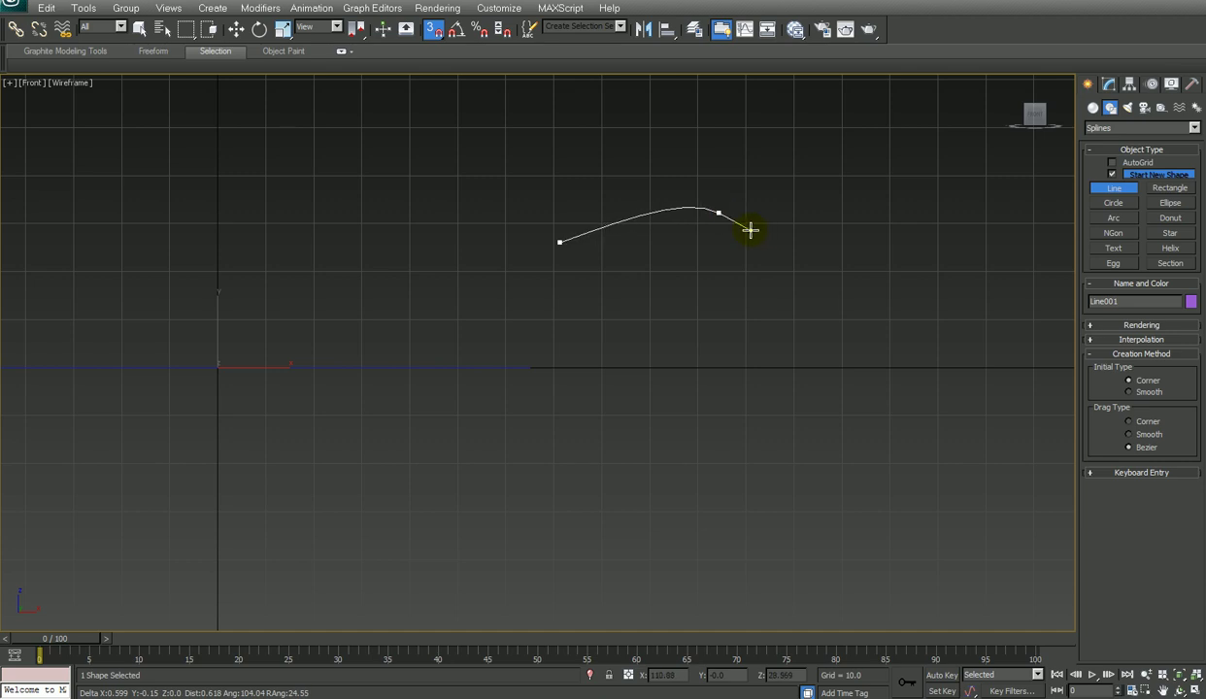
pyautogui.moveTo(744, 234); pyautogui.dragTo(573, 372)
pyautogui.rightClick(748, 264)
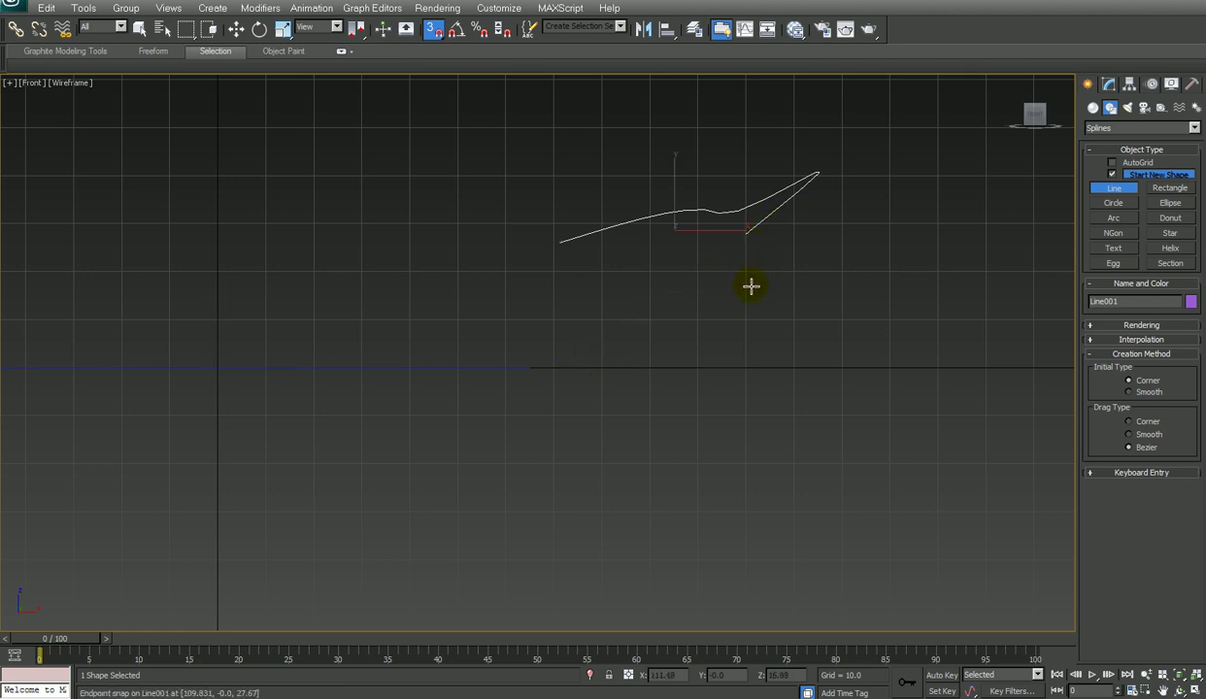
# At Vertex level, move Line001's end vertex down onto the ground line.
pyautogui.rightClick(738, 282)
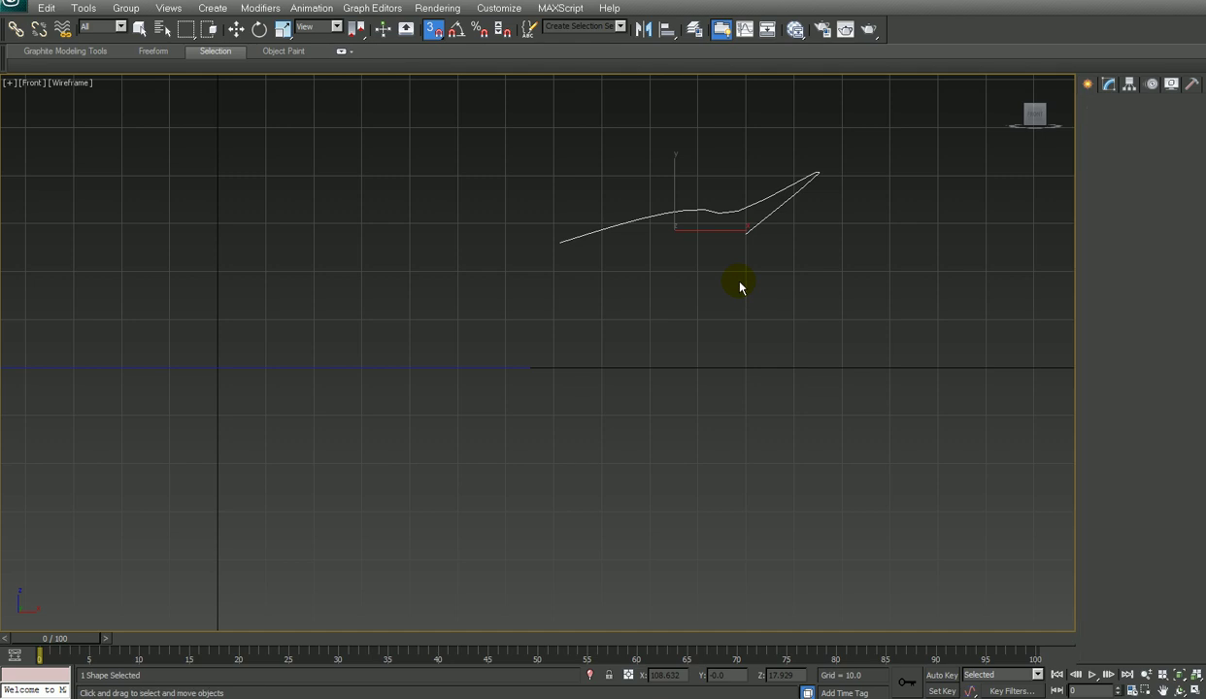
pyautogui.press('1')
pyautogui.click(743, 234)
pyautogui.moveTo(763, 215); pyautogui.dragTo(660, 350)
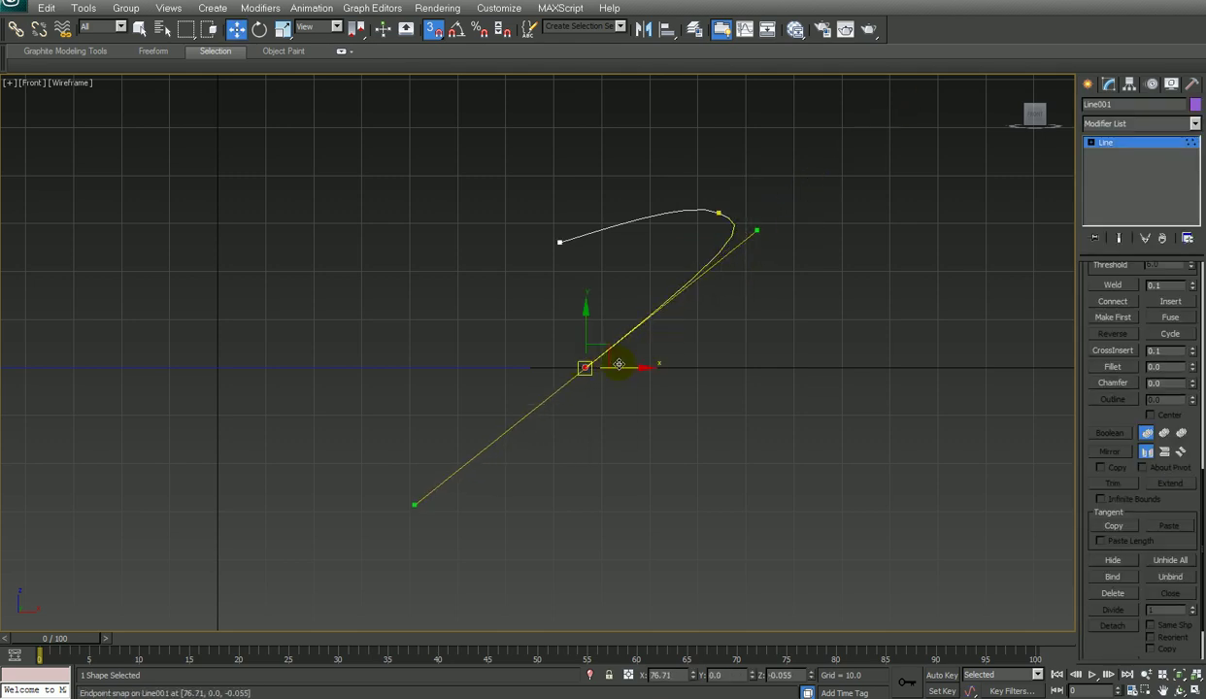
pyautogui.click(699, 336)
# Flatten the curve near Line001's first vertex by adjusting its tangent handle.
pyautogui.moveTo(734, 306); pyautogui.dragTo(865, 301, button='middle')
pyautogui.scroll(2, 738, 202)
pyautogui.click(774, 191)
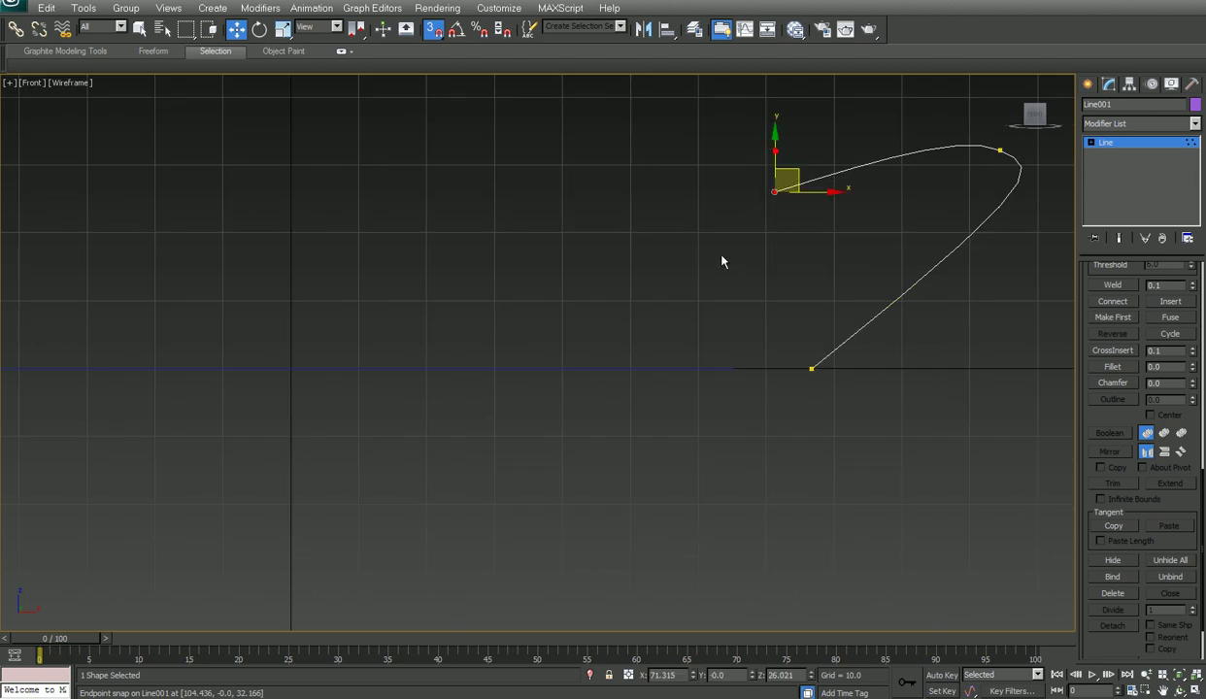
pyautogui.moveTo(805, 184); pyautogui.dragTo(670, 233, button='middle')
pyautogui.moveTo(660, 215); pyautogui.dragTo(653, 204)
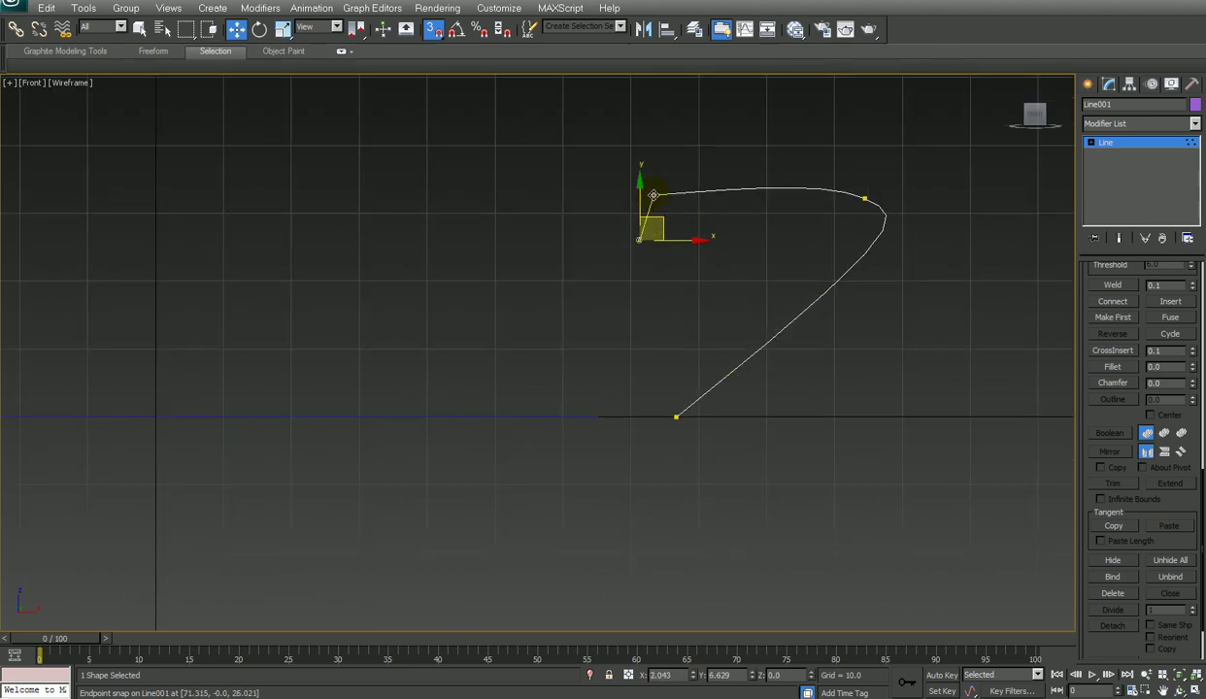
pyautogui.click(721, 250)
pyautogui.scroll(-2, 726, 234)
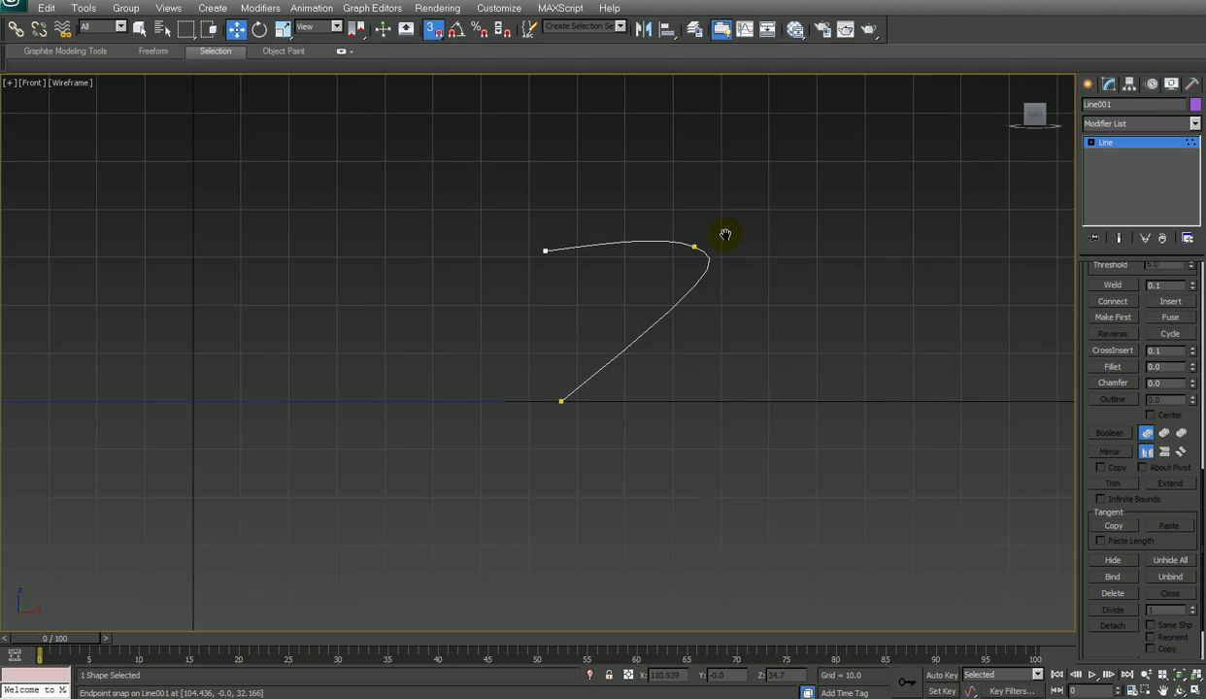
pyautogui.click(1118, 145)
pyautogui.click(1129, 83)
# Snap Line001's pivot to its lower endpoint, then Shift-drag to clone it as Line002.
pyautogui.click(1141, 175)
pyautogui.moveTo(757, 325); pyautogui.dragTo(888, 279, button='middle')
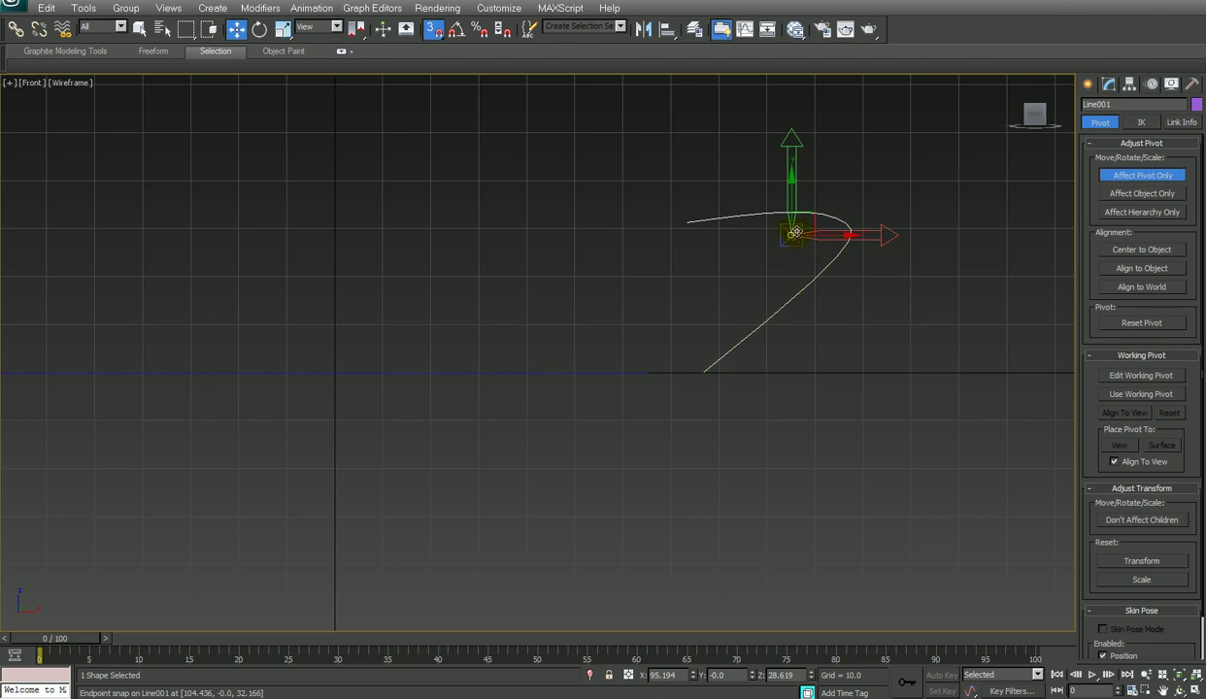
pyautogui.moveTo(788, 235); pyautogui.dragTo(715, 367)
pyautogui.moveTo(920, 320); pyautogui.dragTo(806, 342, button='middle')
pyautogui.click(1126, 175)
pyautogui.moveTo(831, 270); pyautogui.dragTo(811, 251, button='middle')
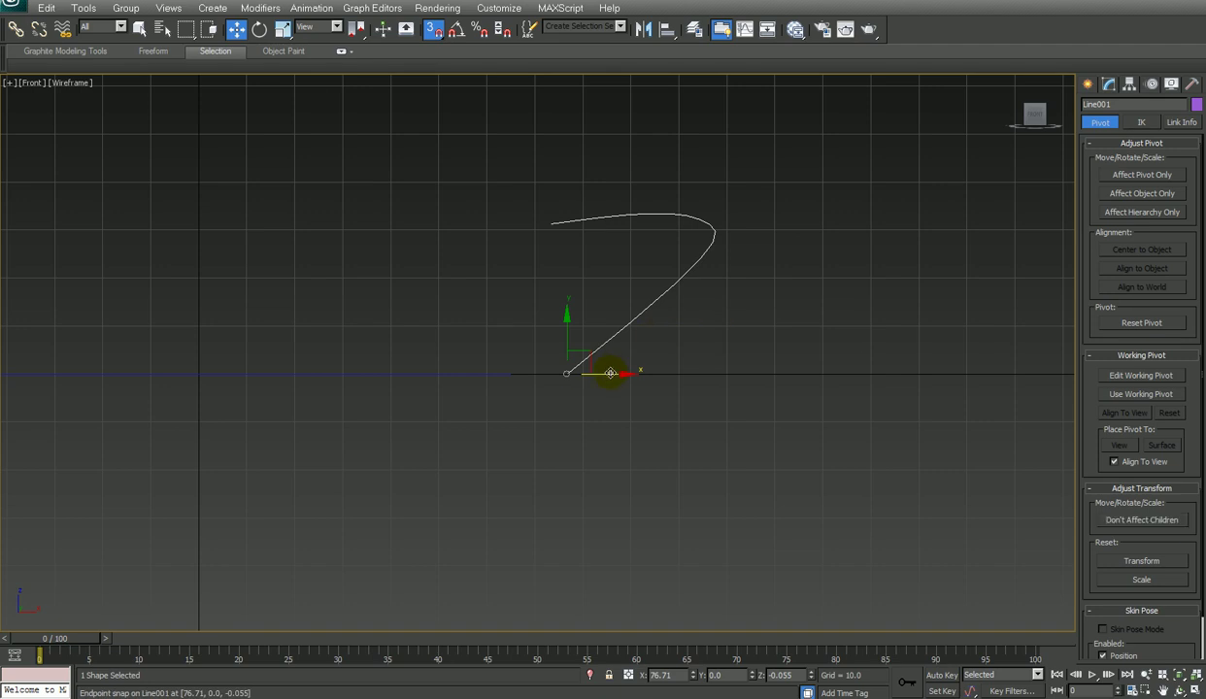
pyautogui.keyDown('shift'); pyautogui.moveTo(609, 373); pyautogui.dragTo(765, 381); pyautogui.keyUp('shift')
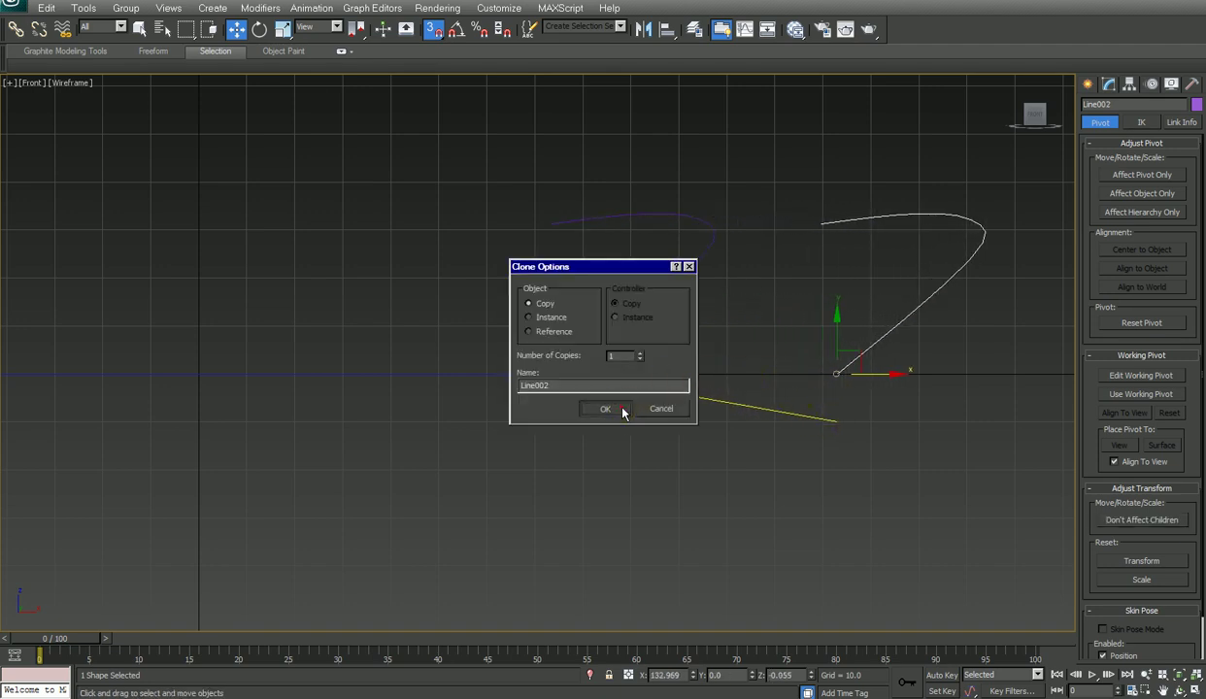
# Confirm the Line002 copy and frame it in the Perspective view.
pyautogui.click(604, 409)
pyautogui.press('p')
pyautogui.moveTo(787, 279)
pyautogui.mouseDown(button='middle')
pyautogui.moveTo(550, 328)
pyautogui.moveTo(619, 247)
pyautogui.mouseUp(button='middle')
pyautogui.scroll(-5, 769, 290)
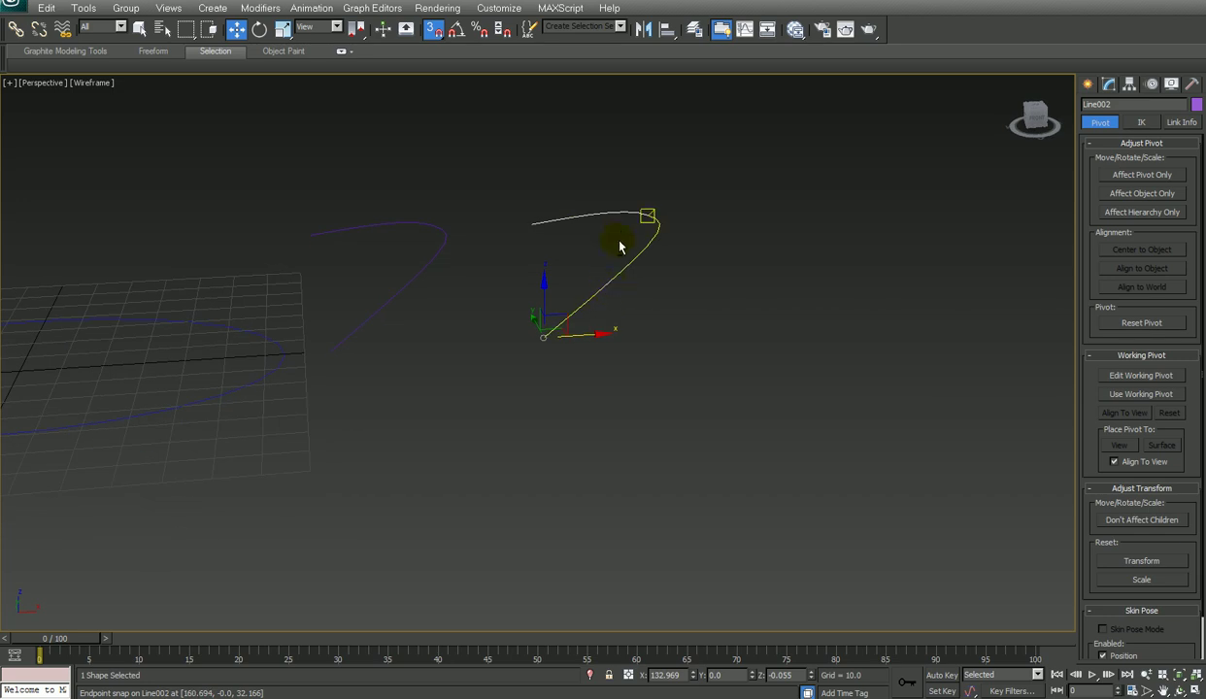
# Try bending Line002 at its top-right vertex, then undo the change.
pyautogui.press('1')
pyautogui.click(649, 213)
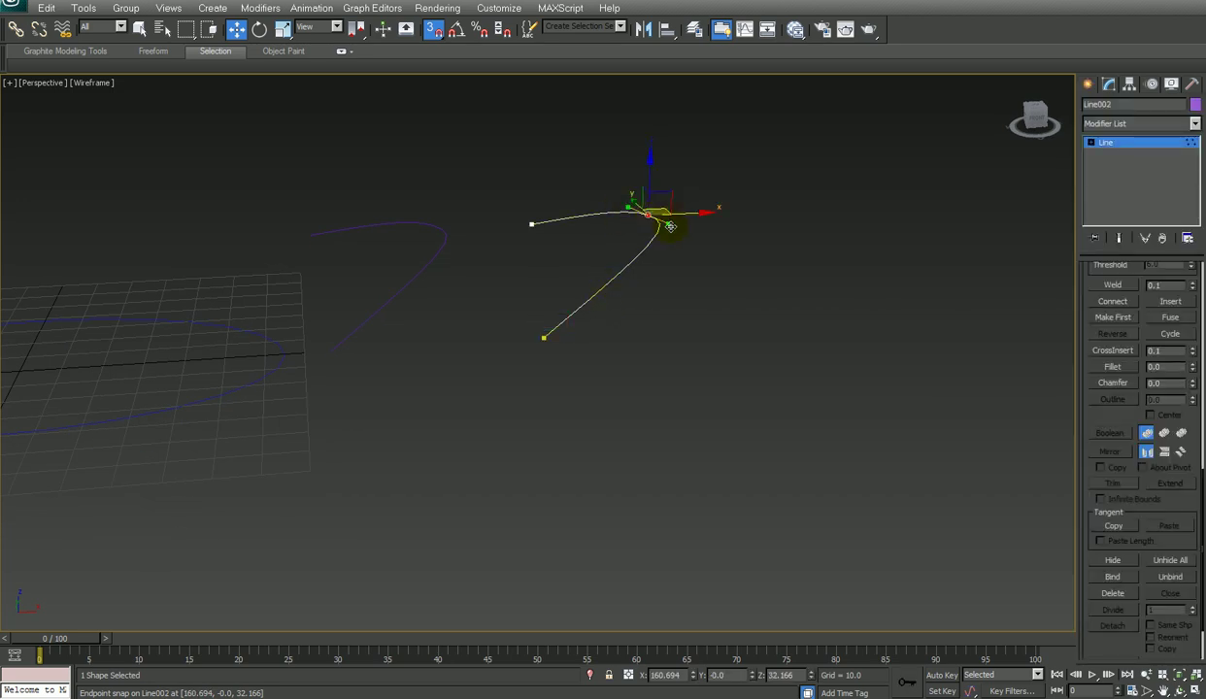
pyautogui.moveTo(668, 225); pyautogui.dragTo(654, 239)
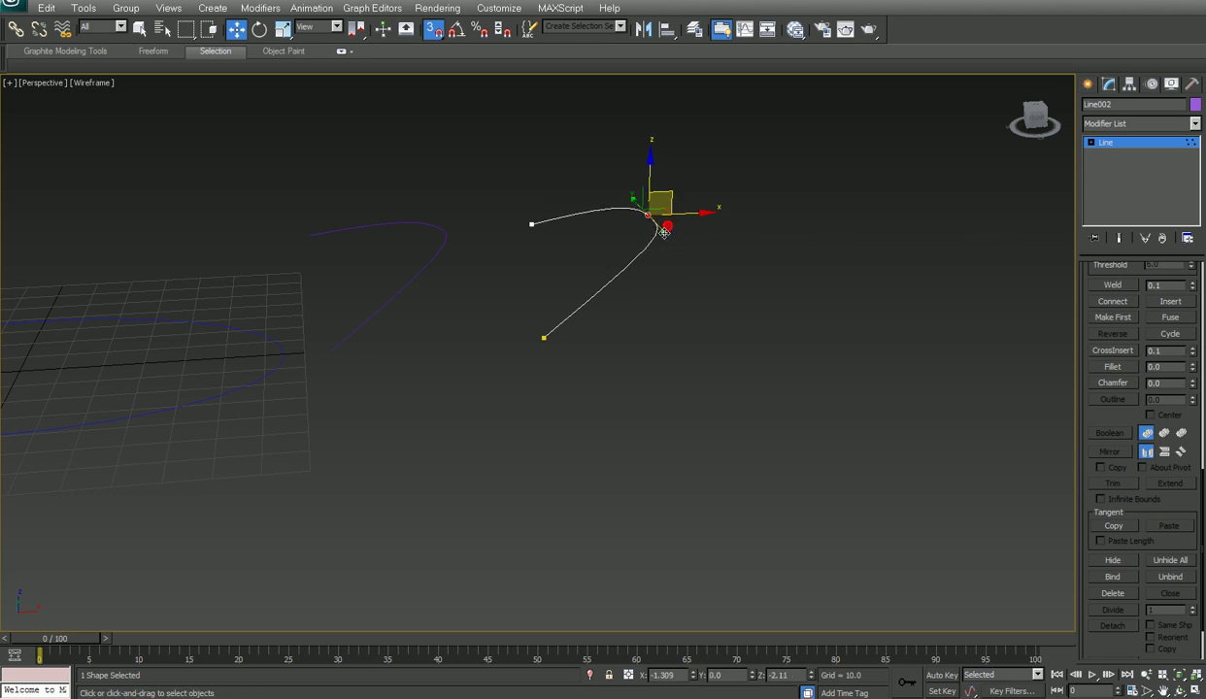
pyautogui.keyDown('alt'); pyautogui.moveTo(672, 237); pyautogui.dragTo(641, 233, button='middle'); pyautogui.keyUp('alt')
pyautogui.moveTo(636, 233)
pyautogui.mouseDown()
pyautogui.moveTo(661, 128)
pyautogui.moveTo(666, 226)
pyautogui.mouseUp()
pyautogui.hotkey('ctrl', 'z')
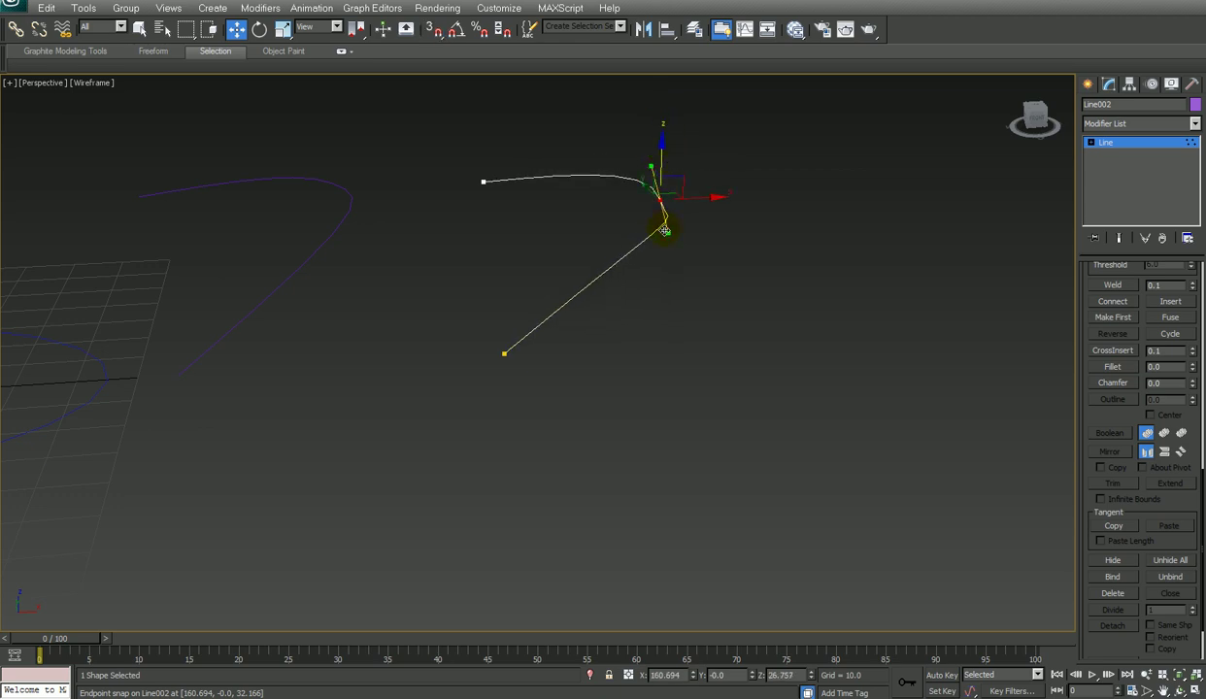
# Make Line002's top-right vertex Bezier Corner and its end vertex Smooth.
pyautogui.rightClick(645, 220)
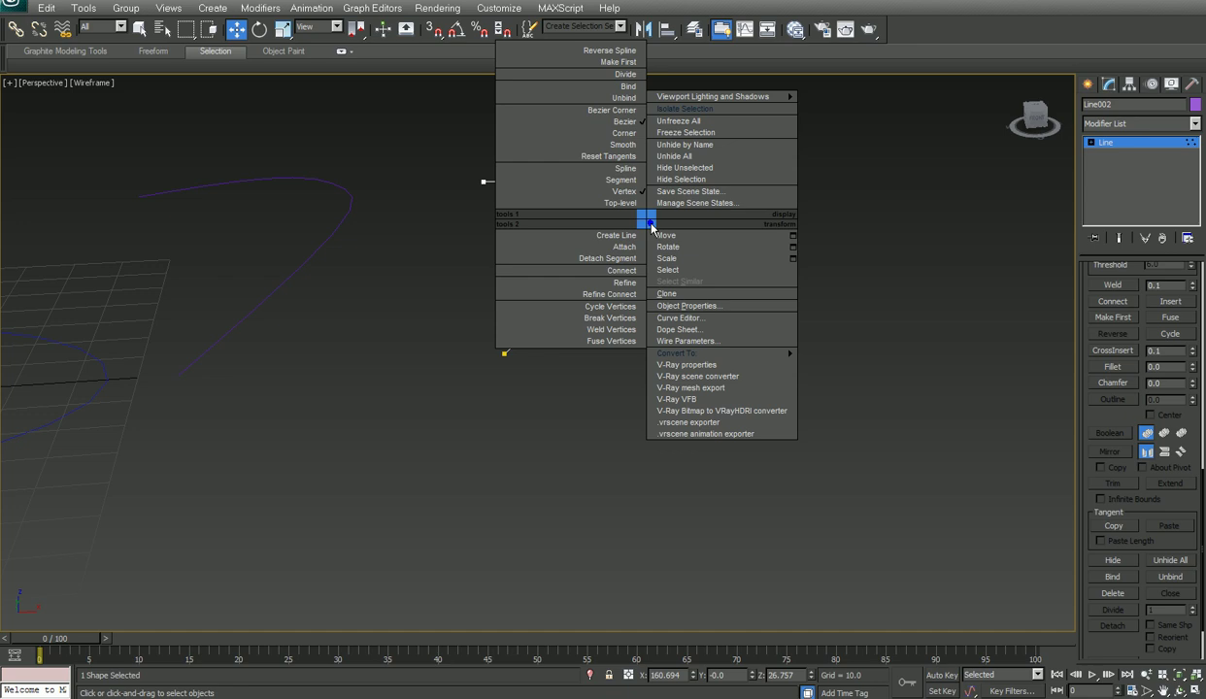
pyautogui.click(585, 134)
pyautogui.moveTo(576, 372); pyautogui.dragTo(476, 306)
pyautogui.rightClick(477, 304)
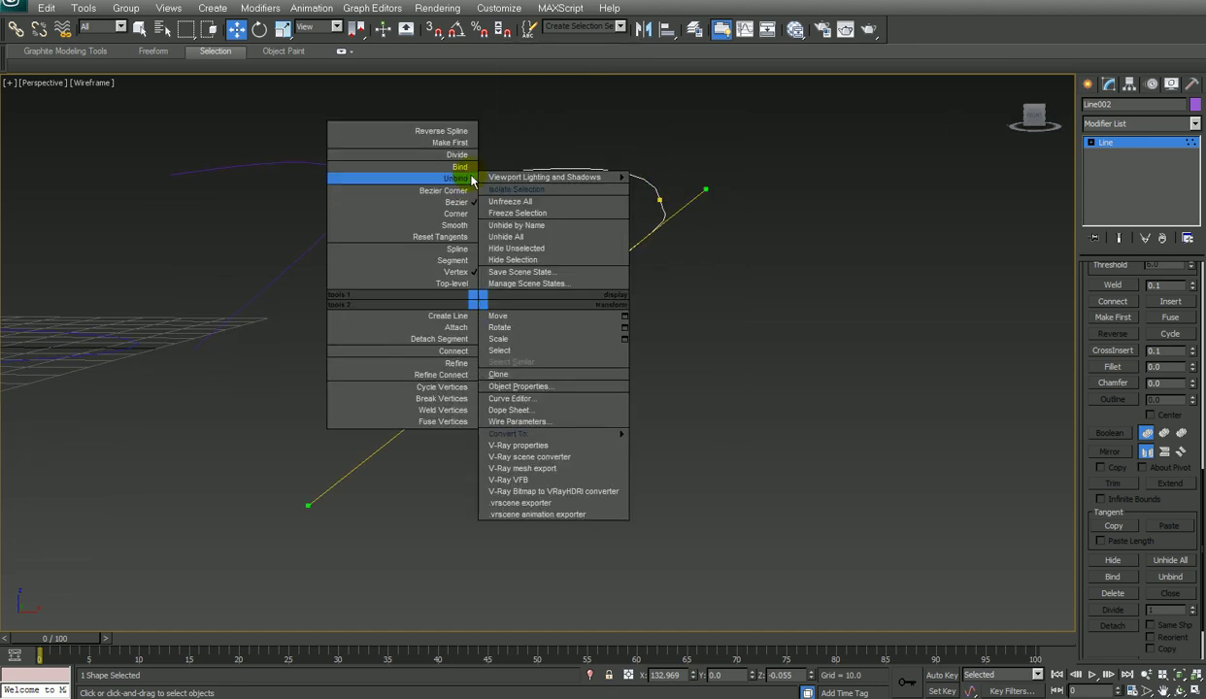
pyautogui.click(453, 226)
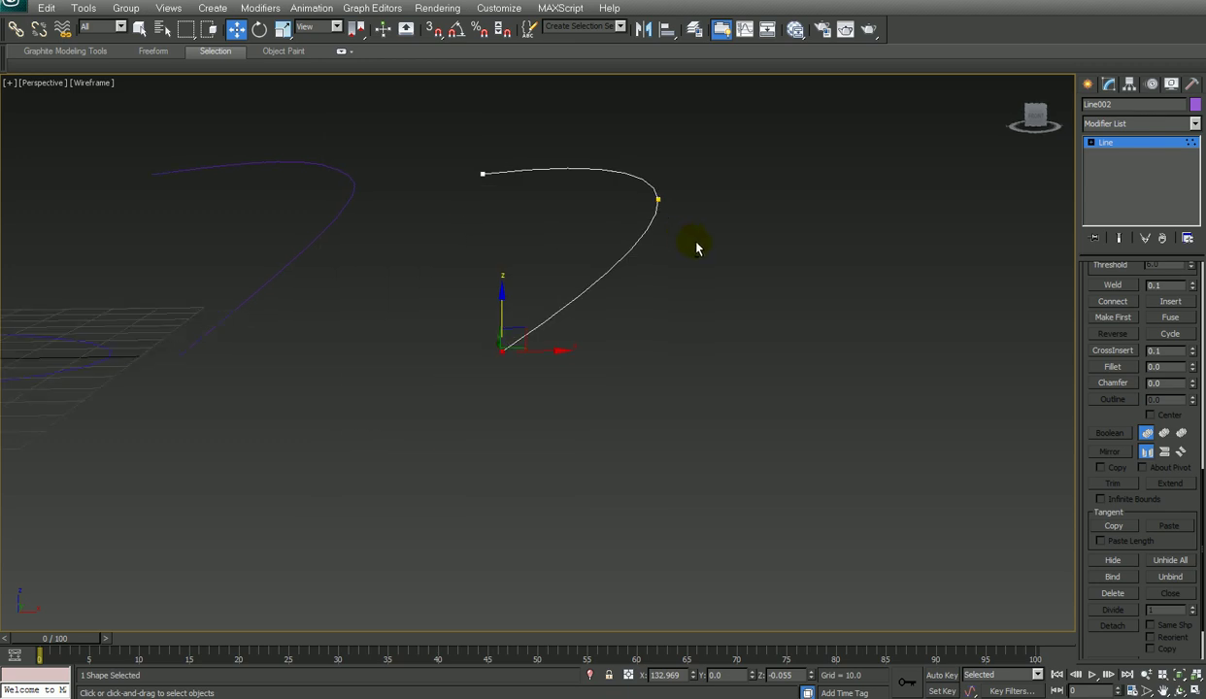
# Reposition Line002's vertices: lower the upper-right point, shift the bottom end left, raise the top.
pyautogui.click(657, 195)
pyautogui.moveTo(657, 161)
pyautogui.mouseDown()
pyautogui.moveTo(686, 203)
pyautogui.moveTo(672, 218)
pyautogui.mouseUp()
pyautogui.click(485, 167)
pyautogui.moveTo(626, 197); pyautogui.dragTo(618, 192, button='middle')
pyautogui.moveTo(888, 269)
pyautogui.keyDown('alt'); pyautogui.mouseDown(button='middle')
pyautogui.moveTo(738, 252)
pyautogui.moveTo(758, 256)
pyautogui.mouseUp(button='middle'); pyautogui.keyUp('alt')
pyautogui.moveTo(647, 187); pyautogui.dragTo(582, 222)
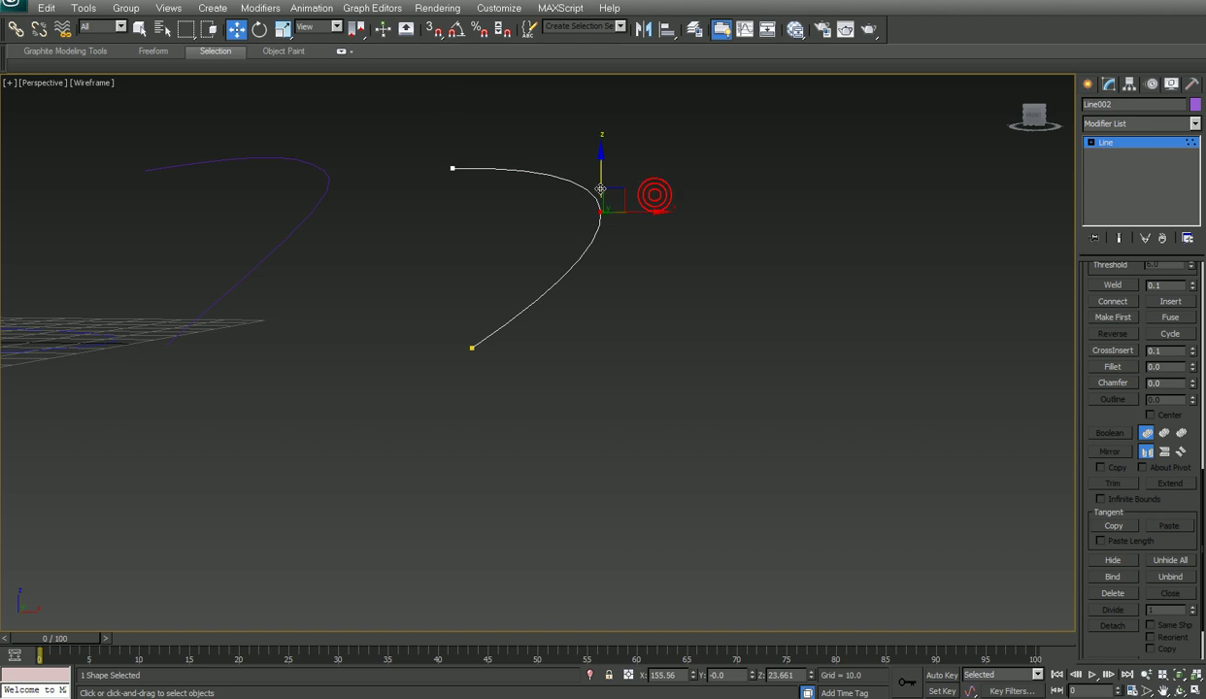
pyautogui.moveTo(473, 350); pyautogui.dragTo(458, 352)
pyautogui.keyDown('alt'); pyautogui.moveTo(587, 326); pyautogui.dragTo(607, 330, button='middle'); pyautogui.keyUp('alt')
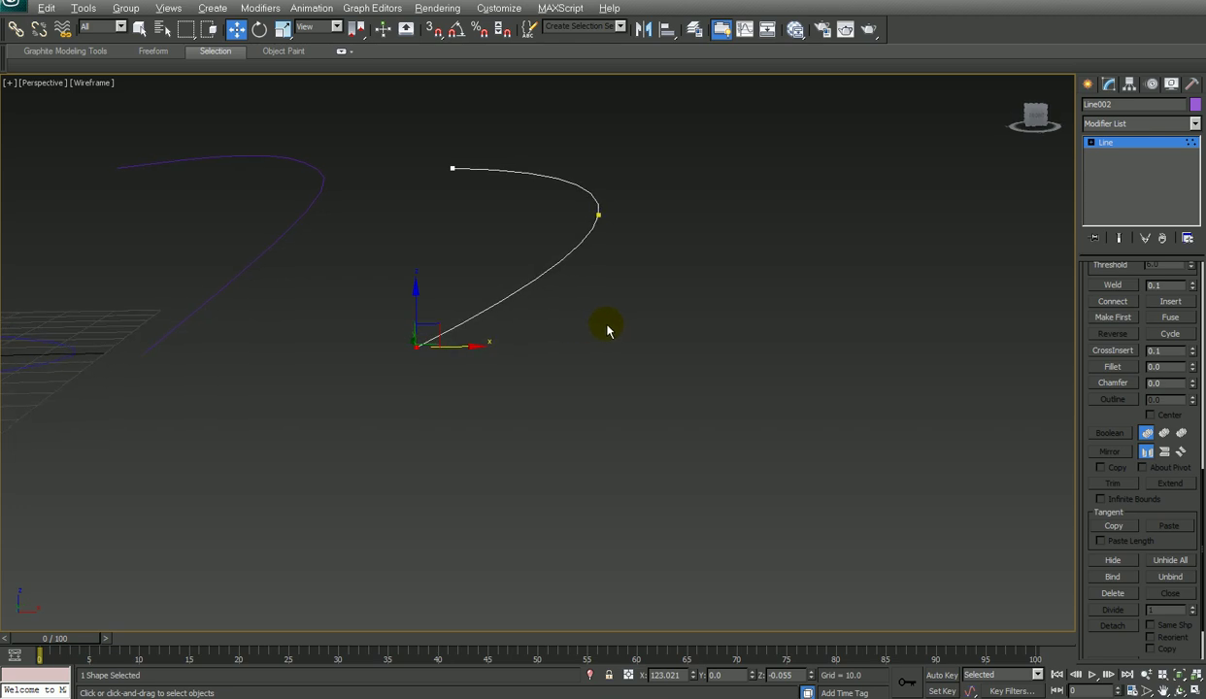
pyautogui.moveTo(452, 168); pyautogui.dragTo(452, 156)
pyautogui.click(472, 231)
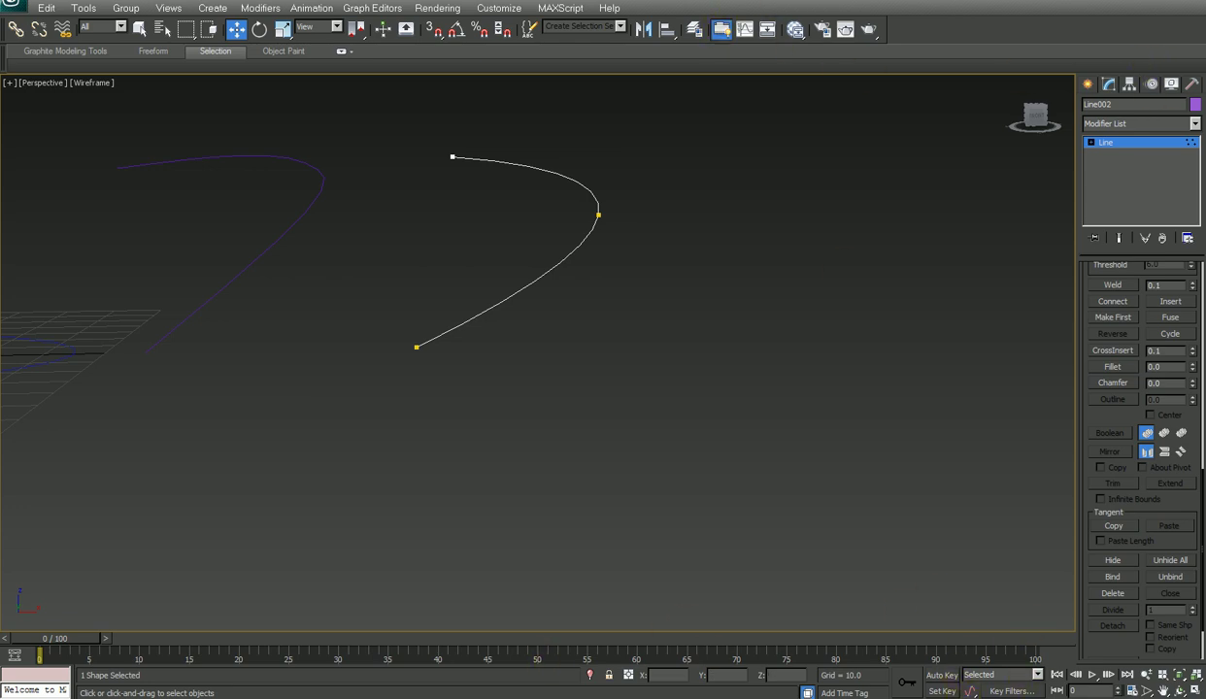
pyautogui.moveTo(452, 291); pyautogui.dragTo(816, 310, button='middle')
pyautogui.moveTo(677, 327)
pyautogui.keyDown('alt'); pyautogui.mouseDown(button='middle')
pyautogui.moveTo(659, 350)
pyautogui.moveTo(492, 371)
pyautogui.moveTo(523, 380)
pyautogui.moveTo(603, 318)
pyautogui.moveTo(729, 353)
pyautogui.mouseUp(button='middle'); pyautogui.keyUp('alt')
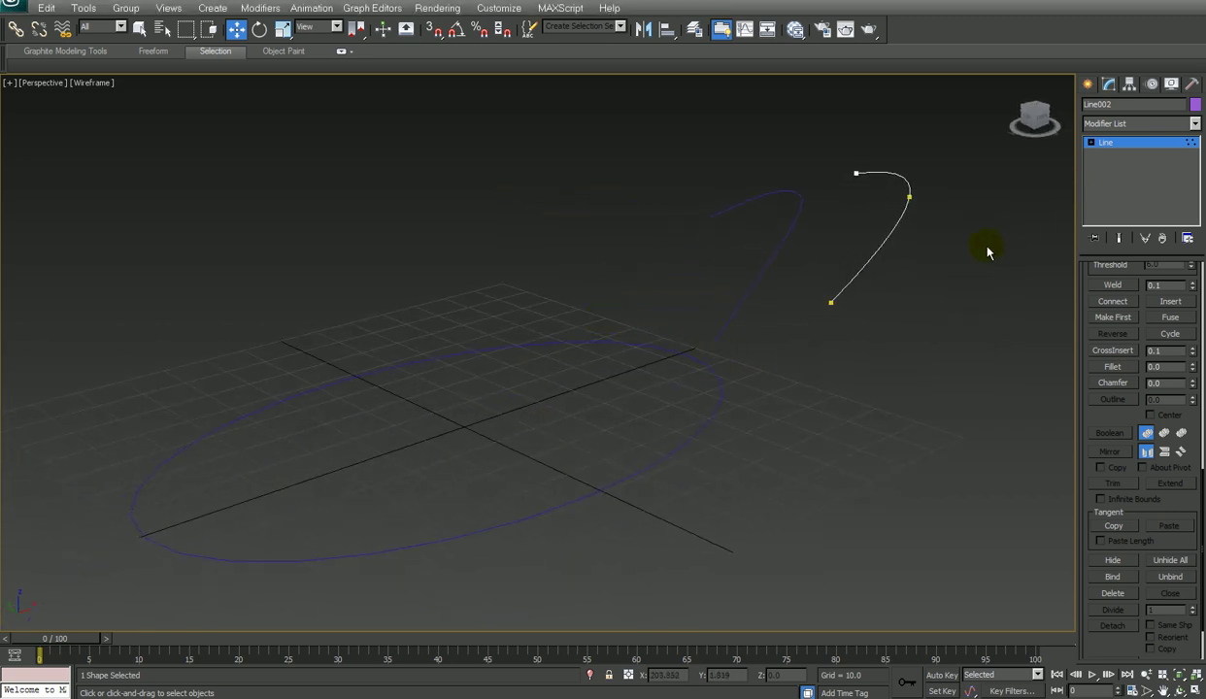
# Exit vertex editing, select Line002 and zoom in on it.
pyautogui.click(1141, 142)
pyautogui.click(1021, 199)
pyautogui.click(680, 365)
pyautogui.click(679, 351)
pyautogui.click(739, 304)
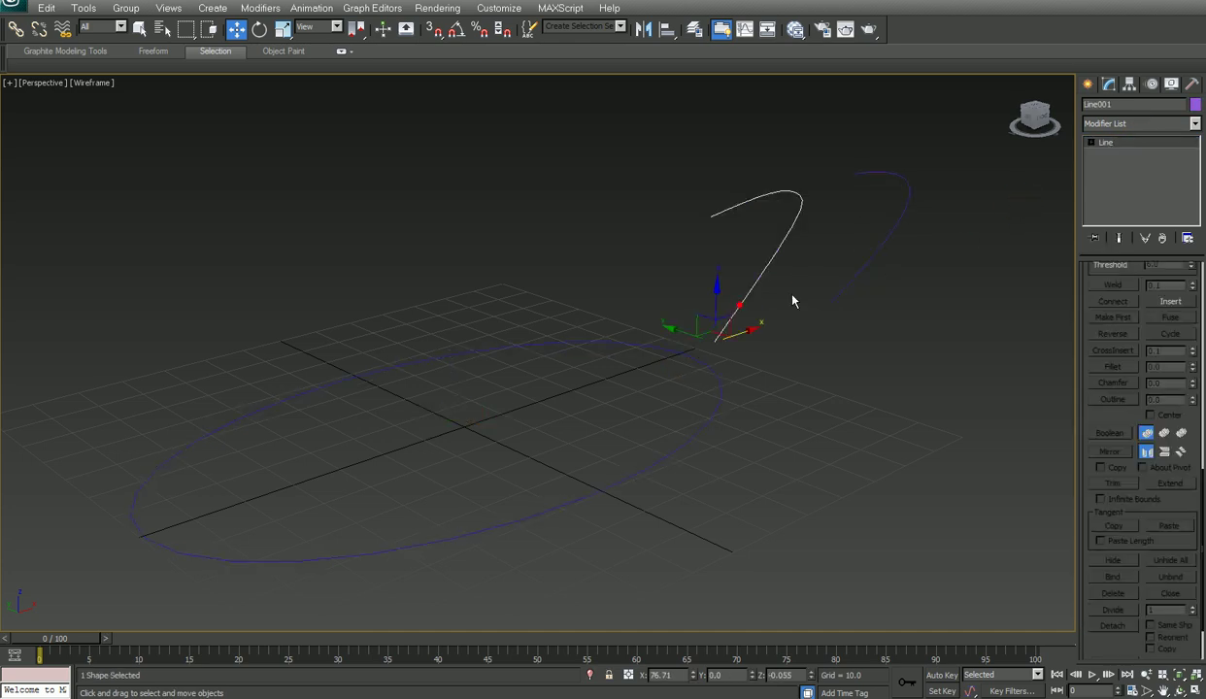
pyautogui.click(854, 272)
pyautogui.moveTo(893, 306)
pyautogui.mouseDown(button='middle')
pyautogui.moveTo(721, 317)
pyautogui.moveTo(492, 403)
pyautogui.mouseUp(button='middle')
pyautogui.scroll(3, 721, 317)
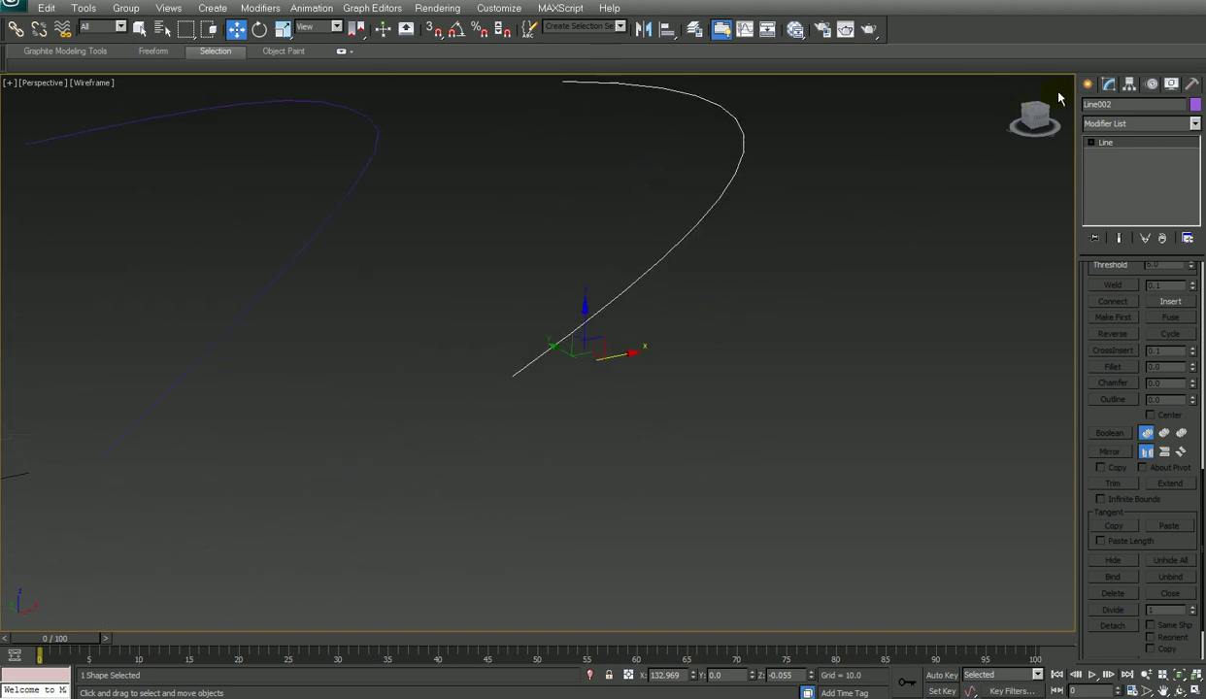
# Snap Line002's pivot to its lower endpoint (123.021, 0.0, -0.055) using Affect Pivot Only.
pyautogui.click(1129, 85)
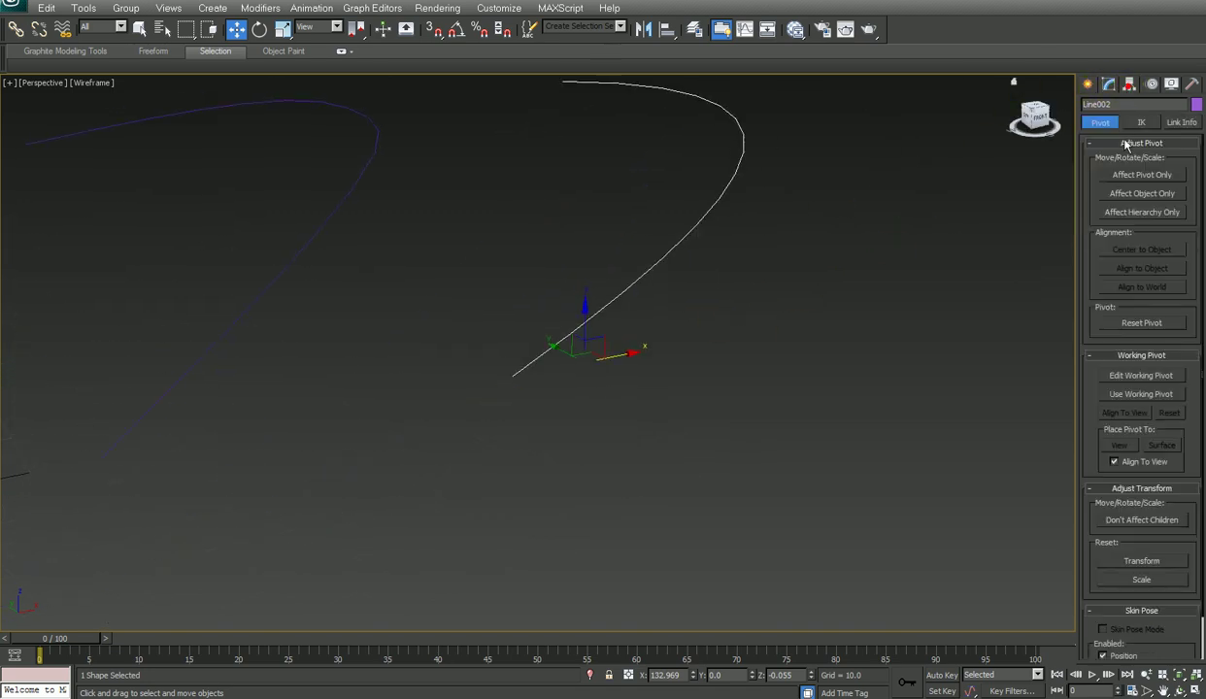
pyautogui.click(1142, 175)
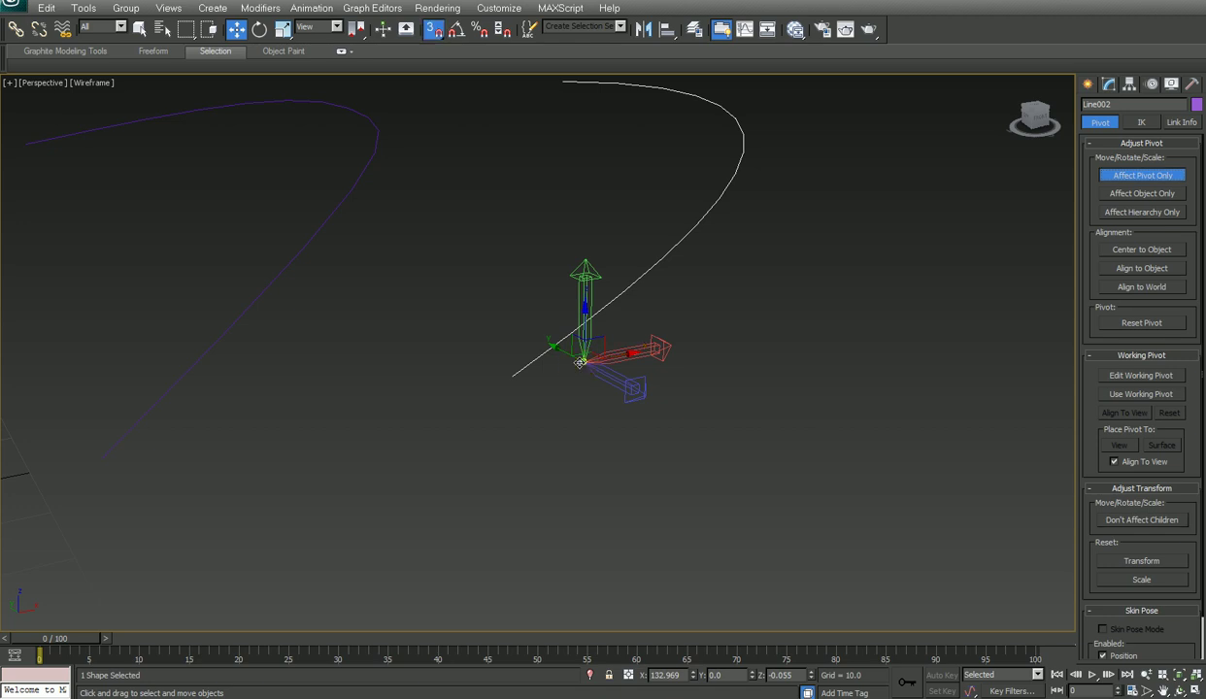
pyautogui.moveTo(579, 362); pyautogui.dragTo(512, 376)
pyautogui.click(1131, 177)
pyautogui.click(417, 349)
pyautogui.moveTo(417, 349)
pyautogui.keyDown('alt'); pyautogui.mouseDown(button='middle')
pyautogui.moveTo(694, 330)
pyautogui.moveTo(485, 389)
pyautogui.moveTo(492, 354)
pyautogui.moveTo(485, 377)
pyautogui.mouseUp(button='middle'); pyautogui.keyUp('alt')
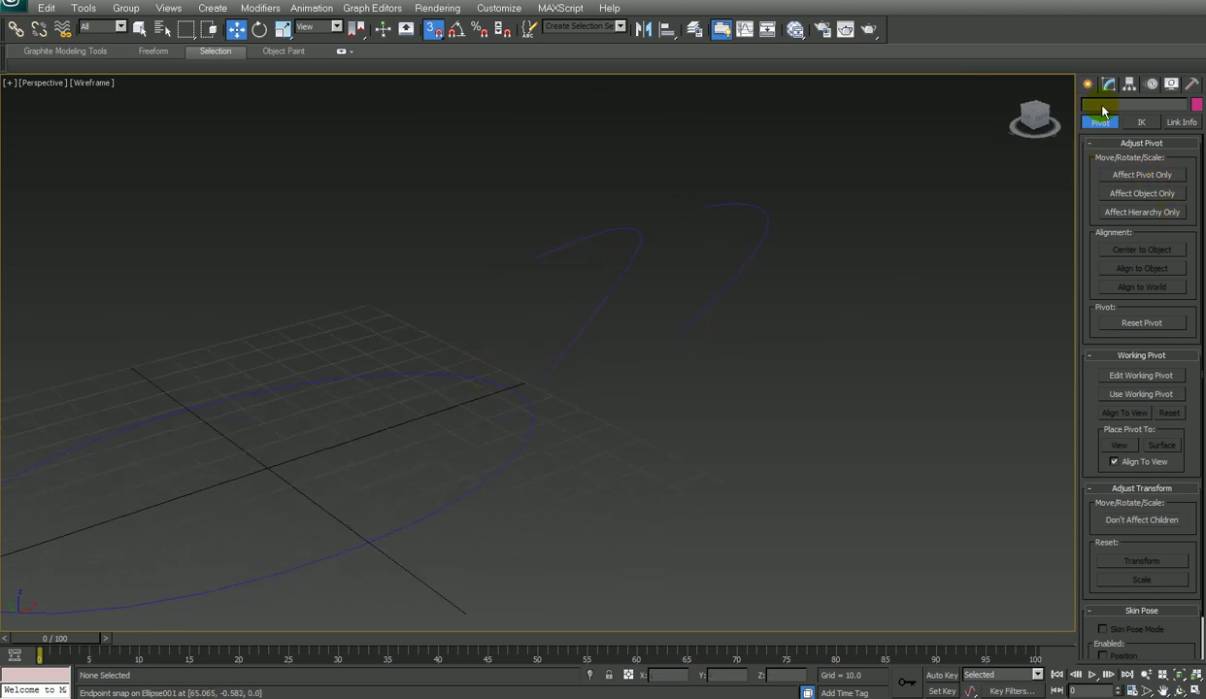
pyautogui.click(510, 464)
pyautogui.press('z')
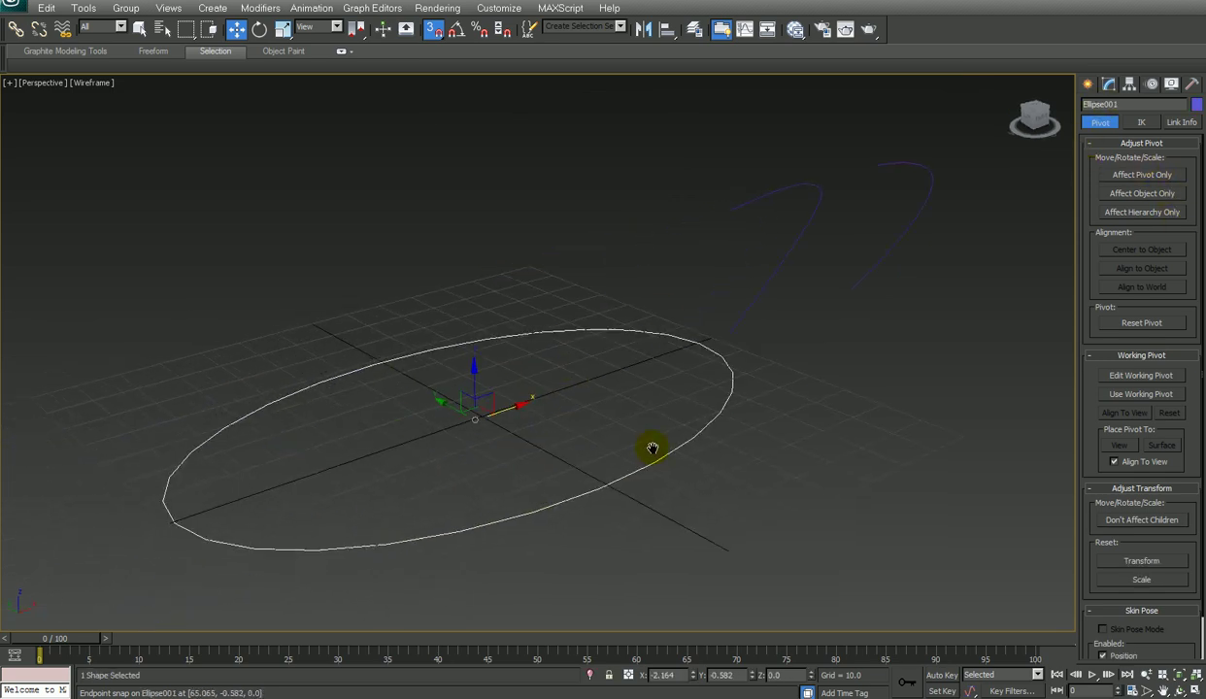
pyautogui.click(1088, 85)
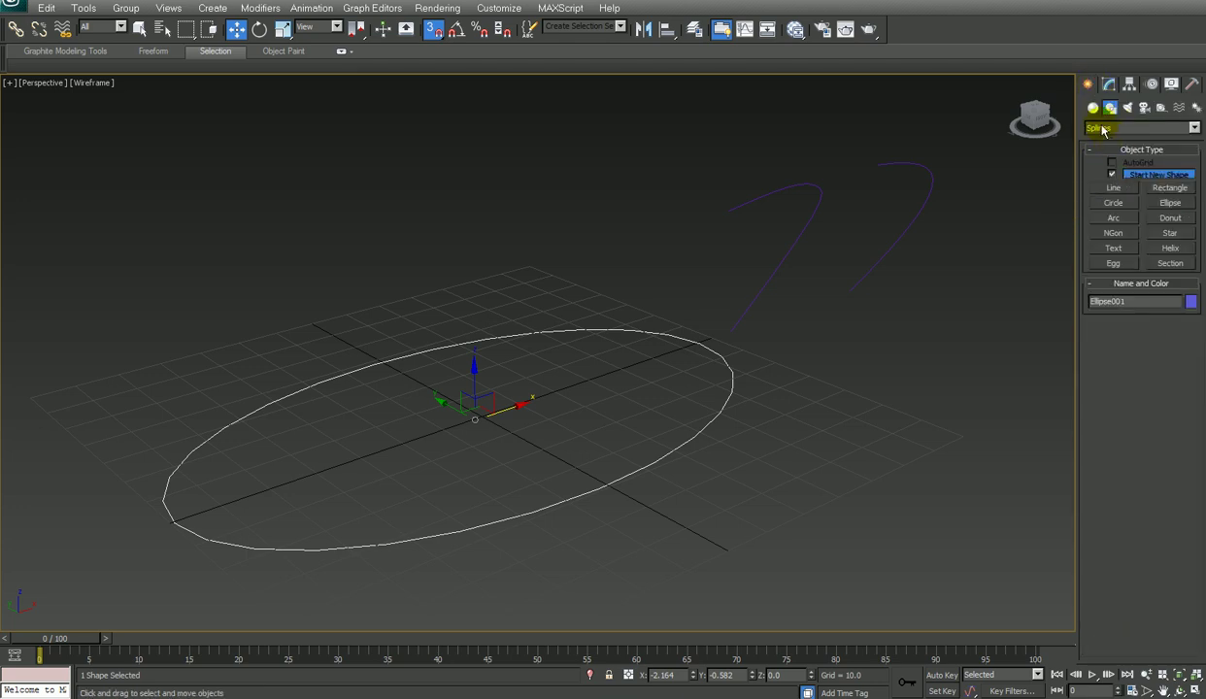
pyautogui.click(1092, 108)
pyautogui.click(1102, 128)
pyautogui.click(1116, 153)
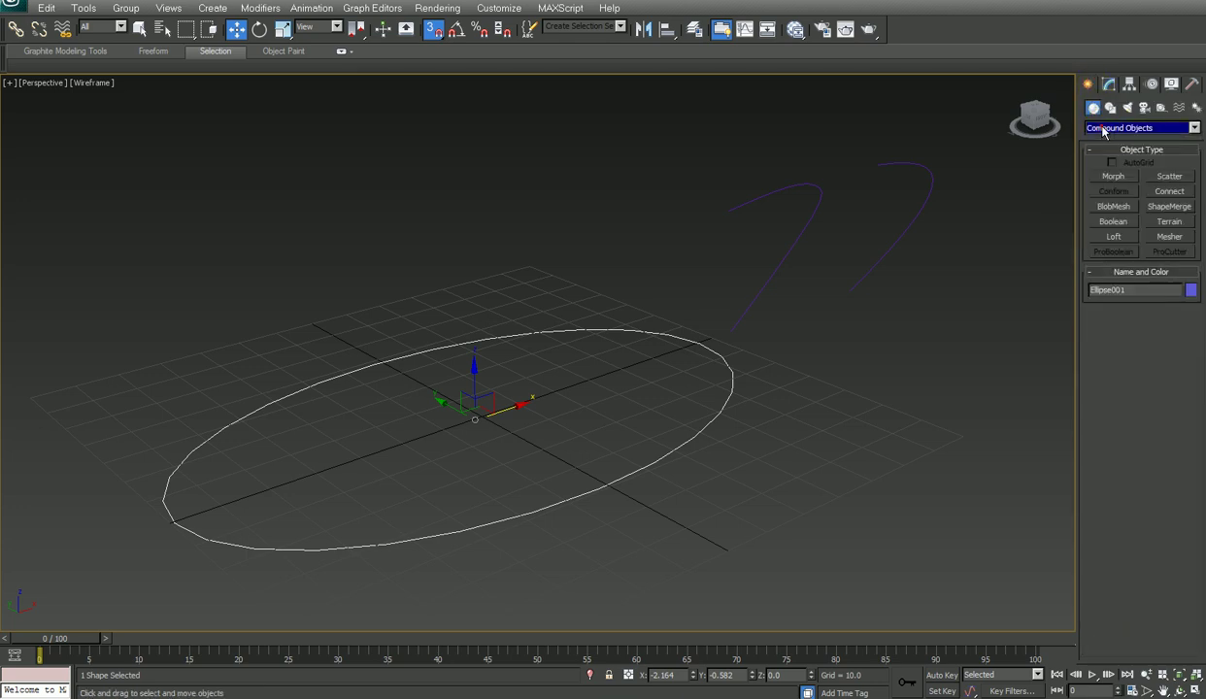
pyautogui.click(1113, 236)
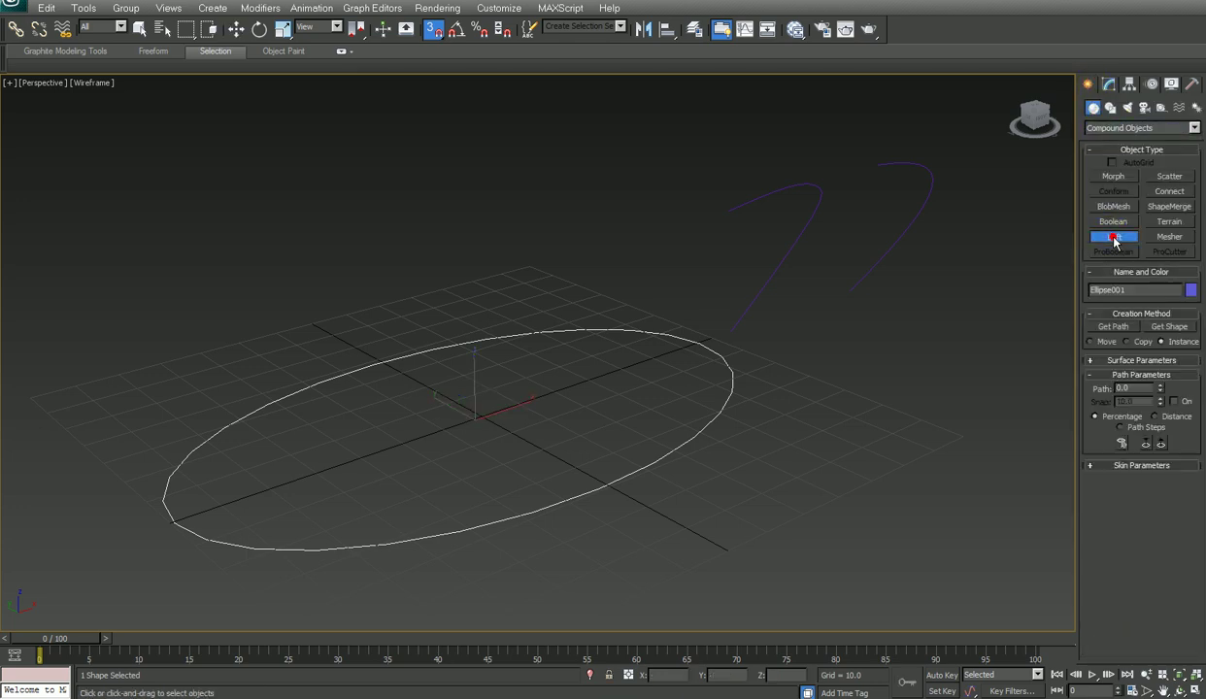
pyautogui.click(1172, 326)
pyautogui.click(786, 279)
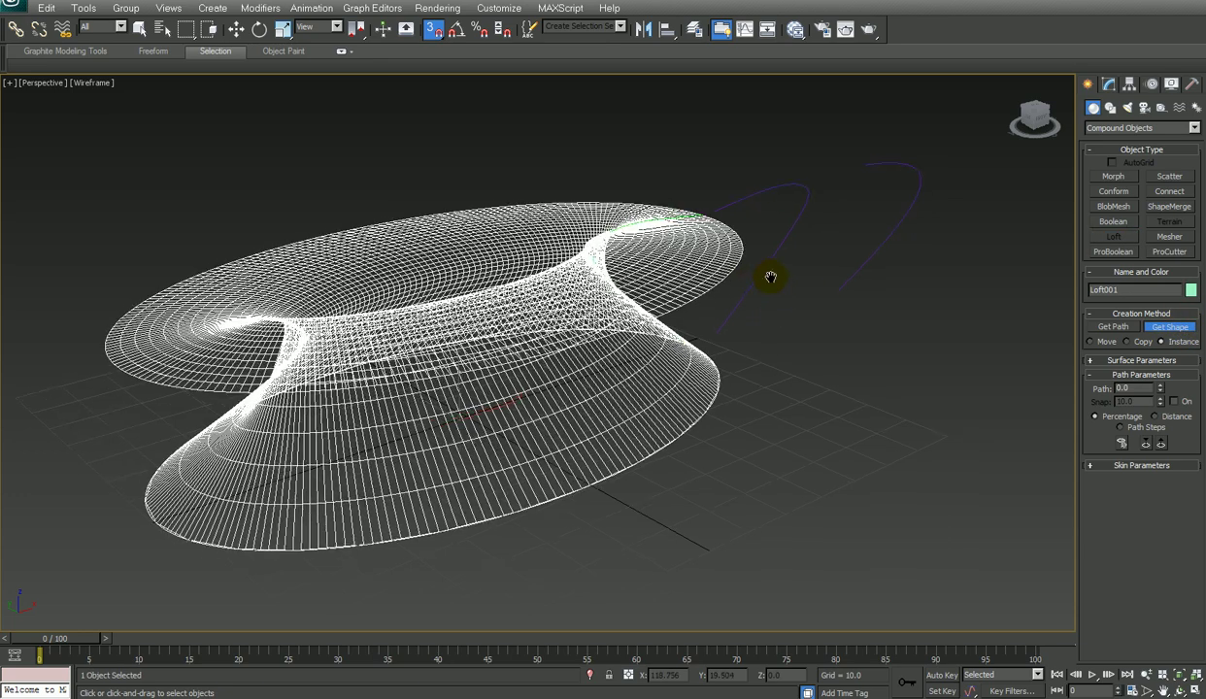
pyautogui.hotkey('ctrl', 'z')
# Rotate Line001's spline 180° about Z at Spline sub-object level.
pyautogui.click(759, 256)
pyautogui.moveTo(802, 250); pyautogui.dragTo(777, 226, button='middle')
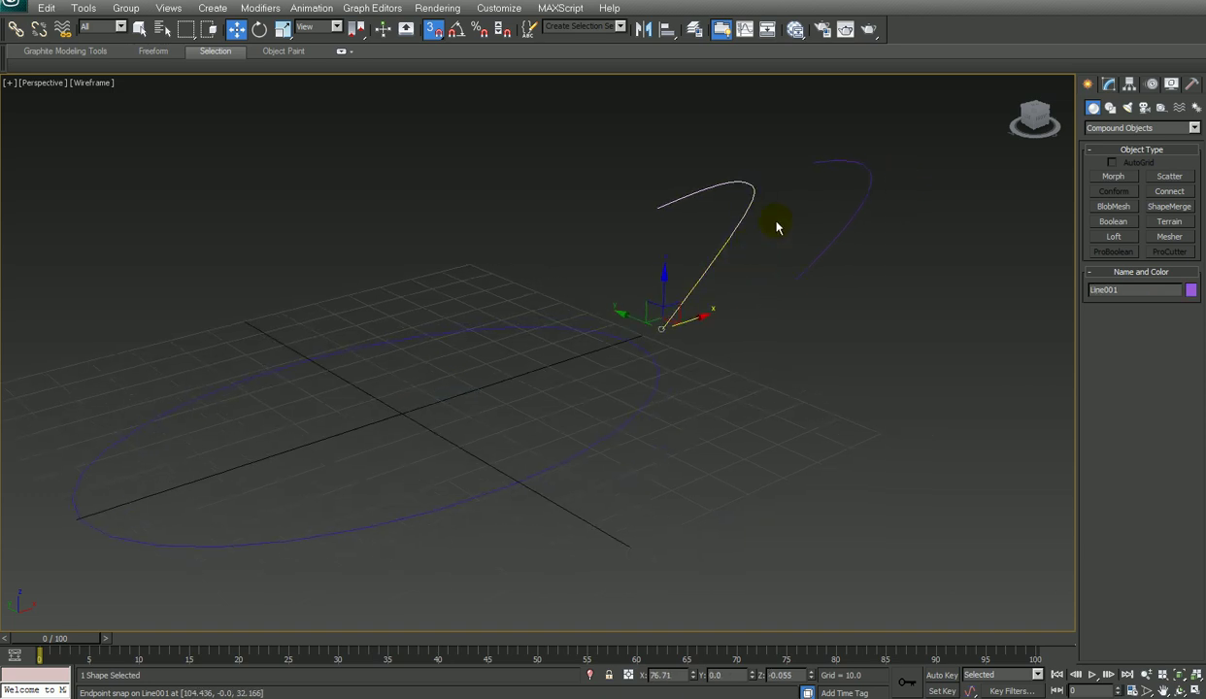
pyautogui.click(1108, 83)
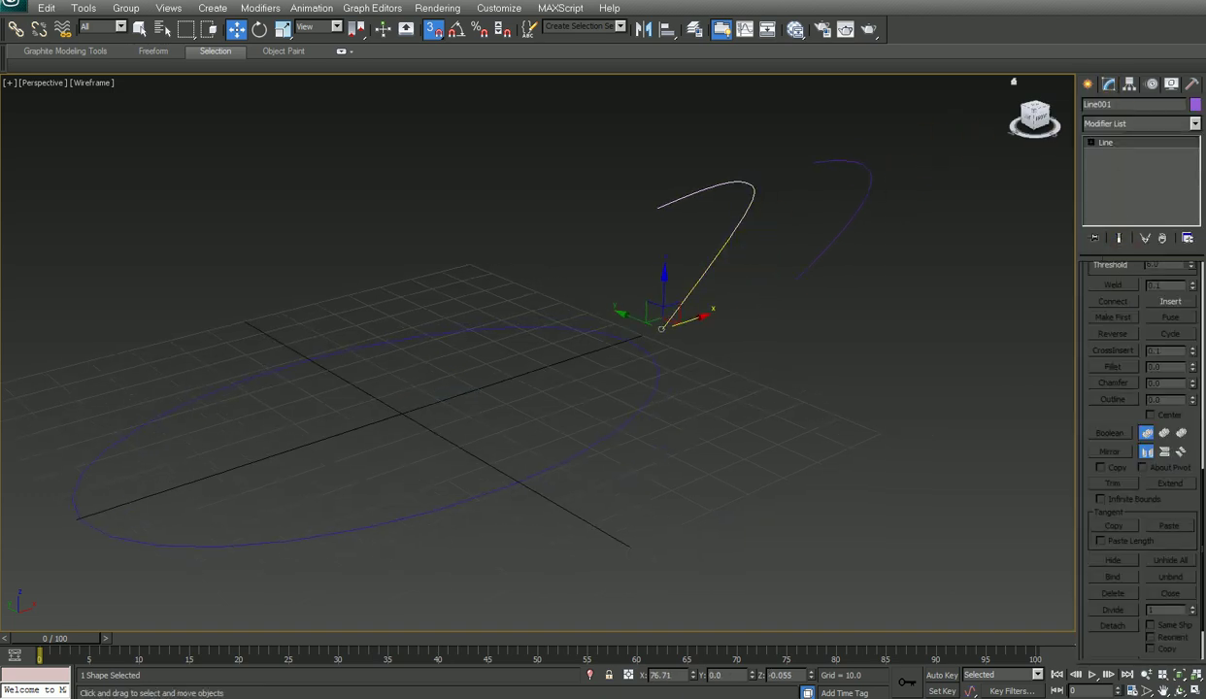
pyautogui.click(1091, 143)
pyautogui.click(1116, 176)
pyautogui.click(746, 182)
pyautogui.moveTo(767, 226); pyautogui.dragTo(753, 226, button='middle')
pyautogui.press('e')
pyautogui.write('180')
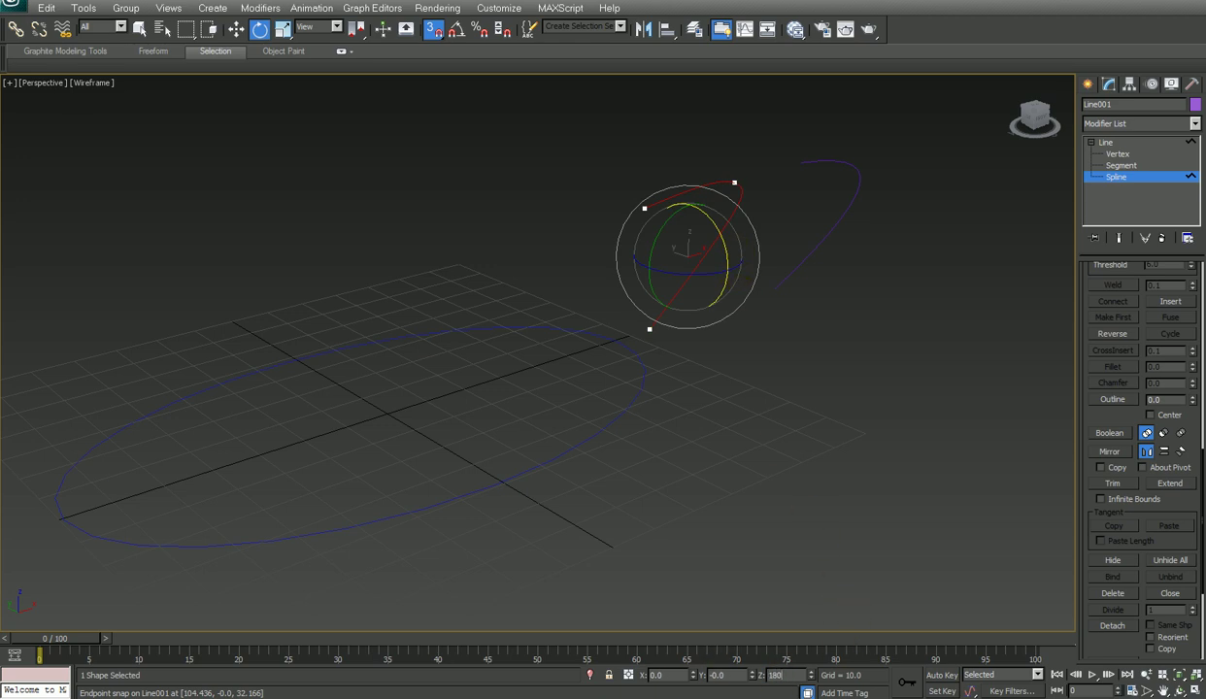
pyautogui.press('Return')
pyautogui.hotkey('shift', 'z')
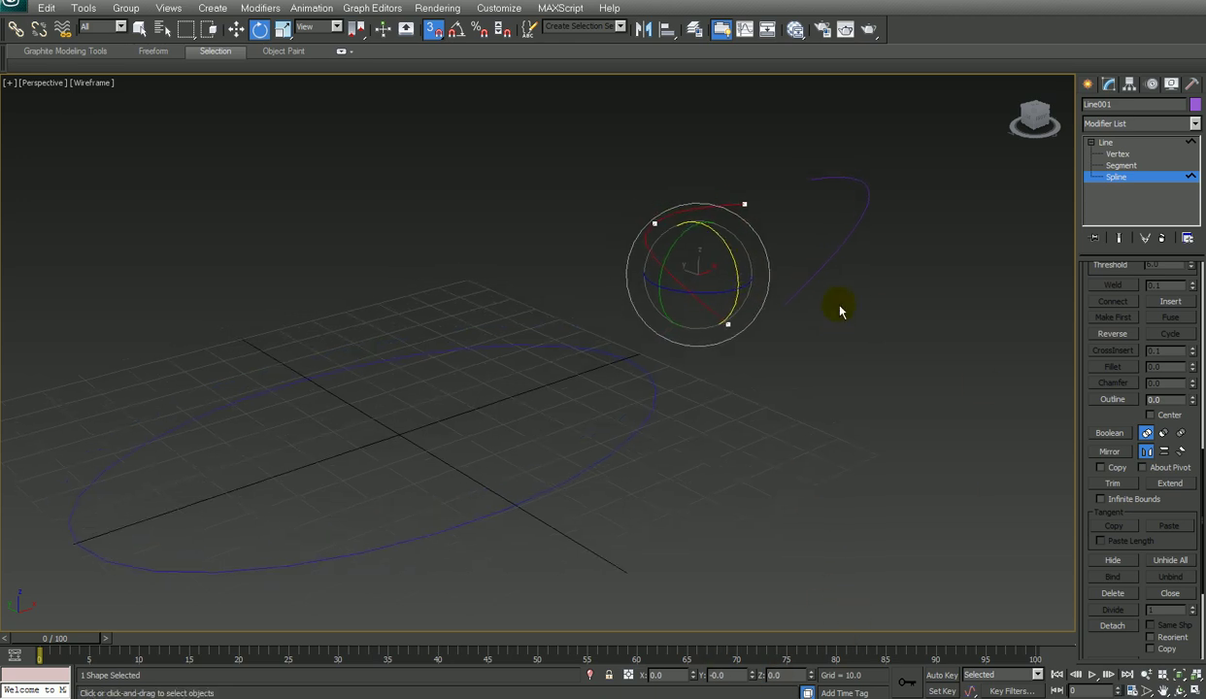
# Snap Line001's pivot to its lower endpoint at (101.19, 0.0, -0.055).
pyautogui.click(1117, 143)
pyautogui.click(1128, 84)
pyautogui.click(1135, 175)
pyautogui.hotkey('shift', 'z')
pyautogui.press('w')
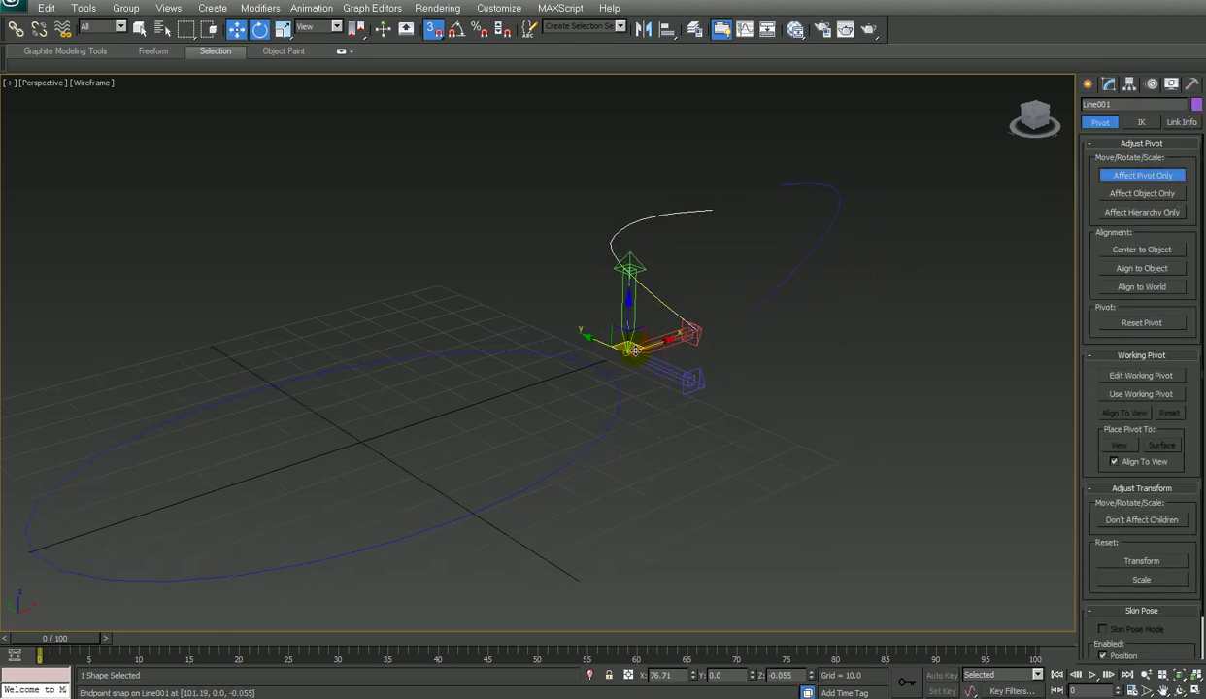
pyautogui.moveTo(625, 352); pyautogui.dragTo(689, 330)
pyautogui.hotkey('shift', 'z')
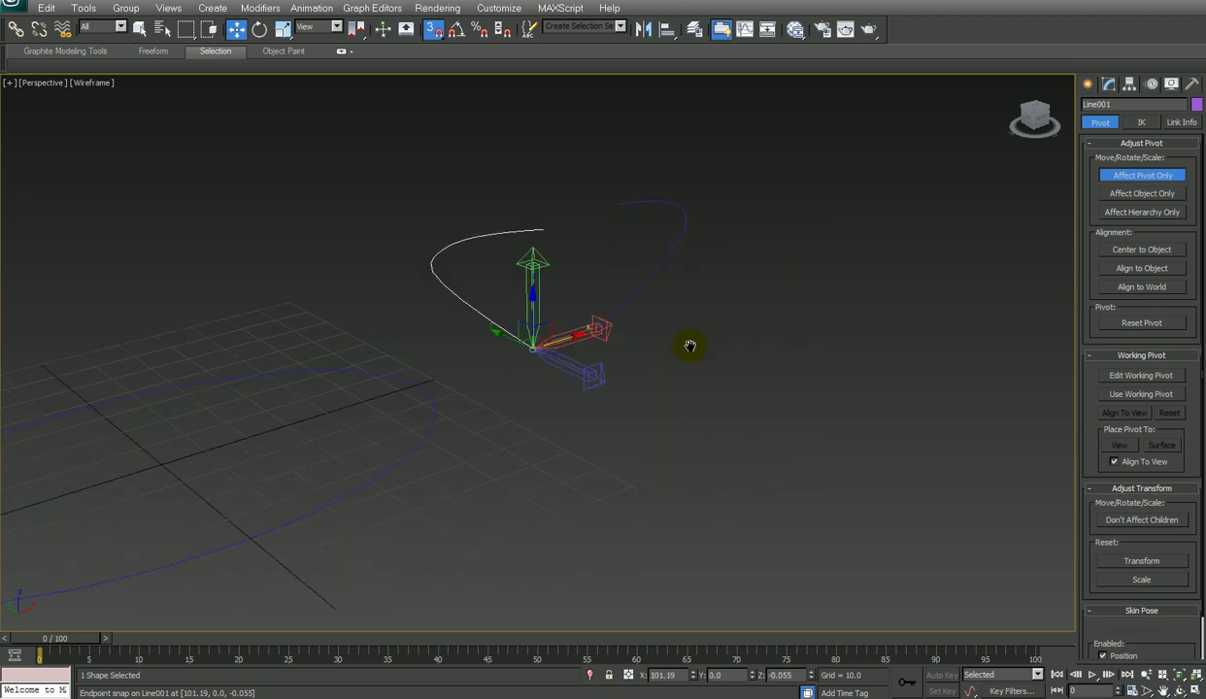
pyautogui.click(1142, 175)
pyautogui.click(646, 248)
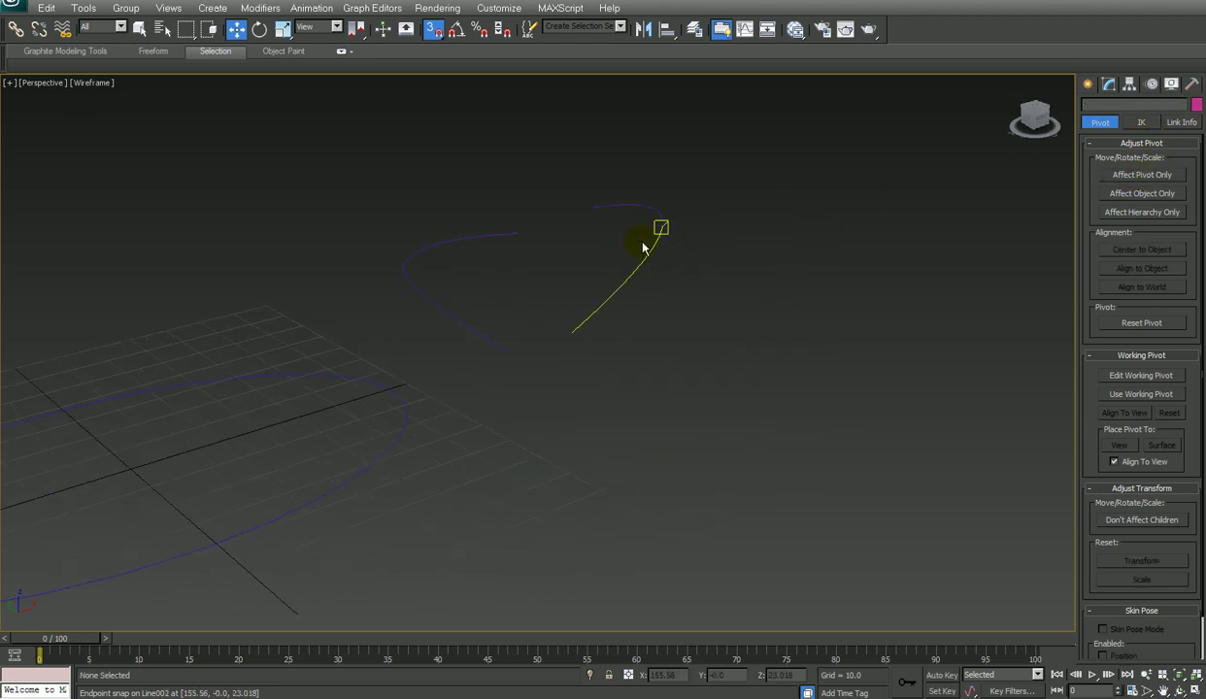
# Rotate Line002's spline 180° about Z at Spline level, undoing an accidental move.
pyautogui.click(1108, 83)
pyautogui.click(1090, 143)
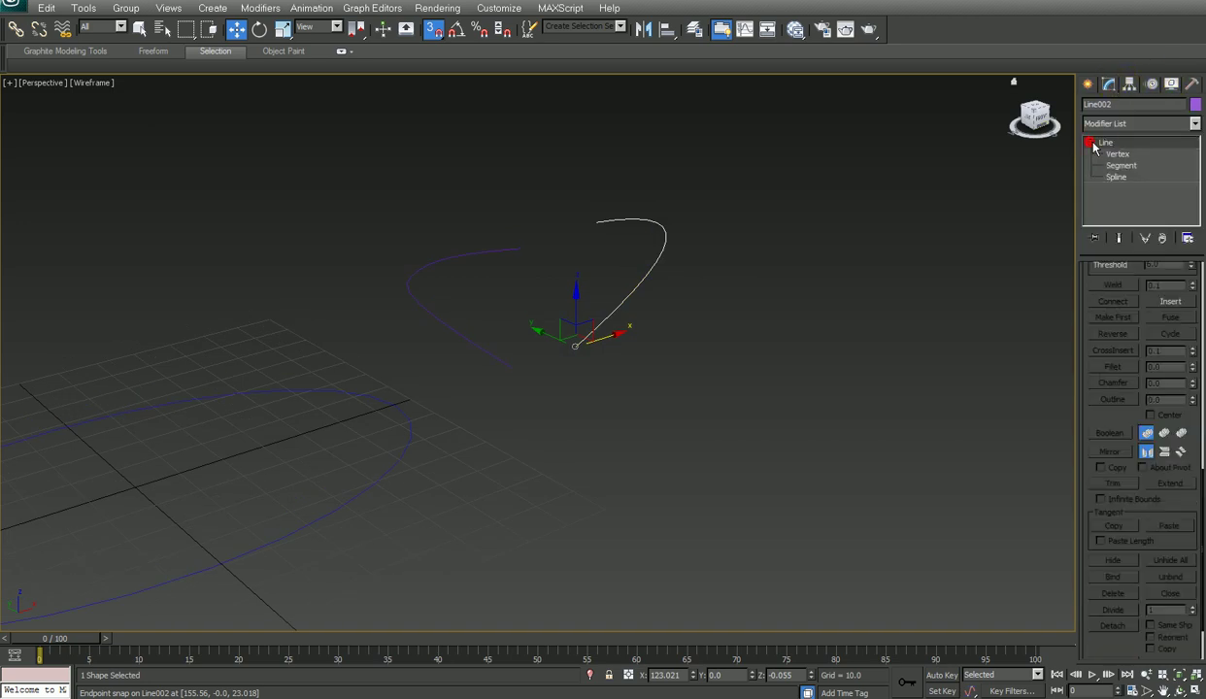
pyautogui.click(1114, 177)
pyautogui.click(666, 233)
pyautogui.write('18')
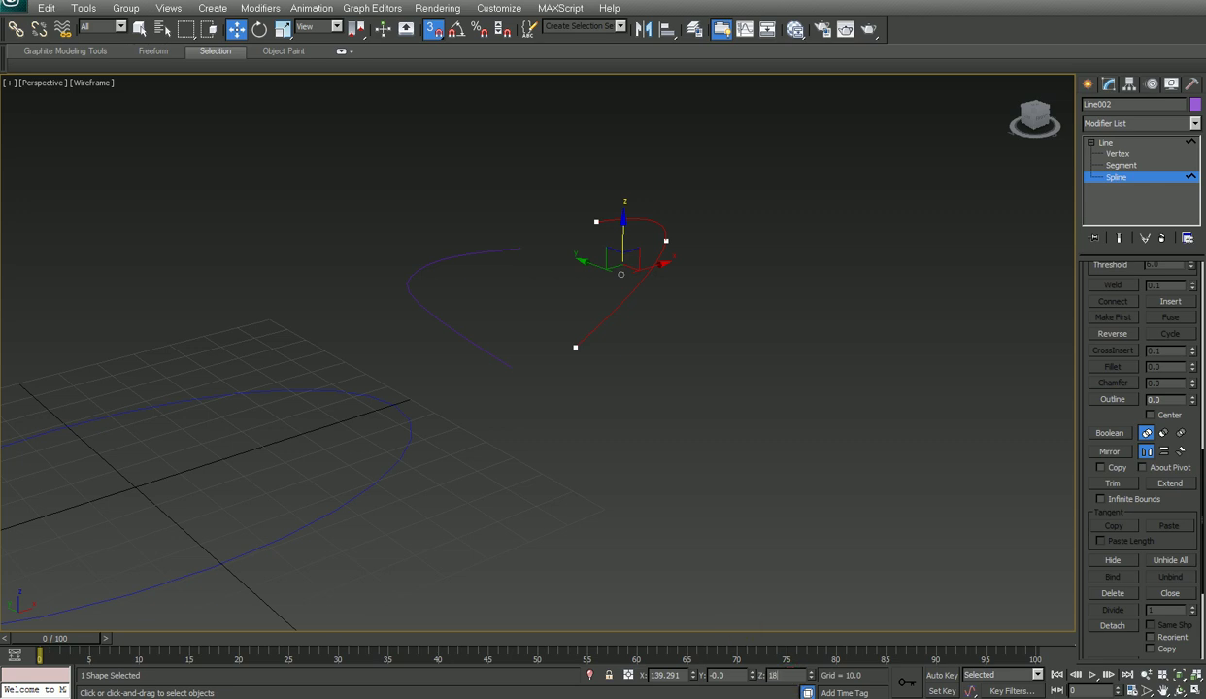
pyautogui.write('0')
pyautogui.press('Return')
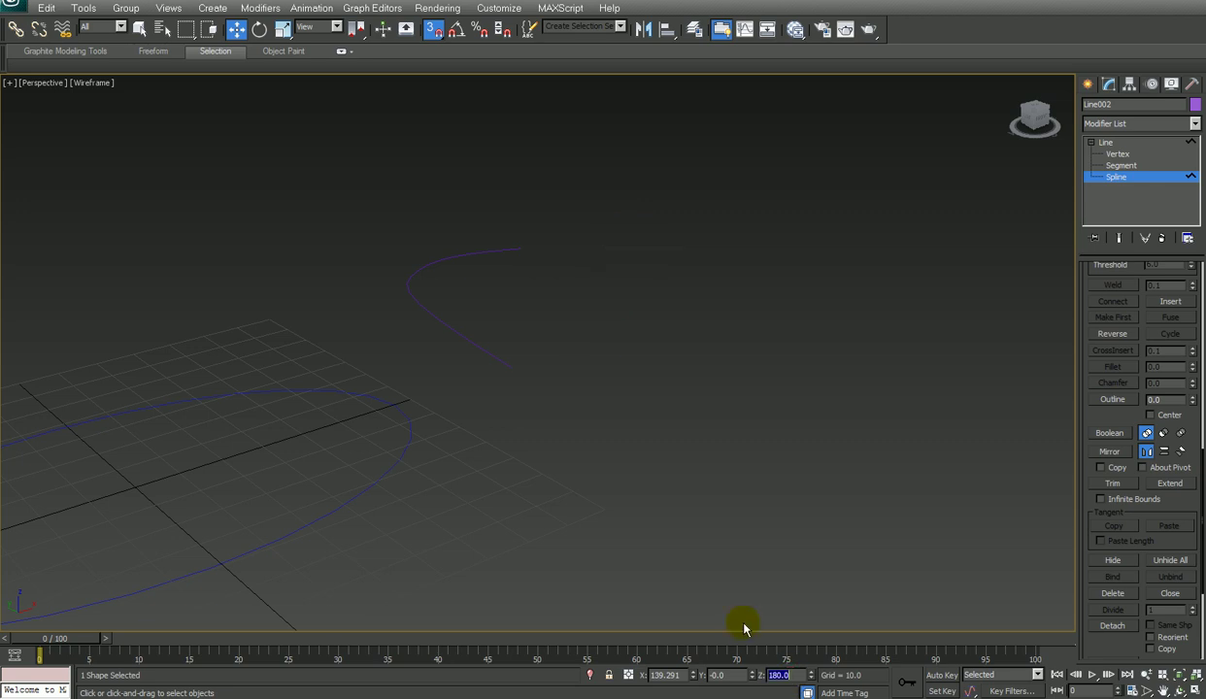
pyautogui.hotkey('ctrl', 'z')
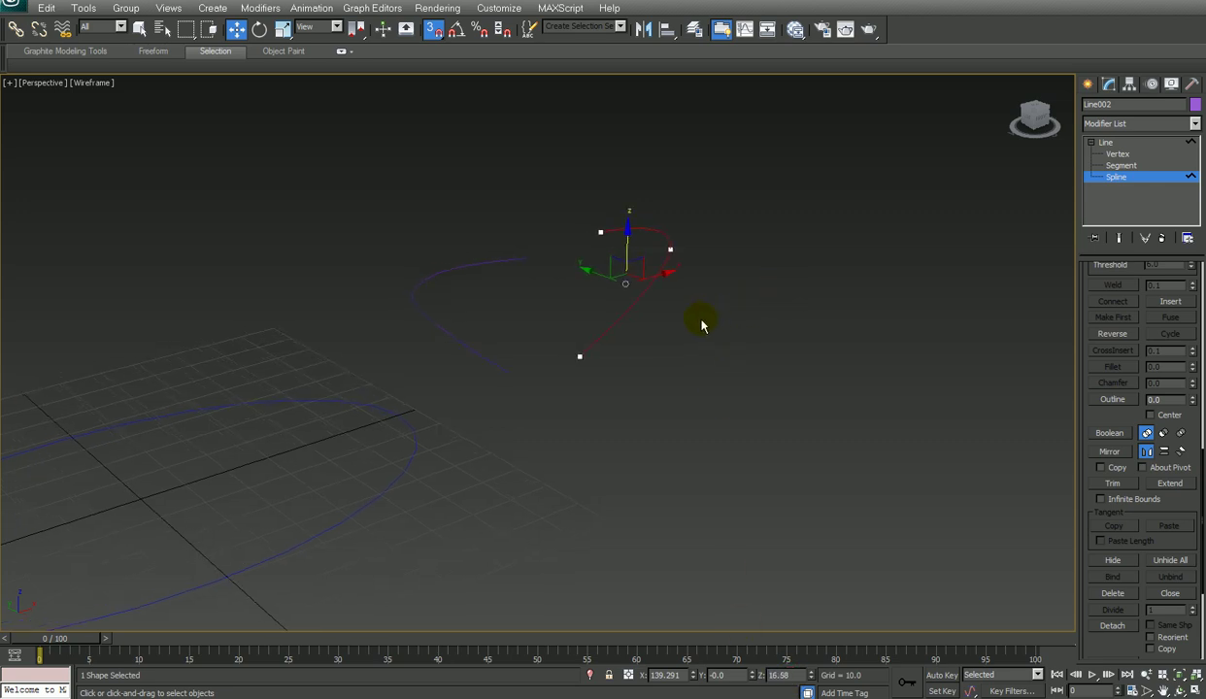
pyautogui.press('e')
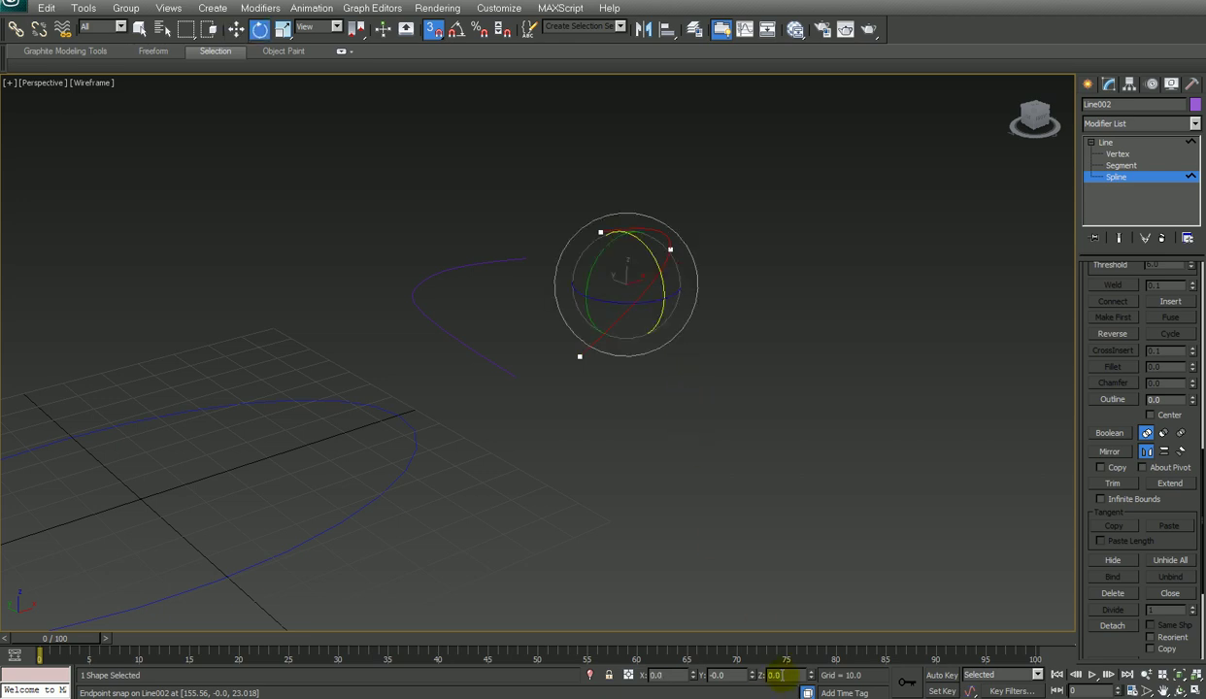
pyautogui.write('80')
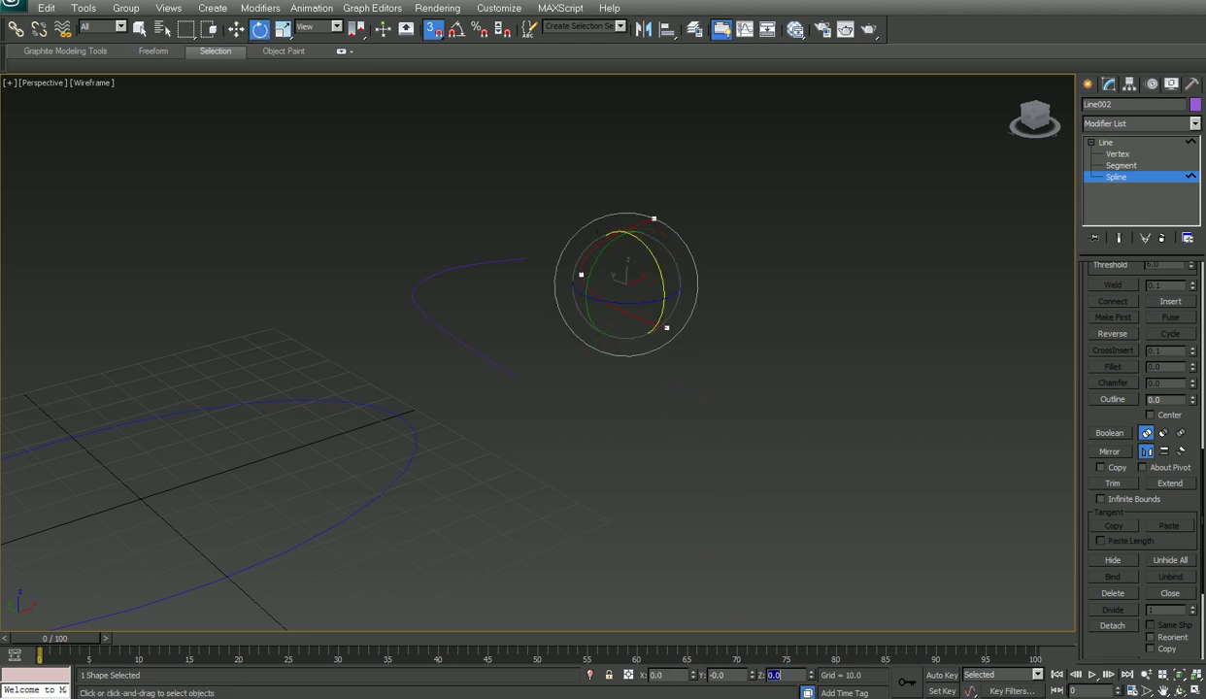
# Snap Line002's pivot to its lower endpoint at (155.56, 0.0, -0.055), then select the ellipse.
pyautogui.click(1104, 141)
pyautogui.click(1129, 84)
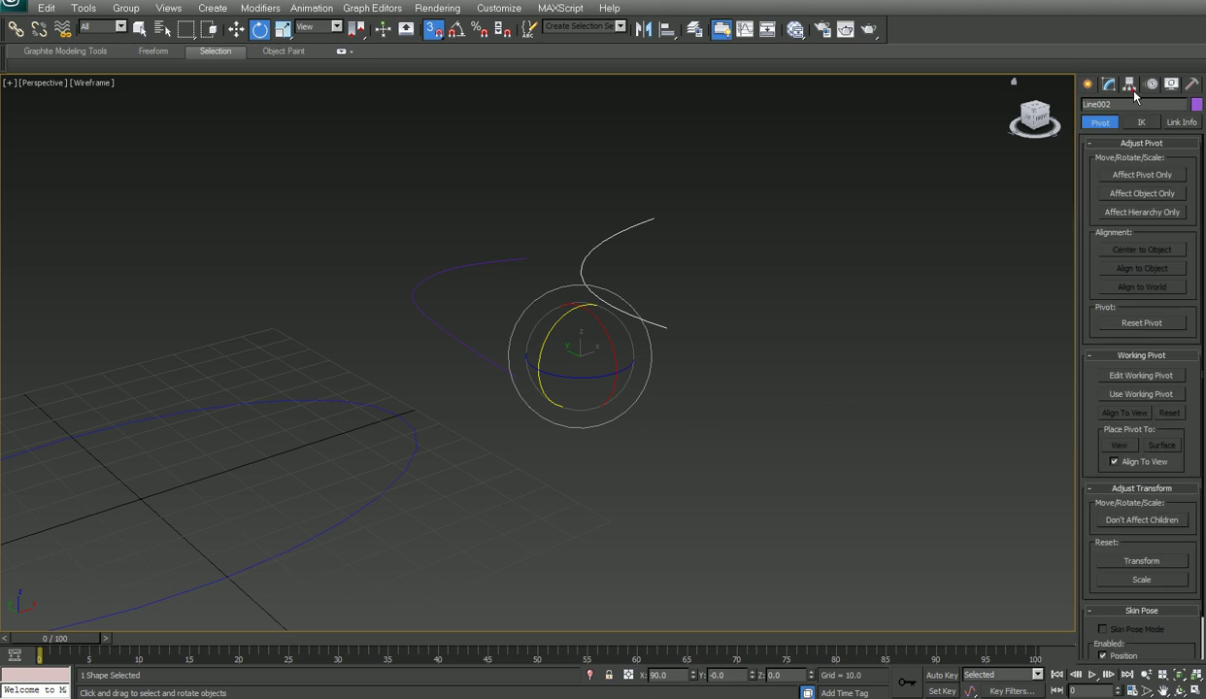
pyautogui.click(1141, 175)
pyautogui.press('w')
pyautogui.keyDown('alt'); pyautogui.moveTo(579, 376); pyautogui.dragTo(1024, 248, button='middle'); pyautogui.keyUp('alt')
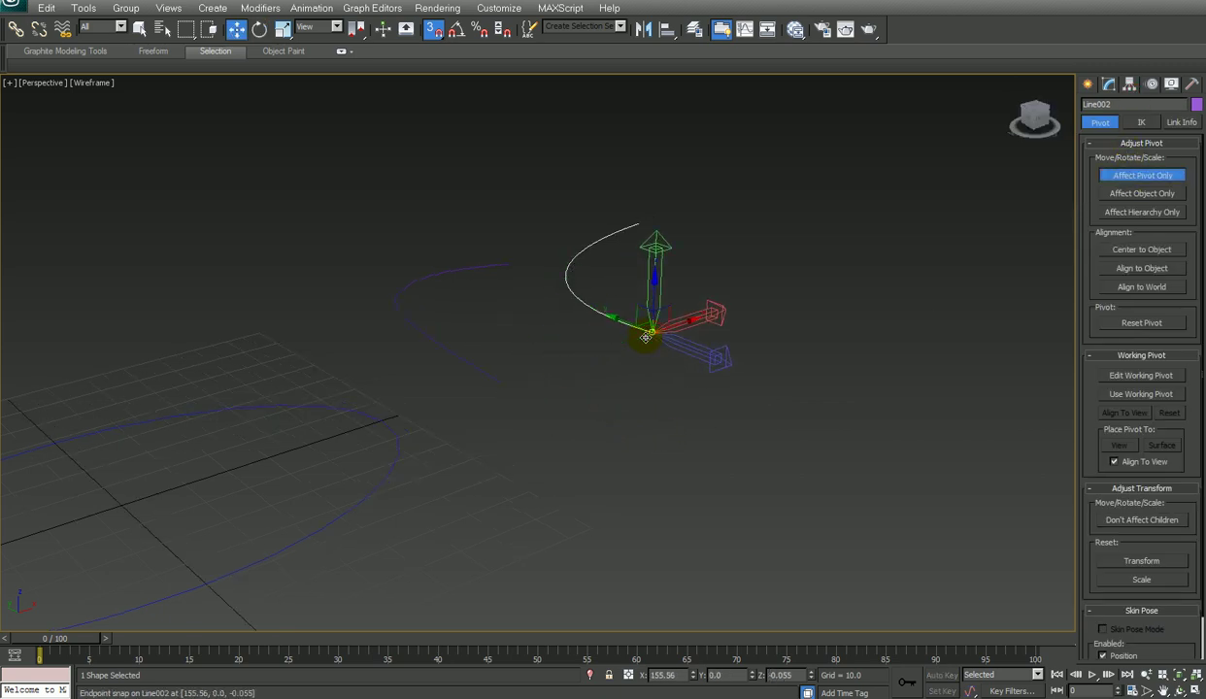
pyautogui.click(1116, 174)
pyautogui.click(955, 210)
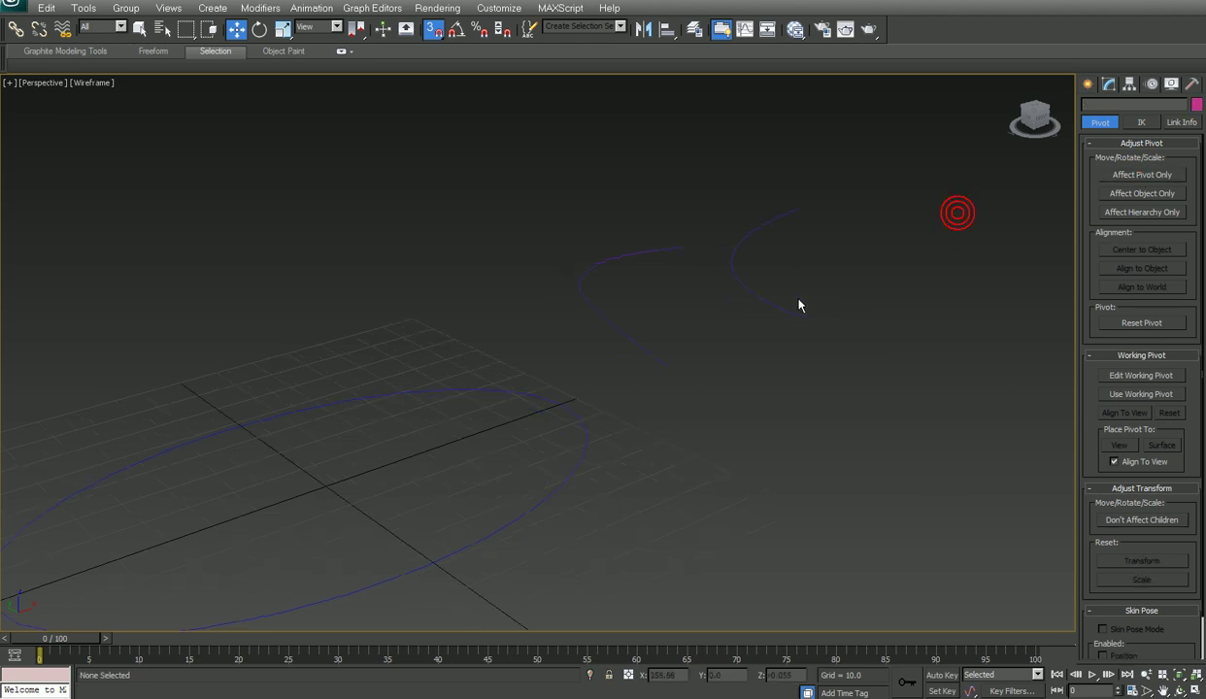
pyautogui.click(583, 441)
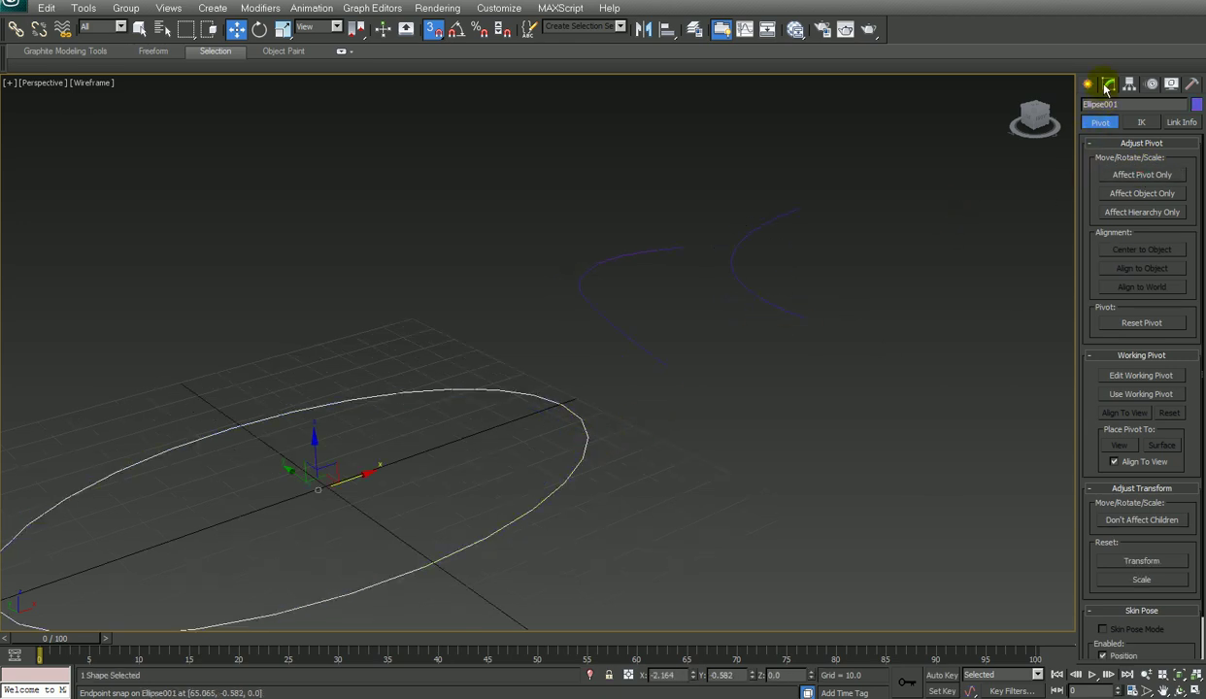
# Loft along the ellipse path, picking the arc as the shape to create Loft001.
pyautogui.click(1109, 83)
pyautogui.moveTo(651, 533); pyautogui.dragTo(781, 496, button='middle')
pyautogui.click(1086, 85)
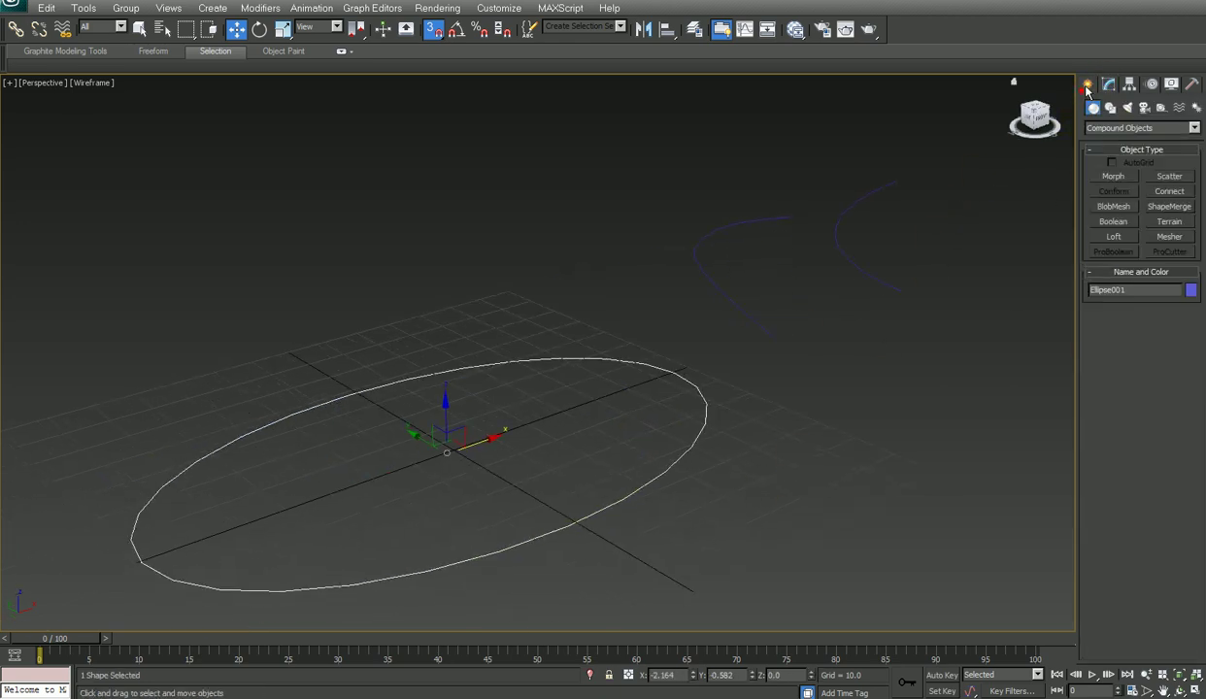
pyautogui.click(1103, 237)
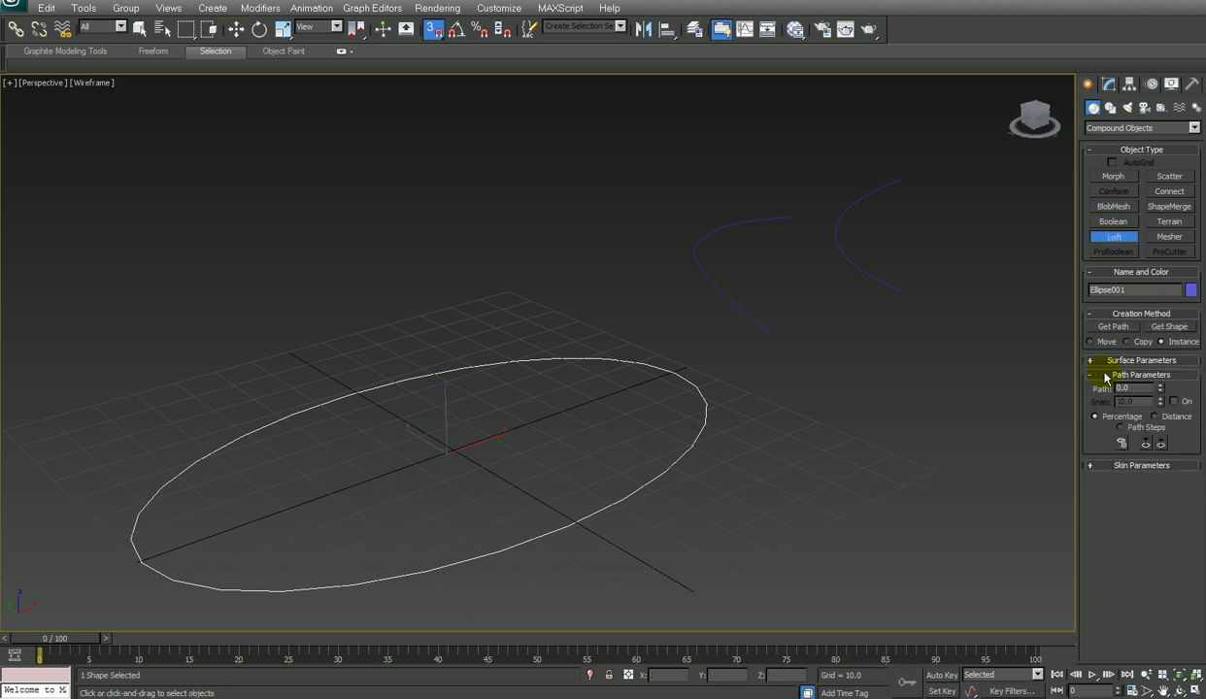
pyautogui.click(1165, 329)
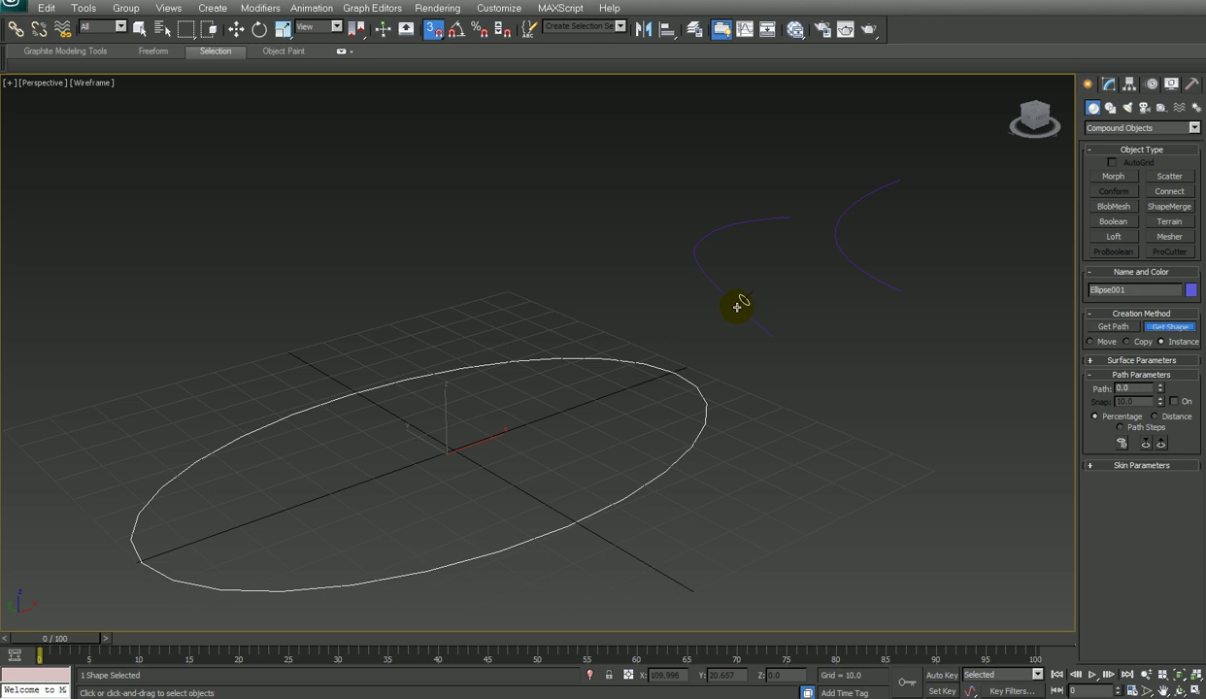
pyautogui.click(737, 306)
# Show the ring shaded with edges (F3) and enter 50 for the Path position.
pyautogui.moveTo(636, 438)
pyautogui.keyDown('alt'); pyautogui.mouseDown(button='middle')
pyautogui.moveTo(603, 449)
pyautogui.moveTo(551, 395)
pyautogui.moveTo(551, 438)
pyautogui.moveTo(632, 449)
pyautogui.moveTo(645, 436)
pyautogui.moveTo(642, 447)
pyautogui.moveTo(614, 444)
pyautogui.mouseUp(button='middle'); pyautogui.keyUp('alt')
pyautogui.scroll(-3, 621, 444)
pyautogui.press('F3')
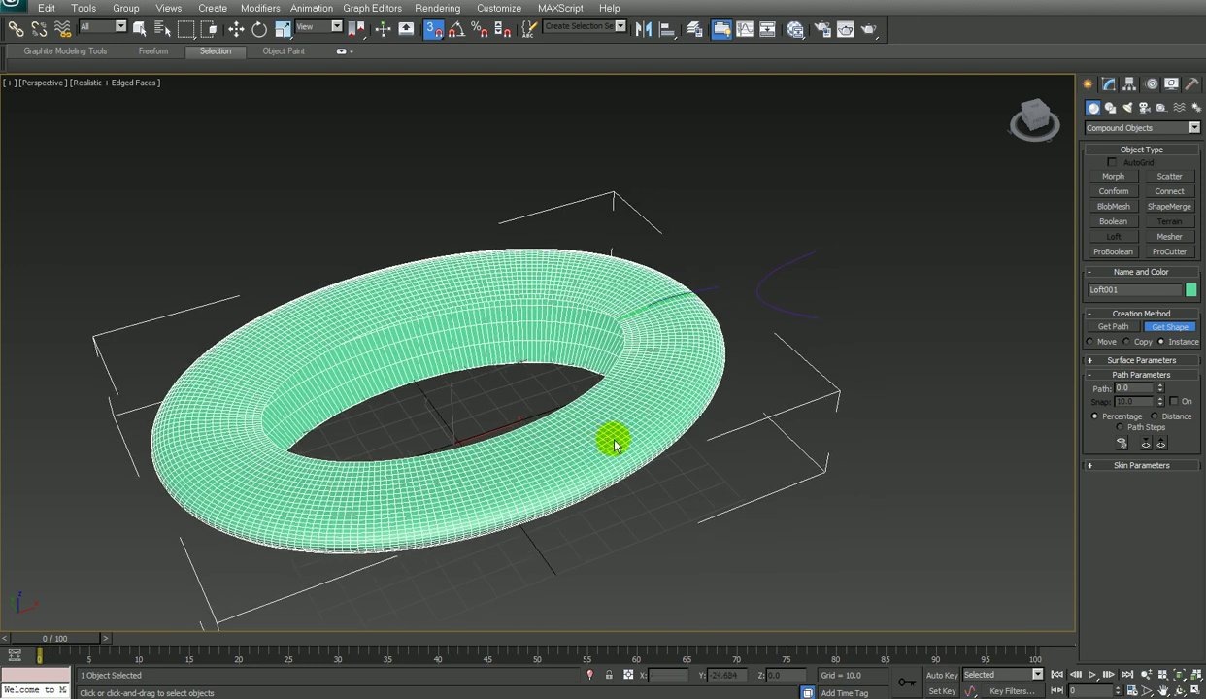
pyautogui.moveTo(728, 419)
pyautogui.keyDown('alt'); pyautogui.mouseDown(button='middle')
pyautogui.moveTo(678, 377)
pyautogui.moveTo(680, 396)
pyautogui.moveTo(758, 414)
pyautogui.mouseUp(button='middle'); pyautogui.keyUp('alt')
pyautogui.click(1126, 388)
pyautogui.write('50')
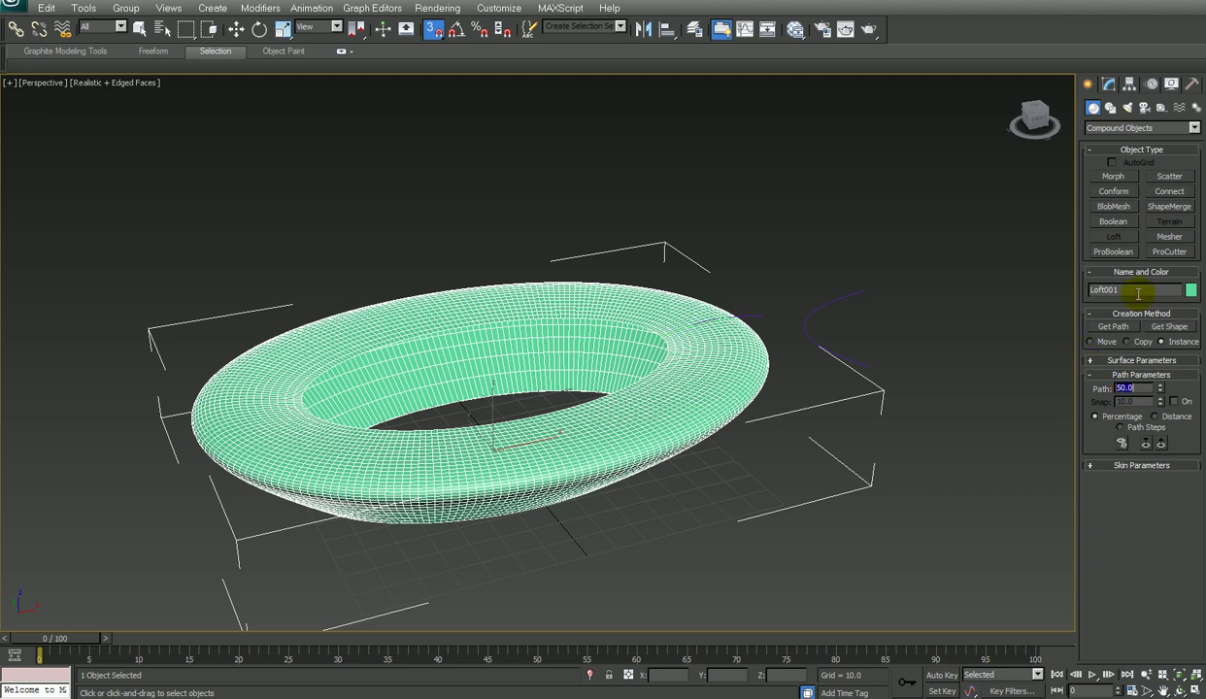
# Place the profile shape at 50, 25 and 75 percent along the loft path, forming an oval basin.
pyautogui.click(1170, 327)
pyautogui.click(751, 319)
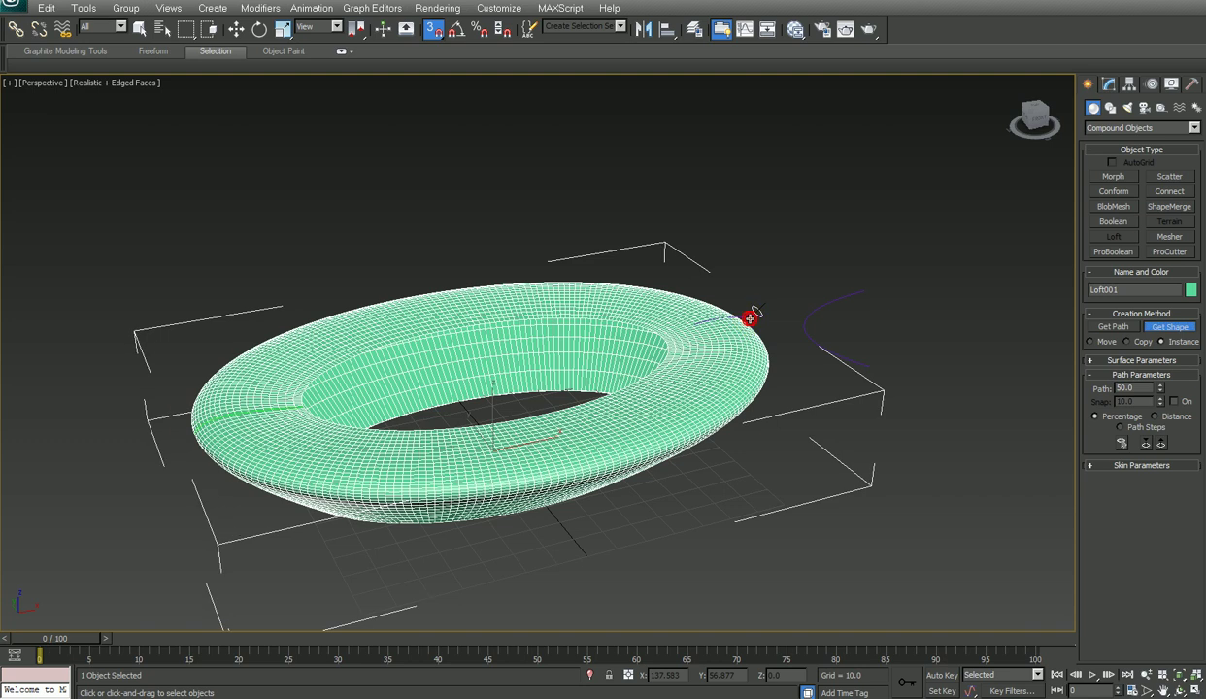
pyautogui.click(1134, 389)
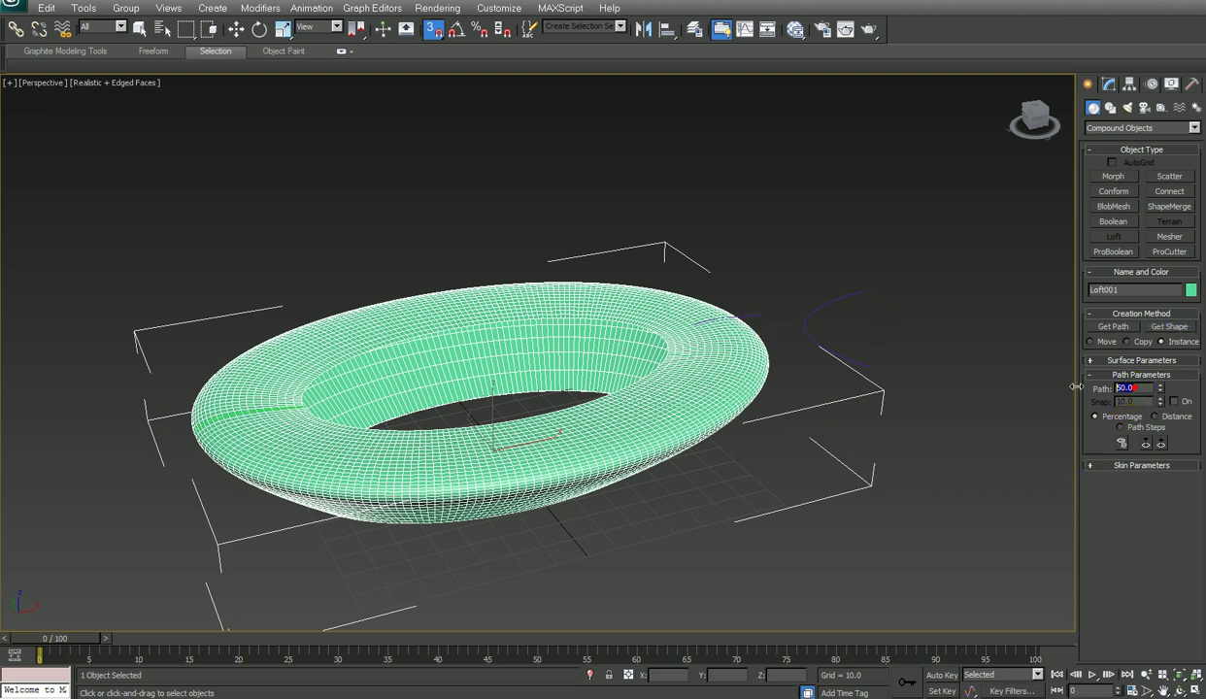
pyautogui.write('25')
pyautogui.click(1165, 328)
pyautogui.moveTo(551, 384)
pyautogui.keyDown('alt'); pyautogui.mouseDown(button='middle')
pyautogui.moveTo(680, 349)
pyautogui.moveTo(573, 349)
pyautogui.moveTo(811, 365)
pyautogui.mouseUp(button='middle'); pyautogui.keyUp('alt')
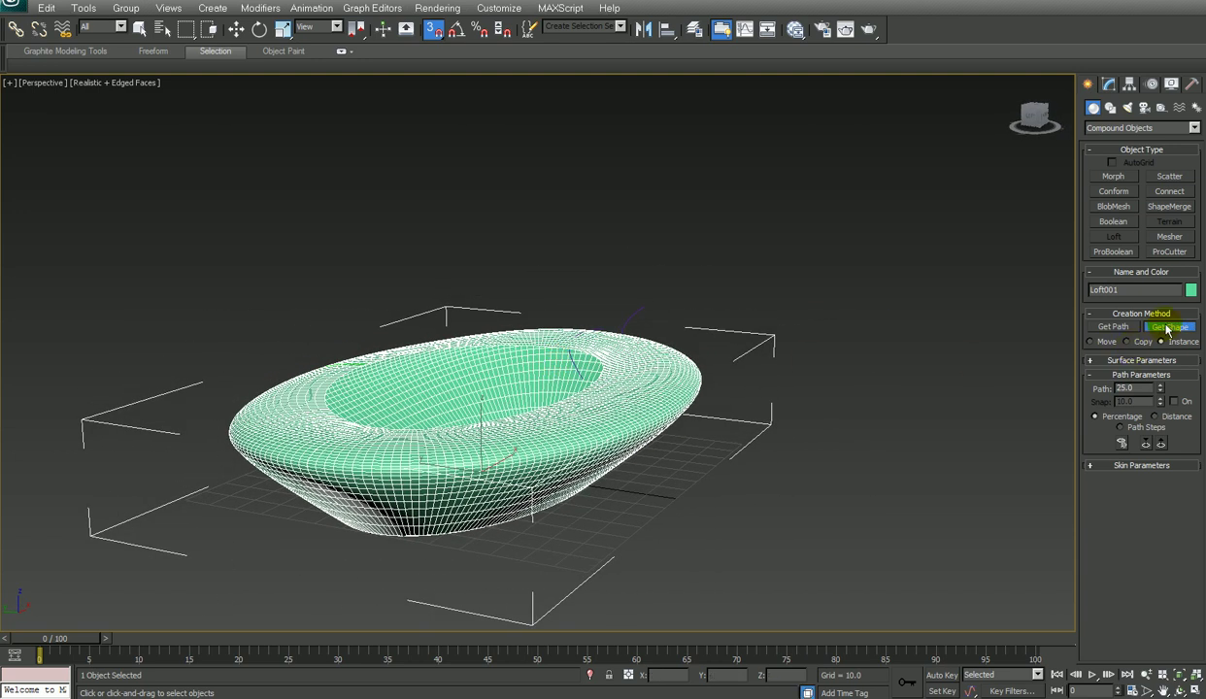
pyautogui.moveTo(1142, 387); pyautogui.dragTo(1106, 390)
pyautogui.write('75')
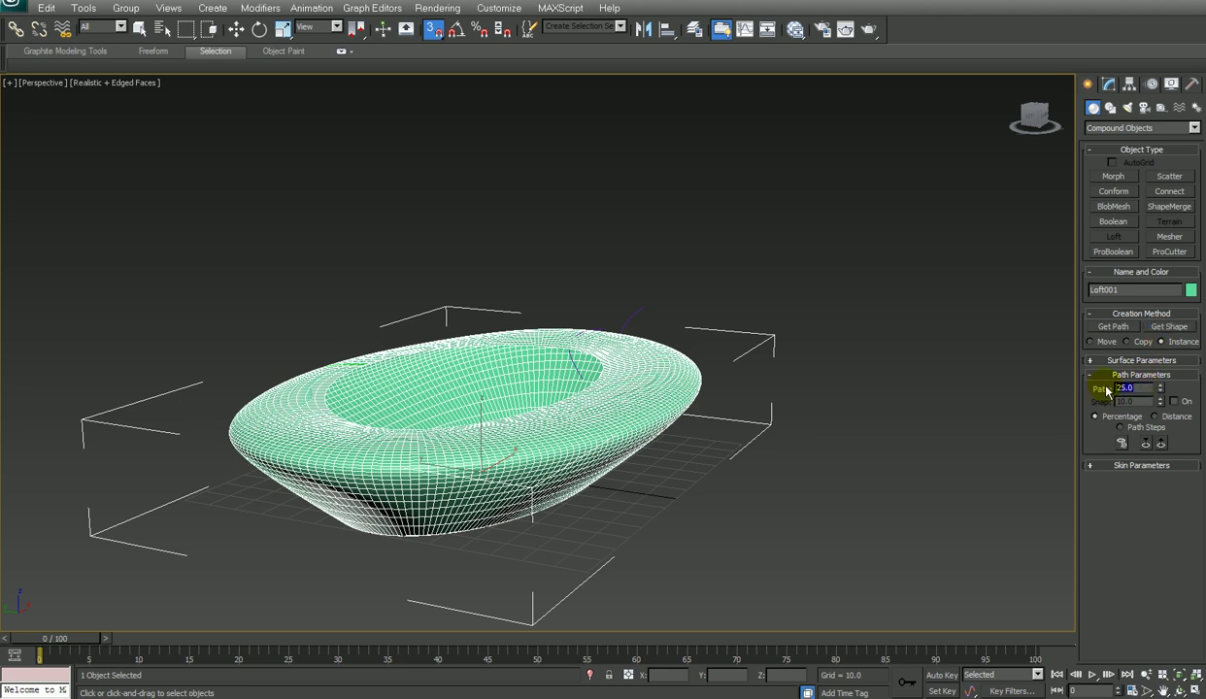
pyautogui.click(1155, 328)
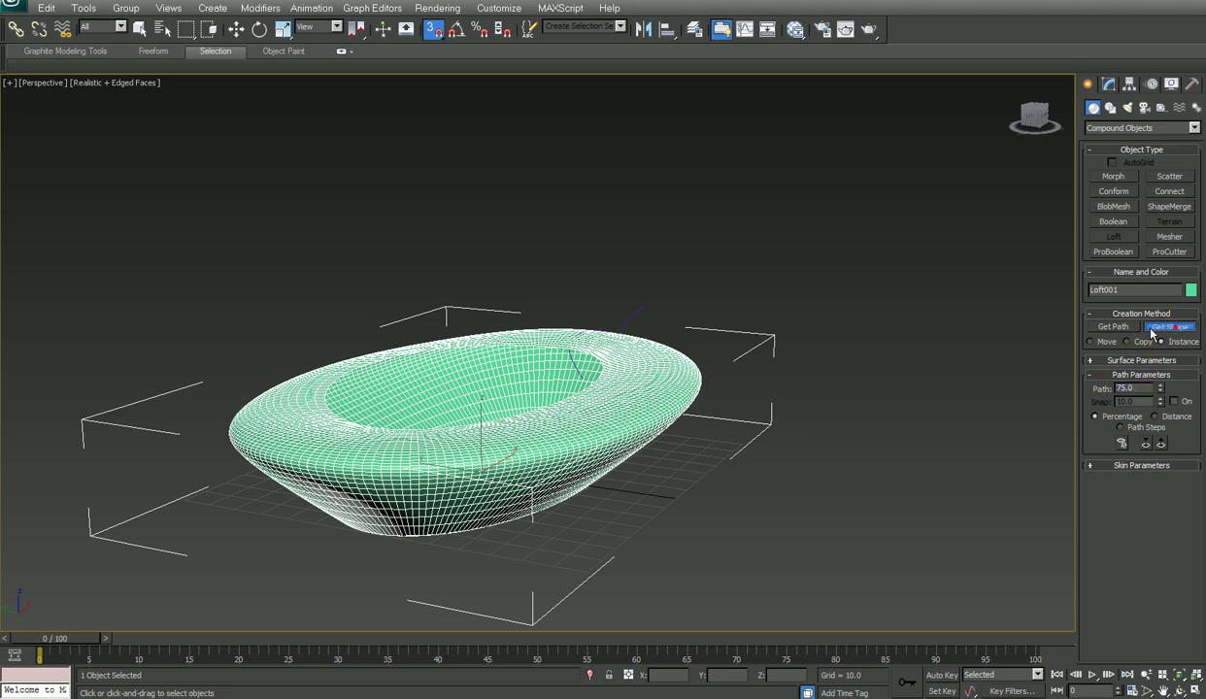
pyautogui.click(629, 313)
pyautogui.moveTo(648, 393)
pyautogui.keyDown('alt'); pyautogui.mouseDown(button='middle')
pyautogui.moveTo(720, 376)
pyautogui.moveTo(896, 398)
pyautogui.moveTo(320, 394)
pyautogui.moveTo(451, 342)
pyautogui.mouseUp(button='middle'); pyautogui.keyUp('alt')
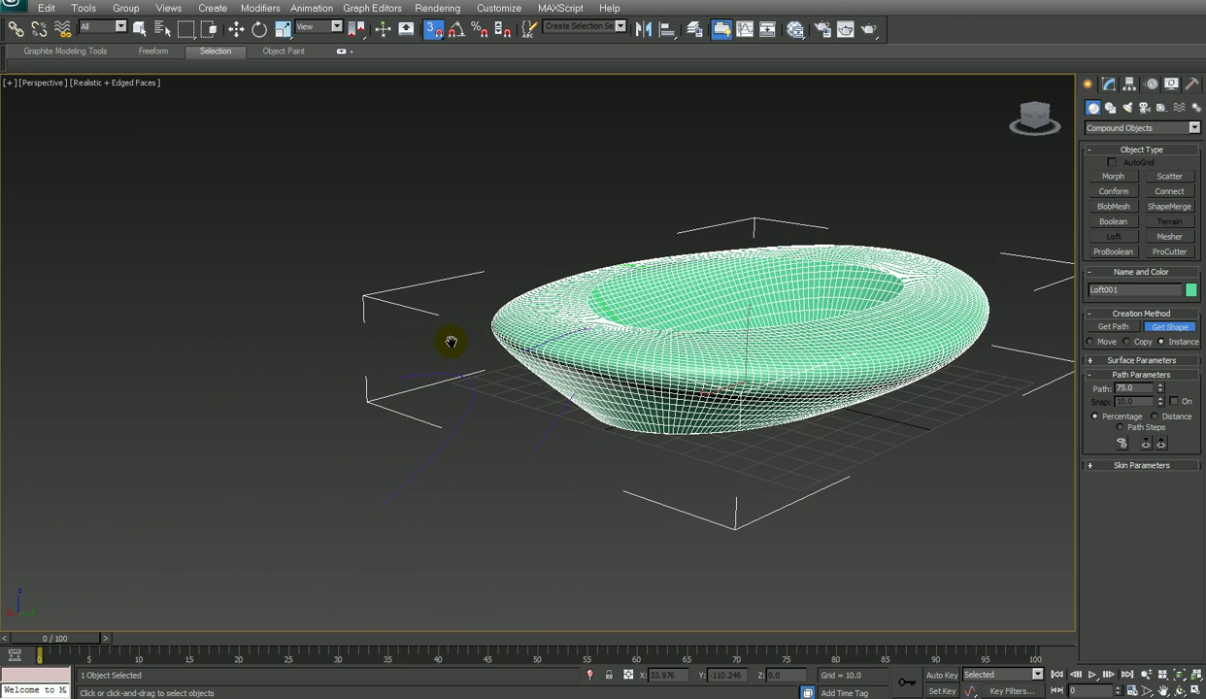
# Select the profile curve Line002 and change its object colour to pink-violet.
pyautogui.press('w')
pyautogui.click(652, 200)
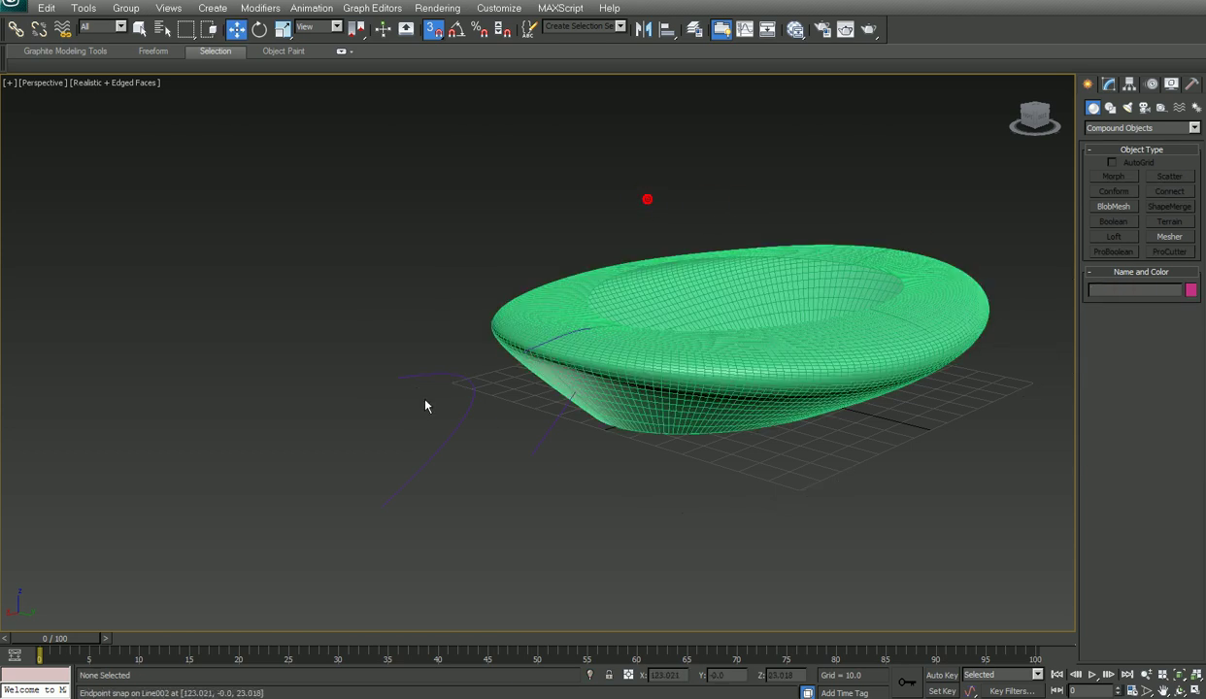
pyautogui.click(420, 374)
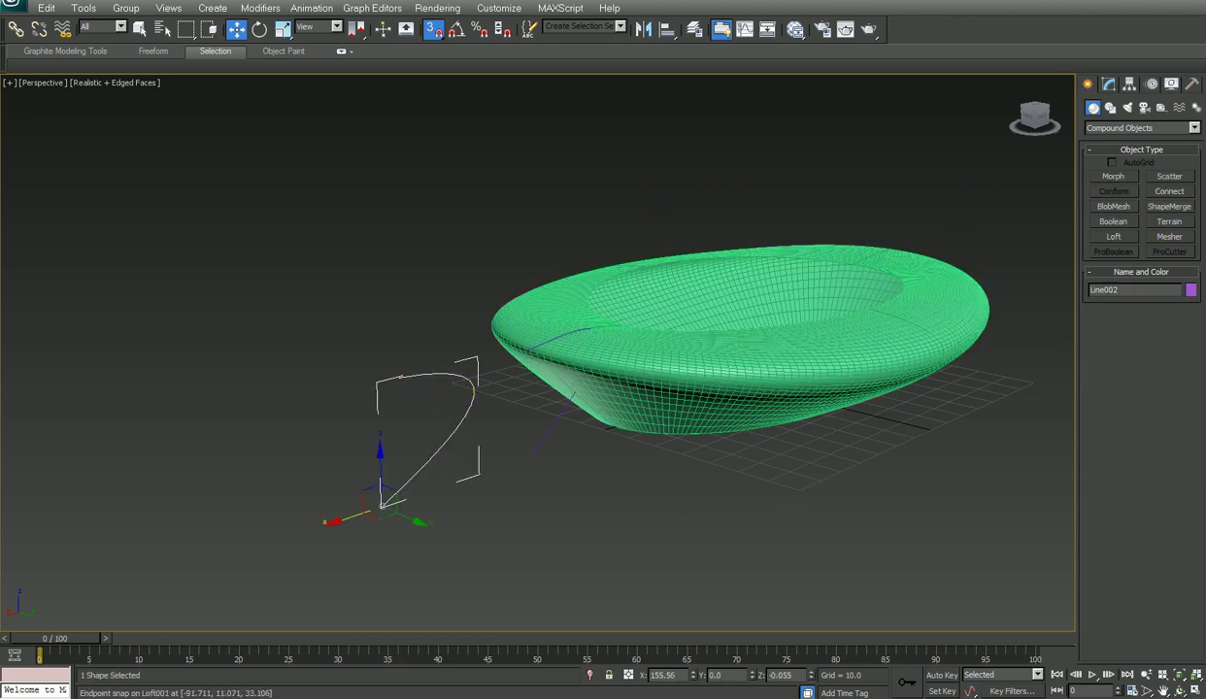
pyautogui.click(1190, 292)
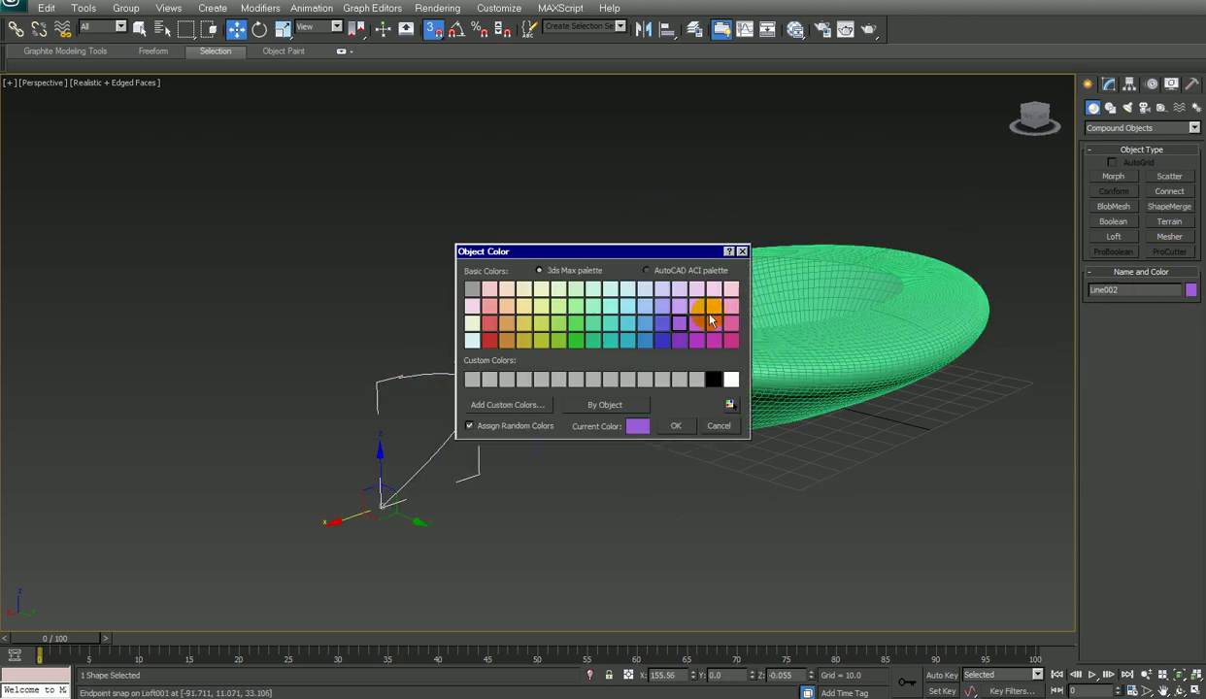
pyautogui.click(699, 306)
pyautogui.click(677, 425)
pyautogui.click(482, 312)
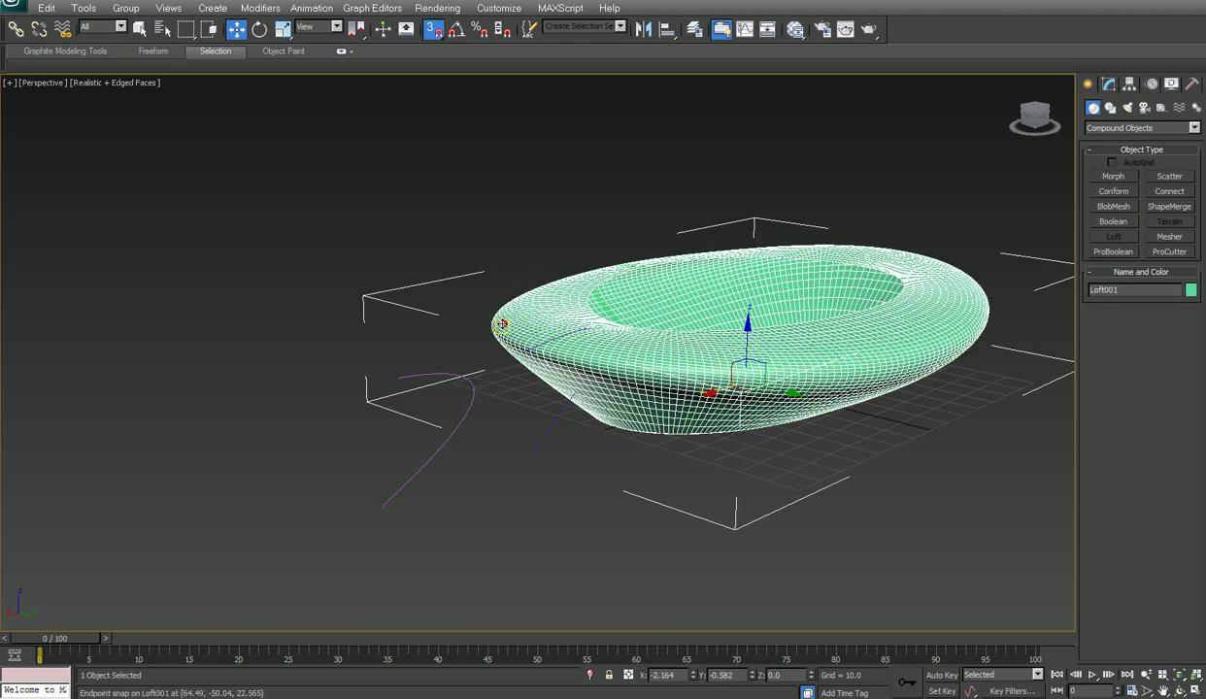
pyautogui.click(424, 375)
pyautogui.moveTo(424, 374)
pyautogui.keyDown('alt'); pyautogui.mouseDown(button='middle')
pyautogui.moveTo(463, 363)
pyautogui.moveTo(443, 353)
pyautogui.mouseUp(button='middle'); pyautogui.keyUp('alt')
# In Vertex mode, lower two of Line002's vertices to deepen the bowl.
pyautogui.press('1')
pyautogui.click(330, 402)
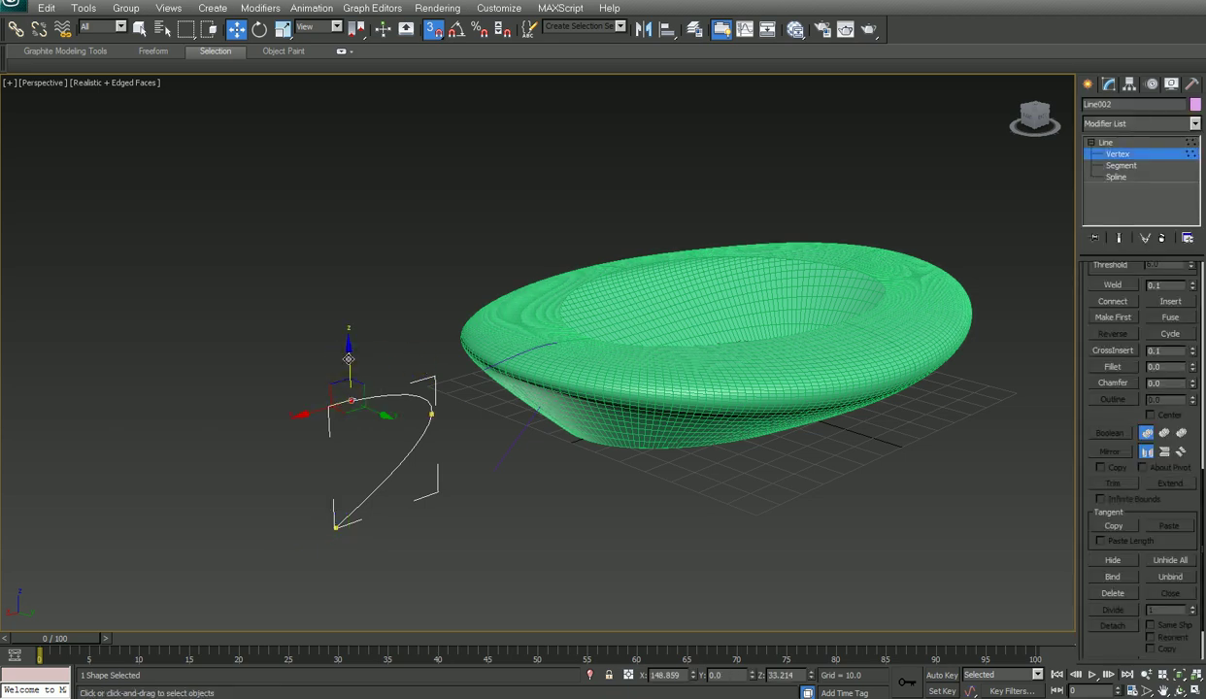
pyautogui.moveTo(349, 359); pyautogui.dragTo(345, 372)
pyautogui.hotkey('ctrl', 'z')
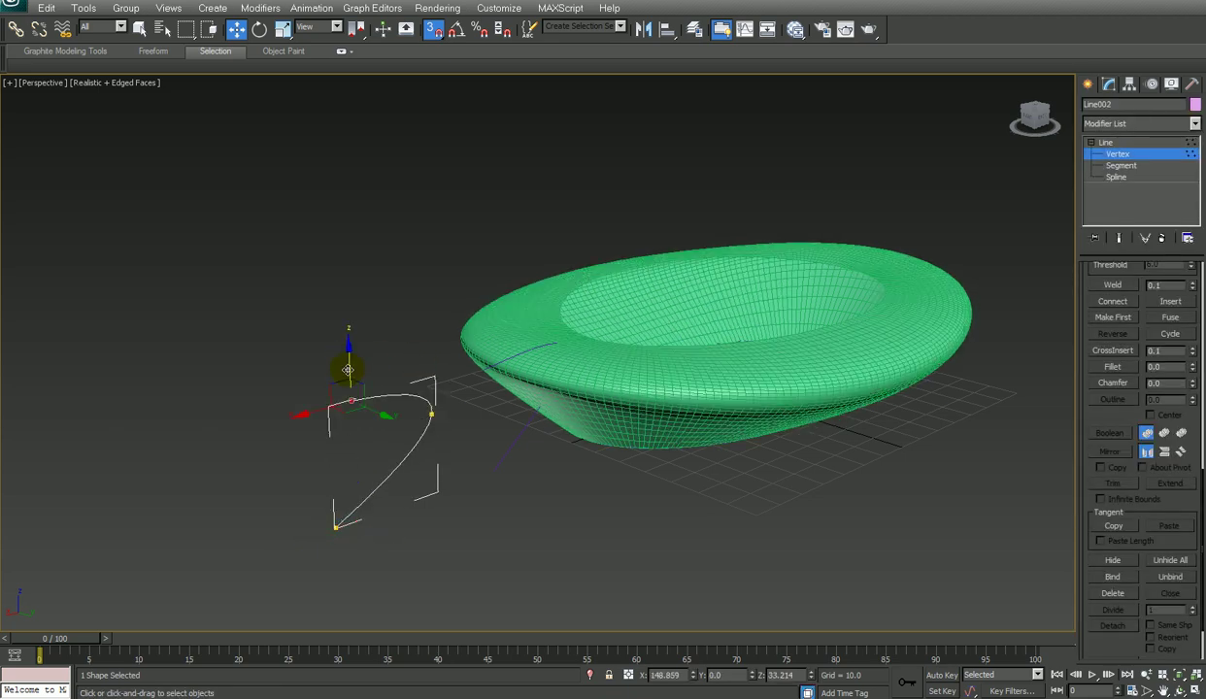
pyautogui.moveTo(345, 360)
pyautogui.mouseDown()
pyautogui.moveTo(360, 397)
pyautogui.moveTo(360, 348)
pyautogui.moveTo(360, 385)
pyautogui.moveTo(349, 385)
pyautogui.mouseUp()
pyautogui.moveTo(350, 384)
pyautogui.keyDown('alt'); pyautogui.mouseDown(button='middle')
pyautogui.moveTo(470, 403)
pyautogui.moveTo(700, 360)
pyautogui.mouseUp(button='middle'); pyautogui.keyUp('alt')
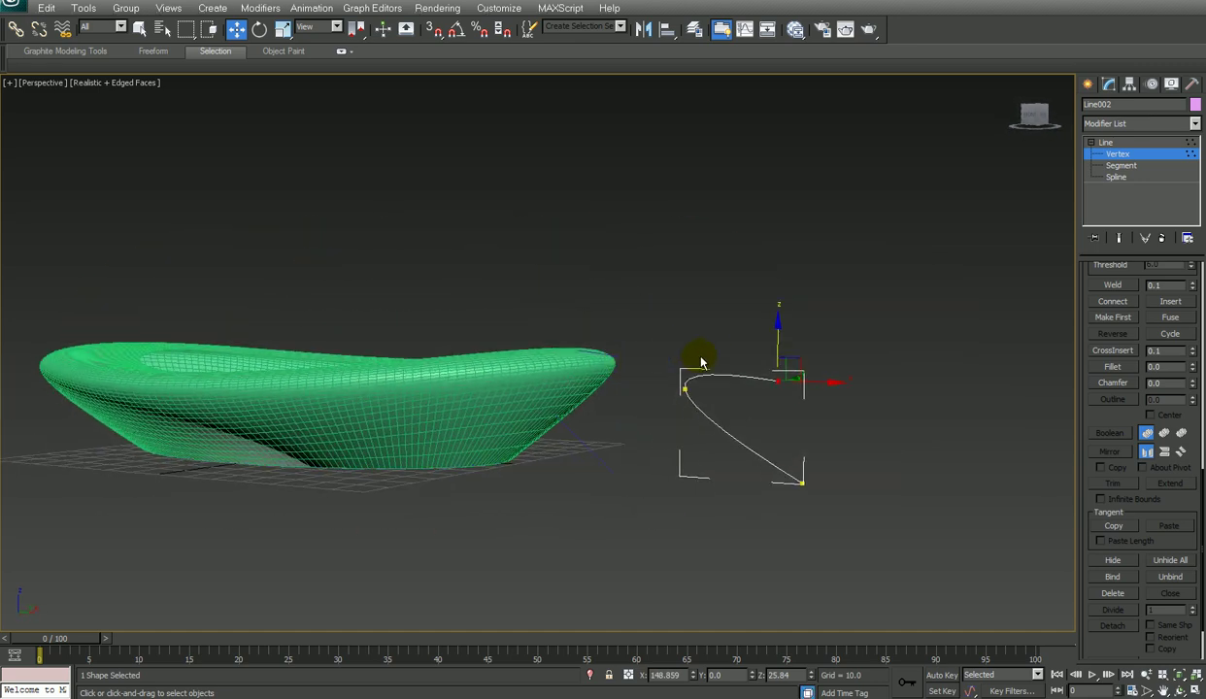
pyautogui.click(684, 388)
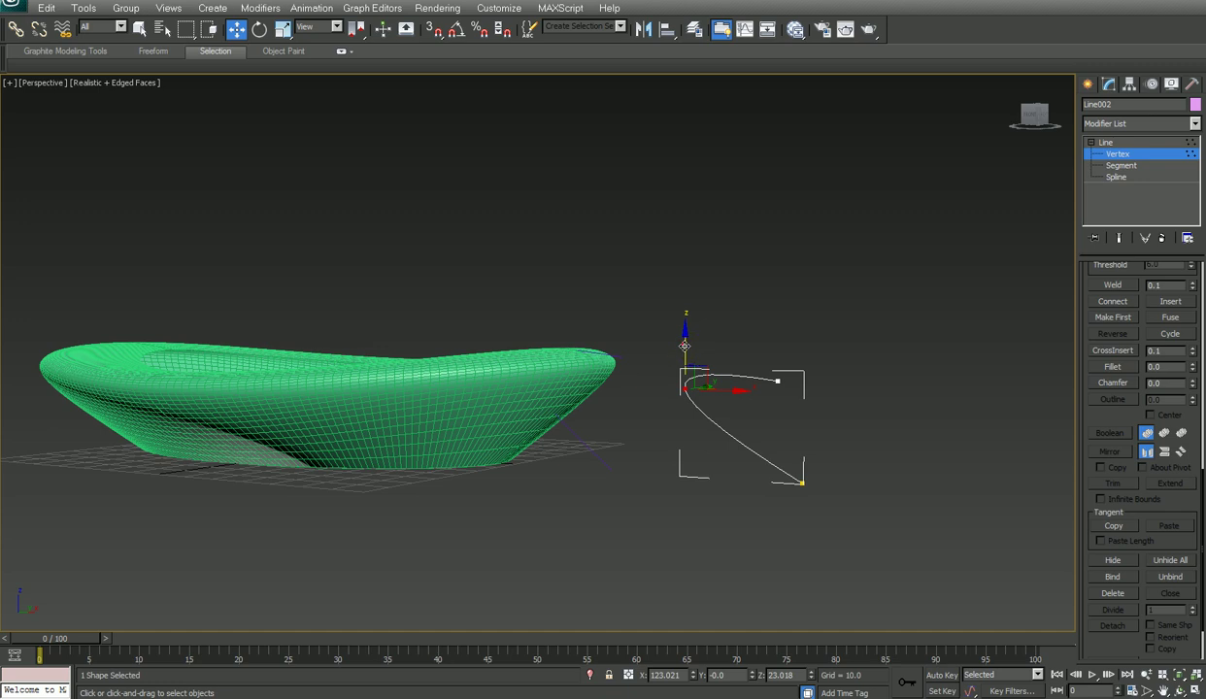
pyautogui.moveTo(684, 346); pyautogui.dragTo(691, 372)
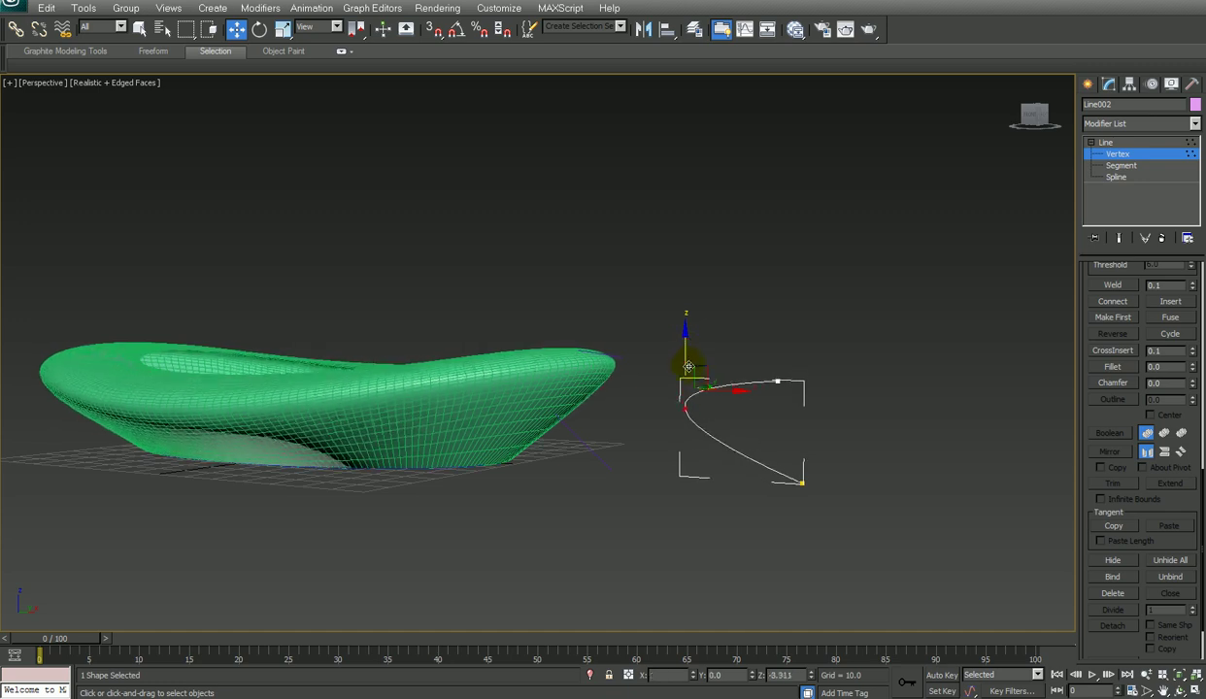
# Move the curve's left vertex again to refine the tapering bowl, then leave vertex editing.
pyautogui.moveTo(573, 363)
pyautogui.keyDown('alt'); pyautogui.mouseDown(button='middle')
pyautogui.moveTo(484, 376)
pyautogui.moveTo(597, 377)
pyautogui.moveTo(439, 371)
pyautogui.moveTo(434, 405)
pyautogui.moveTo(547, 411)
pyautogui.moveTo(735, 317)
pyautogui.moveTo(731, 358)
pyautogui.moveTo(776, 342)
pyautogui.mouseUp(button='middle'); pyautogui.keyUp('alt')
pyautogui.scroll(-3, 686, 349)
pyautogui.click(714, 366)
pyautogui.click(799, 334)
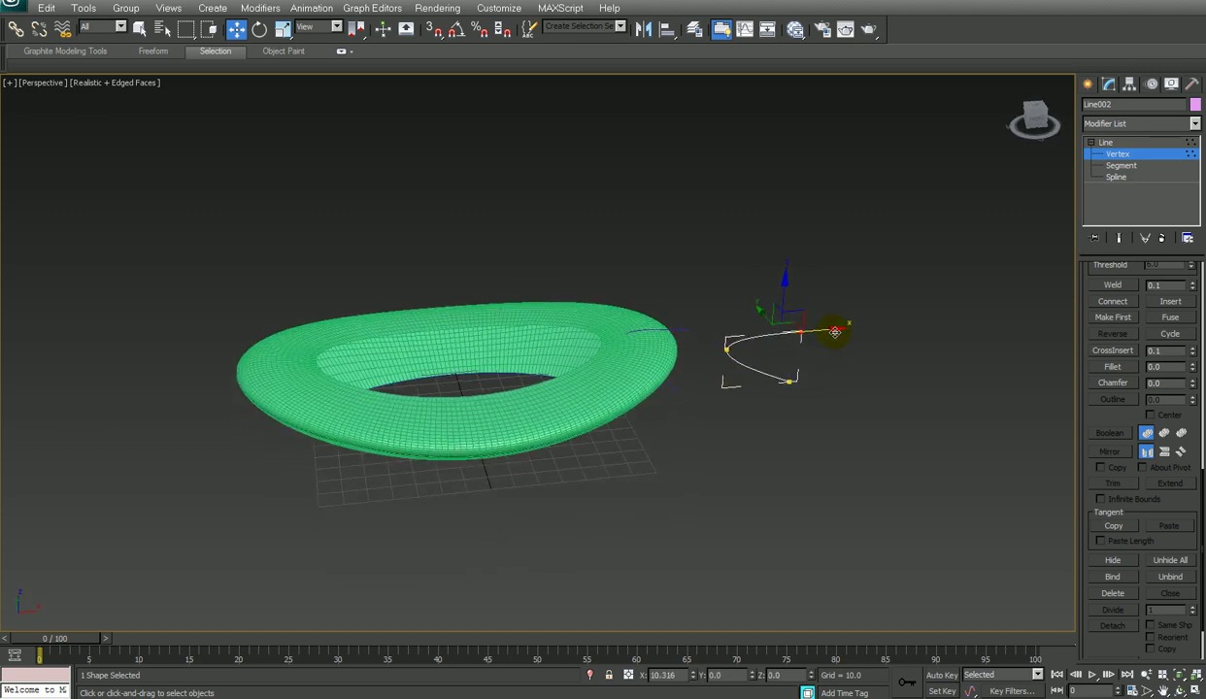
pyautogui.moveTo(815, 333)
pyautogui.keyDown('alt'); pyautogui.mouseDown(button='middle')
pyautogui.moveTo(578, 363)
pyautogui.moveTo(619, 342)
pyautogui.moveTo(651, 352)
pyautogui.moveTo(614, 379)
pyautogui.mouseUp(button='middle'); pyautogui.keyUp('alt')
pyautogui.moveTo(802, 332)
pyautogui.keyDown('alt'); pyautogui.mouseDown(button='middle')
pyautogui.moveTo(798, 345)
pyautogui.moveTo(776, 336)
pyautogui.mouseUp(button='middle'); pyautogui.keyUp('alt')
pyautogui.click(736, 353)
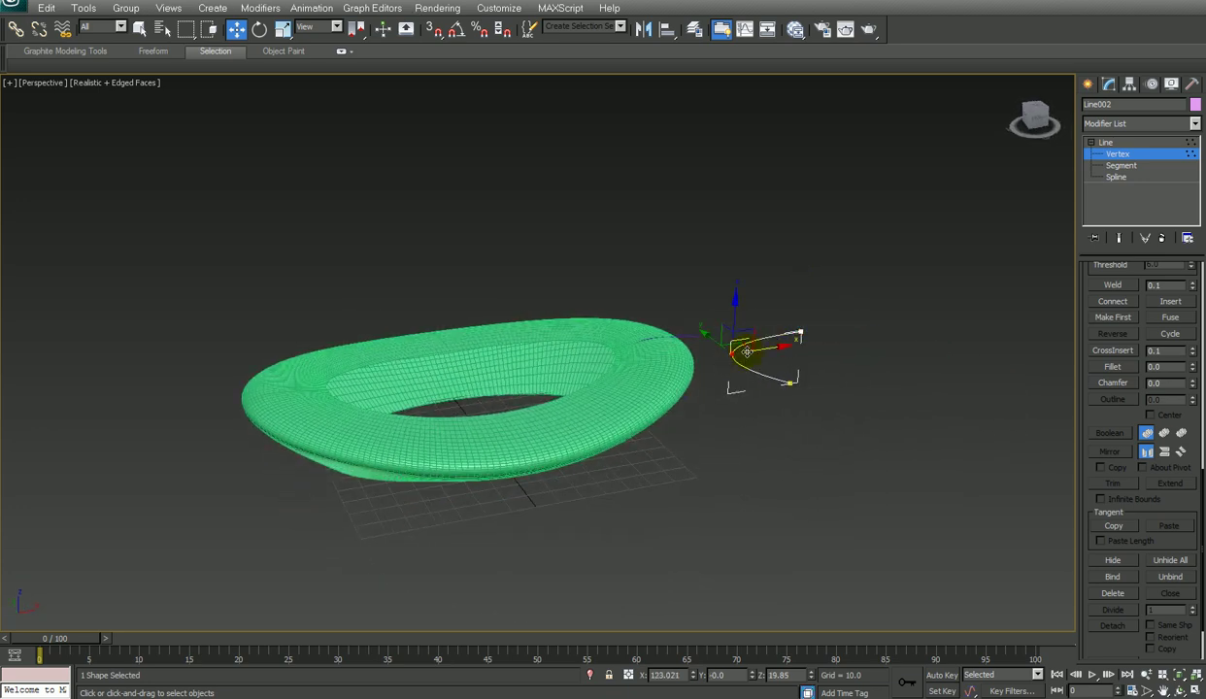
pyautogui.moveTo(768, 351); pyautogui.dragTo(741, 316)
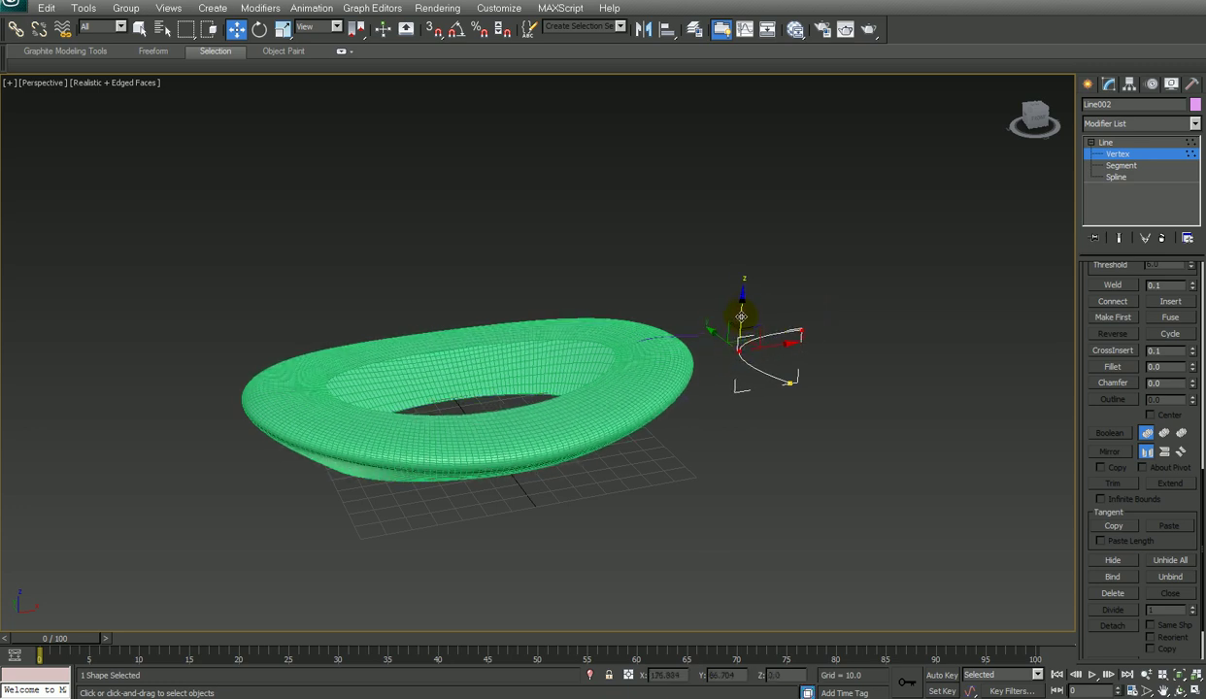
pyautogui.click(1105, 142)
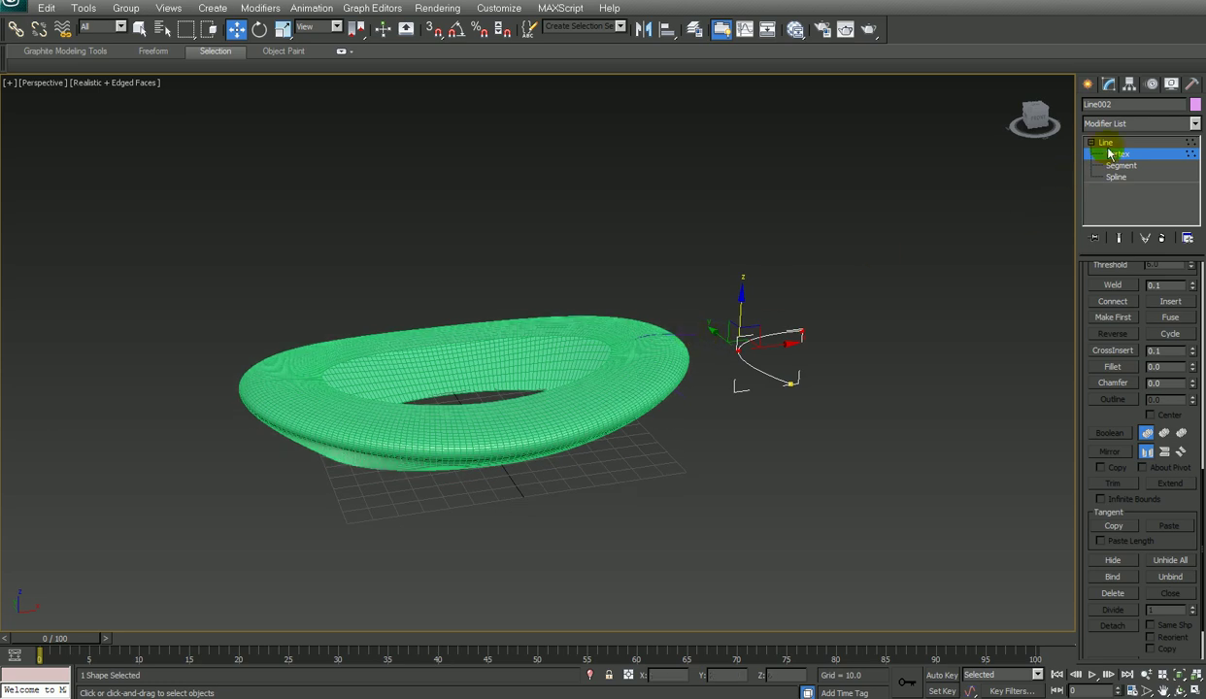
pyautogui.click(959, 243)
pyautogui.moveTo(735, 348)
pyautogui.keyDown('alt'); pyautogui.mouseDown(button='middle')
pyautogui.moveTo(764, 320)
pyautogui.moveTo(794, 328)
pyautogui.moveTo(679, 352)
pyautogui.moveTo(622, 385)
pyautogui.mouseUp(button='middle'); pyautogui.keyUp('alt')
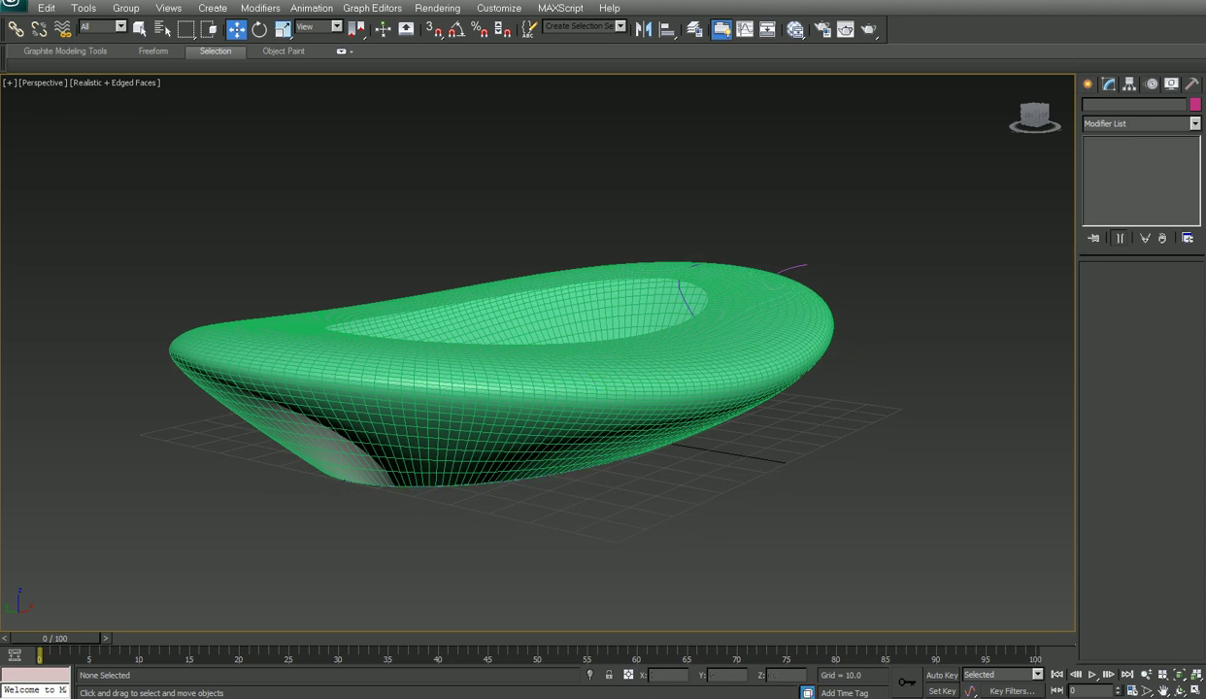
# Draw a thin standard-primitive Box across the ring in the Top view.
pyautogui.press('q')
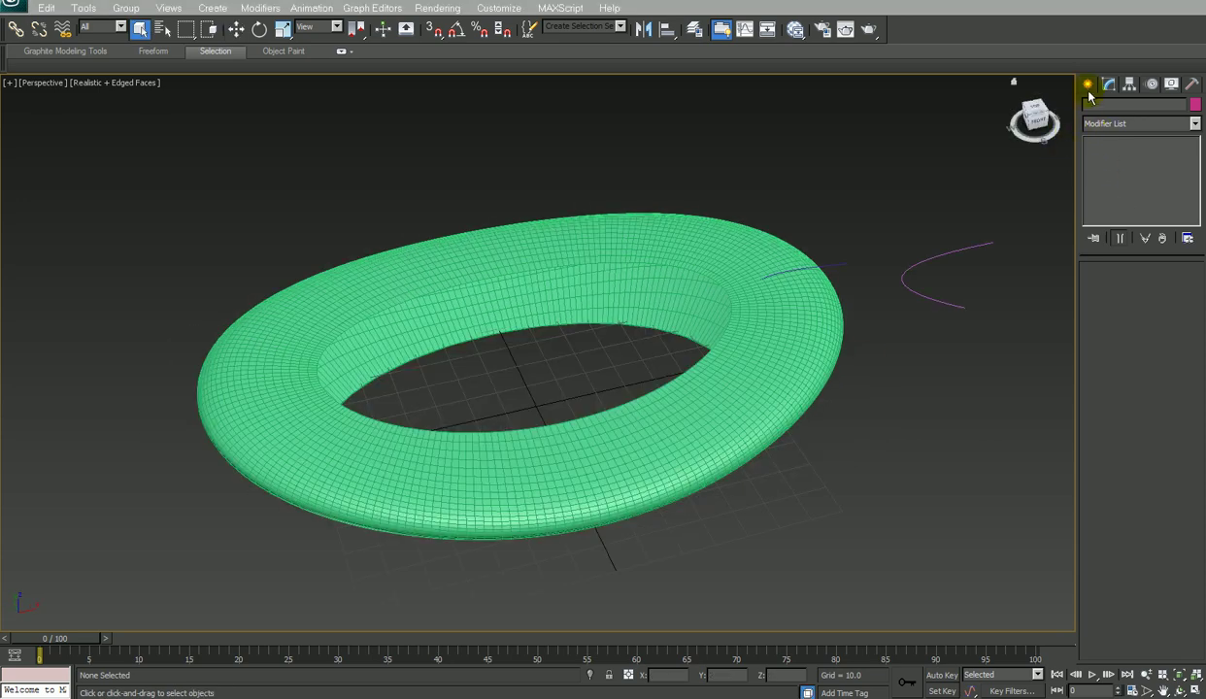
pyautogui.click(1088, 84)
pyautogui.click(1097, 127)
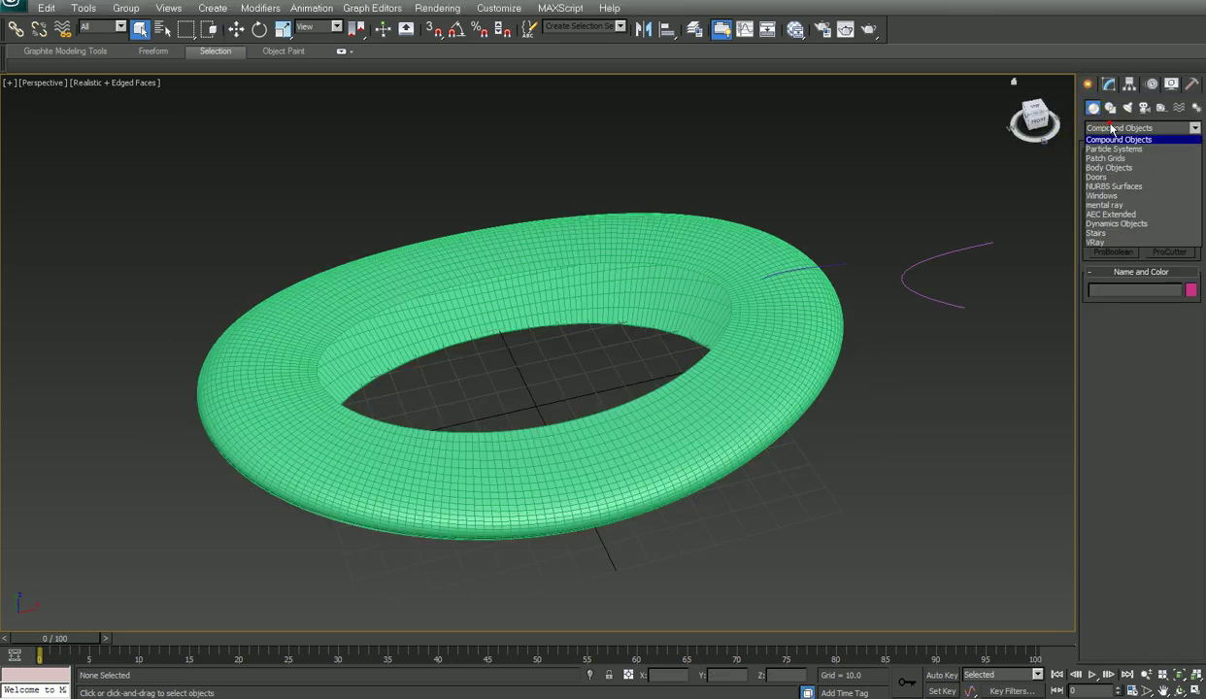
pyautogui.click(1109, 140)
pyautogui.click(1113, 175)
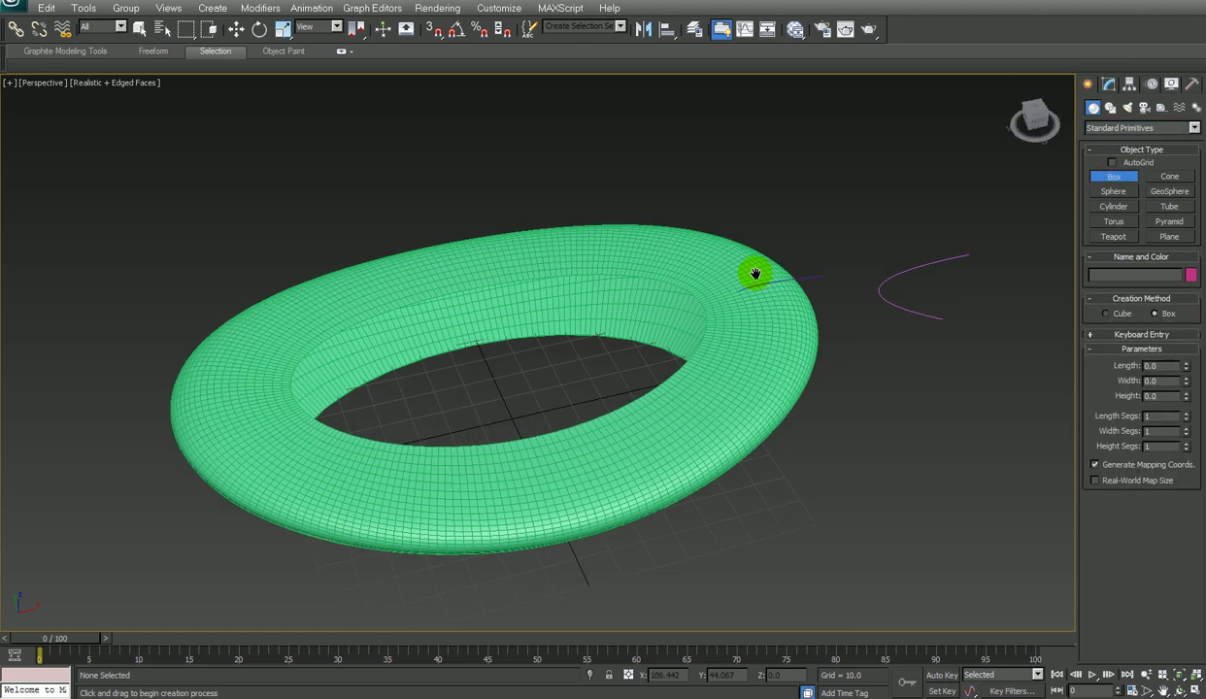
pyautogui.press('t')
pyautogui.scroll(2, 733, 276)
pyautogui.scroll(-1, 766, 283)
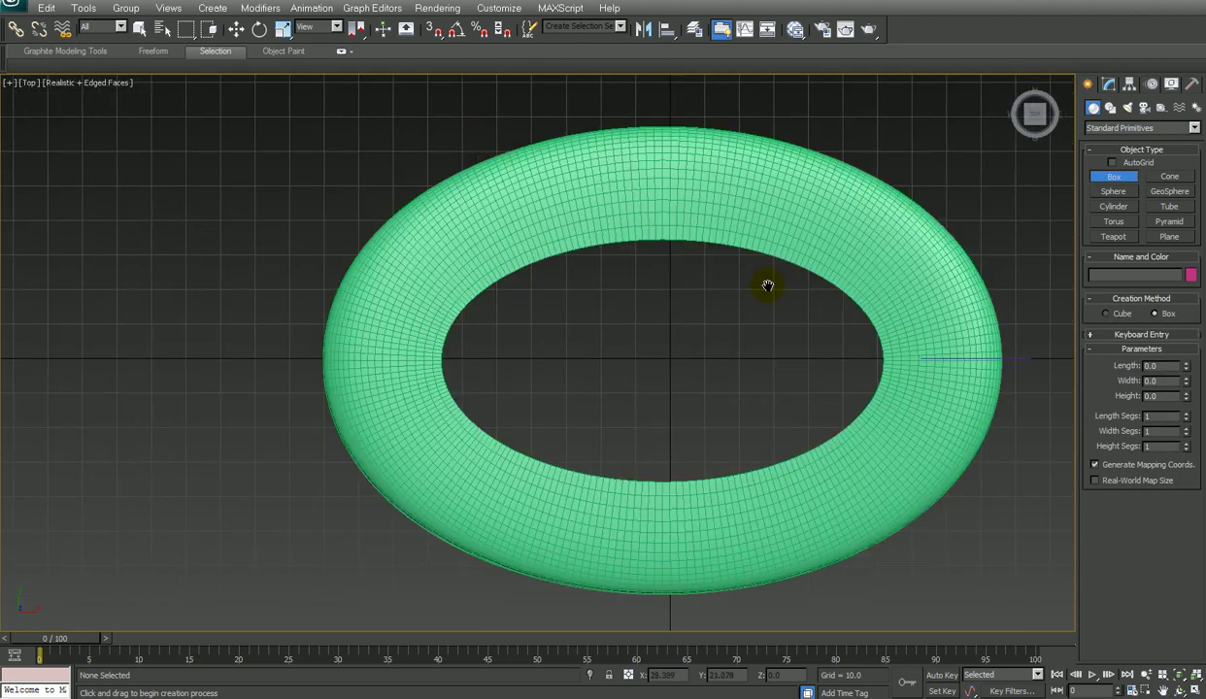
pyautogui.scroll(-1, 728, 213)
pyautogui.scroll(-2, 669, 184)
pyautogui.moveTo(586, 177); pyautogui.dragTo(589, 586)
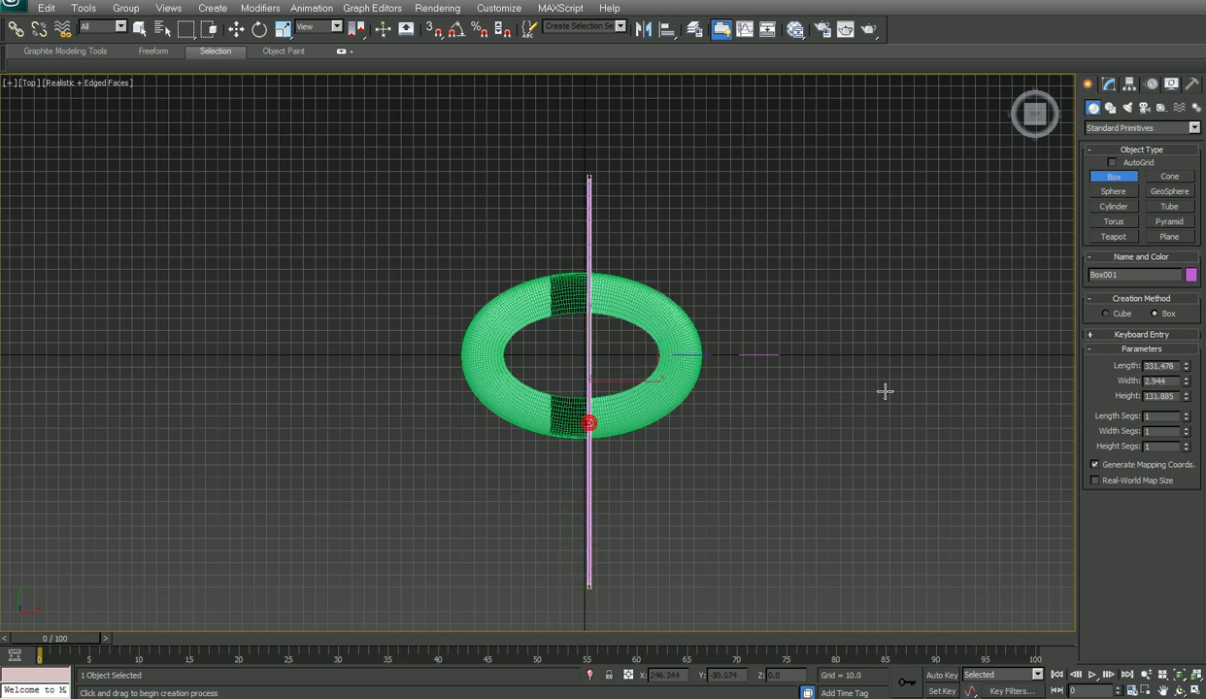
pyautogui.click(883, 391)
pyautogui.moveTo(883, 391); pyautogui.dragTo(845, 380, button='middle')
# Raise the box Height to 172.769, show wireframe, and move the box right across the torus.
pyautogui.moveTo(1186, 396)
pyautogui.mouseDown()
pyautogui.moveTo(1186, 373)
pyautogui.moveTo(1187, 397)
pyautogui.mouseUp()
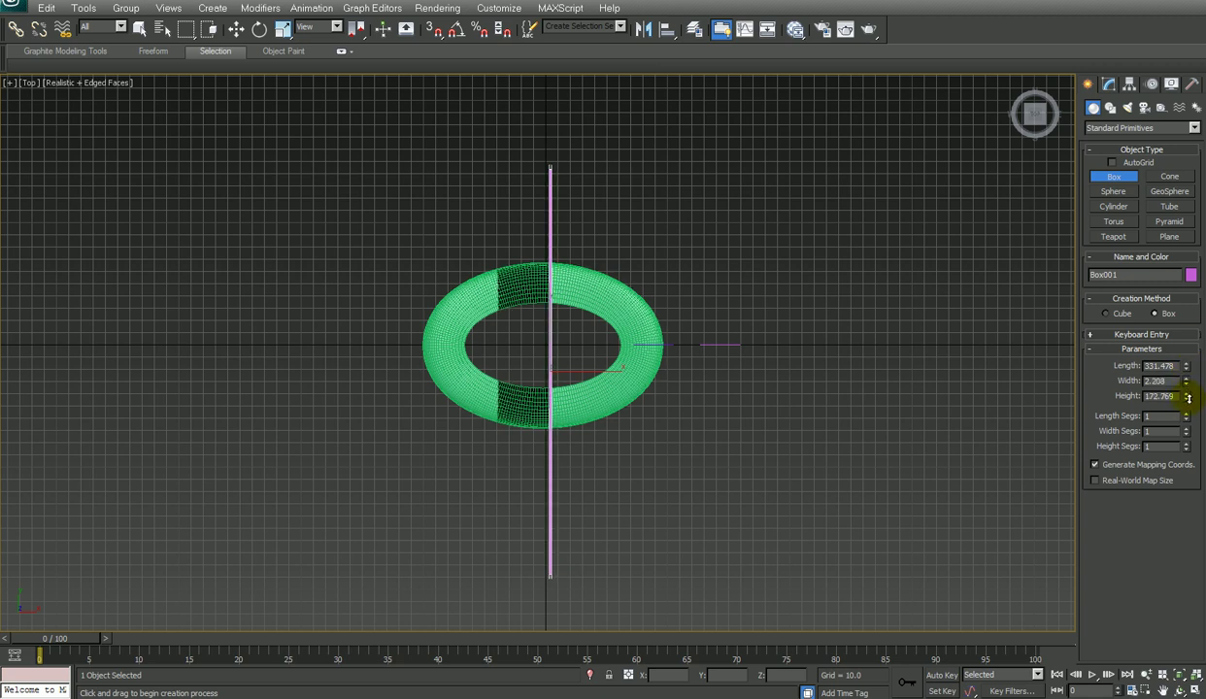
pyautogui.scroll(3, 670, 357)
pyautogui.scroll(2, 599, 345)
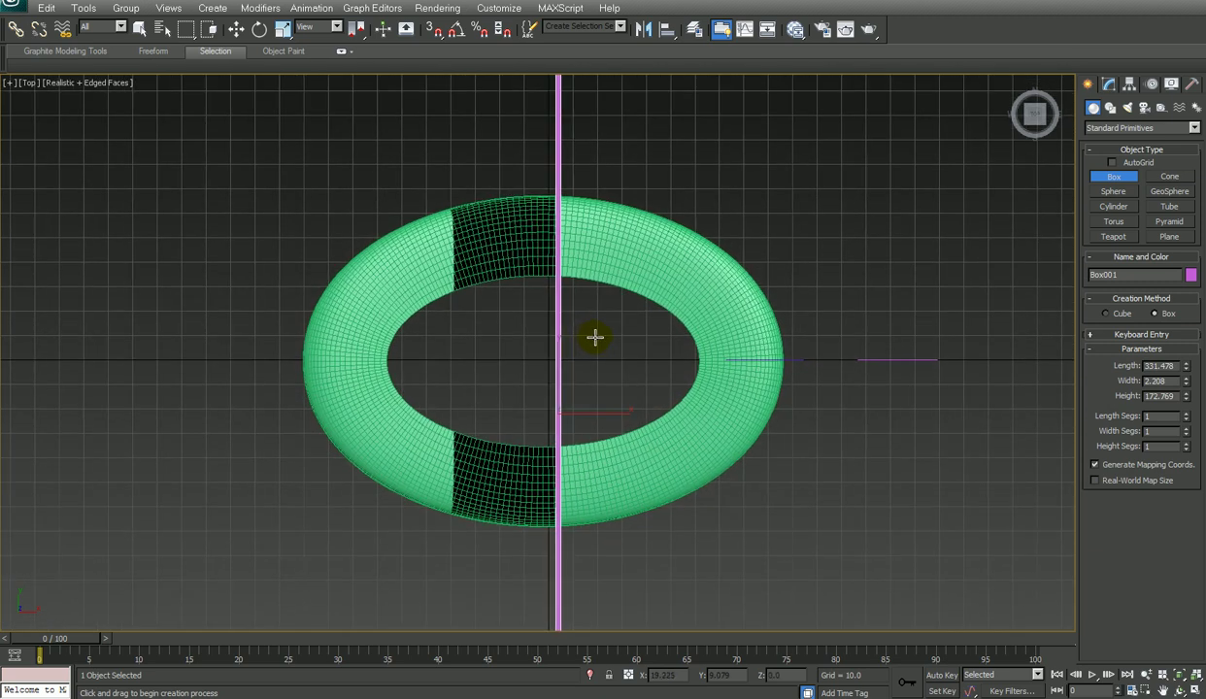
pyautogui.press('F3')
pyautogui.moveTo(592, 333); pyautogui.dragTo(614, 335, button='middle')
pyautogui.press('w')
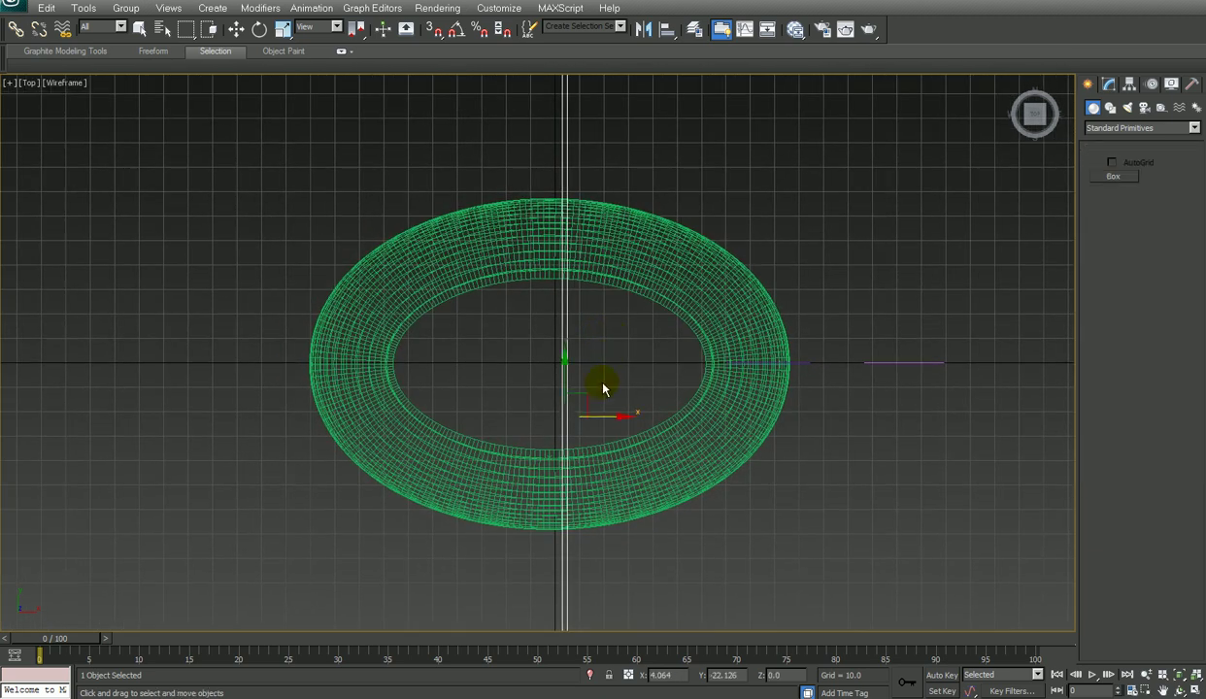
pyautogui.moveTo(603, 415)
pyautogui.mouseDown()
pyautogui.moveTo(590, 416)
pyautogui.moveTo(804, 420)
pyautogui.moveTo(749, 425)
pyautogui.mouseUp()
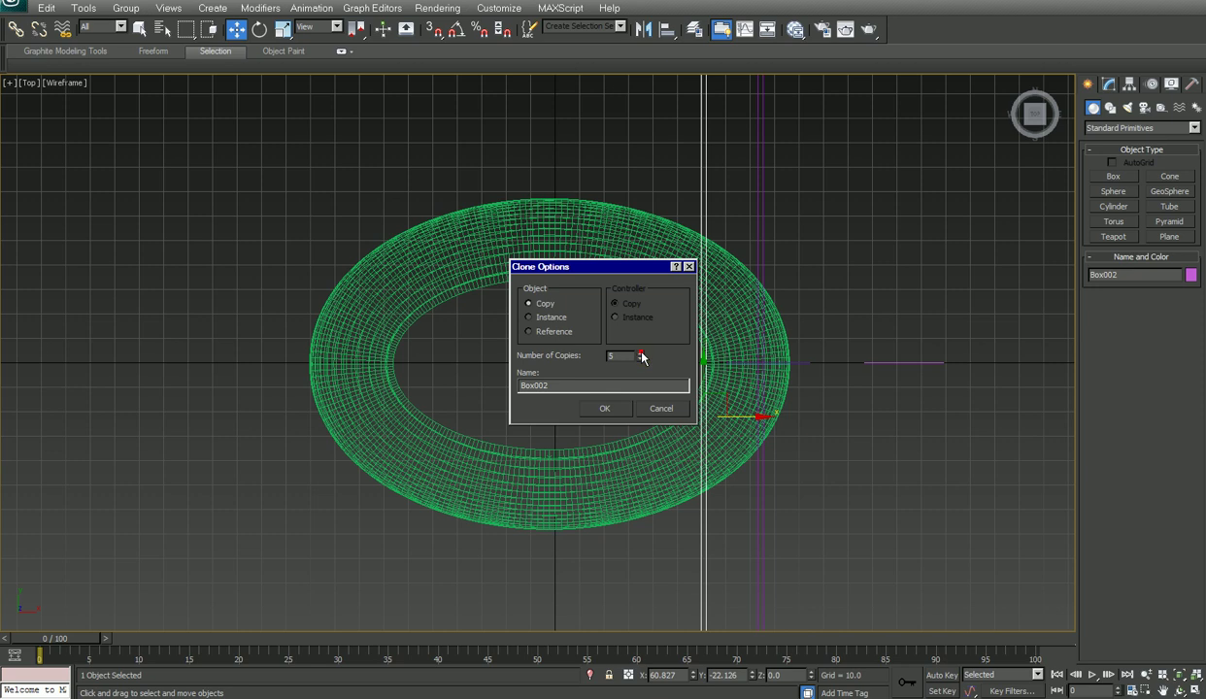
# Clone the box into 5 copies plus 4 more, then centre all ten over the torus.
pyautogui.click(602, 411)
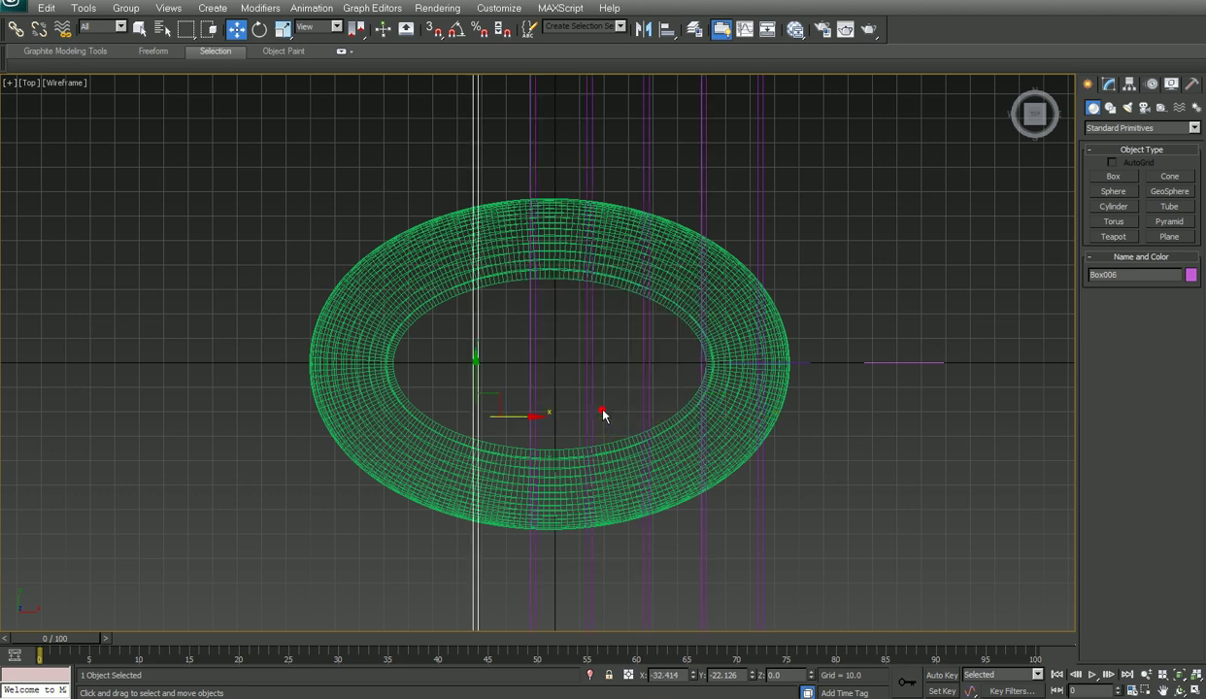
pyautogui.keyDown('shift'); pyautogui.moveTo(521, 417); pyautogui.dragTo(460, 421); pyautogui.keyUp('shift')
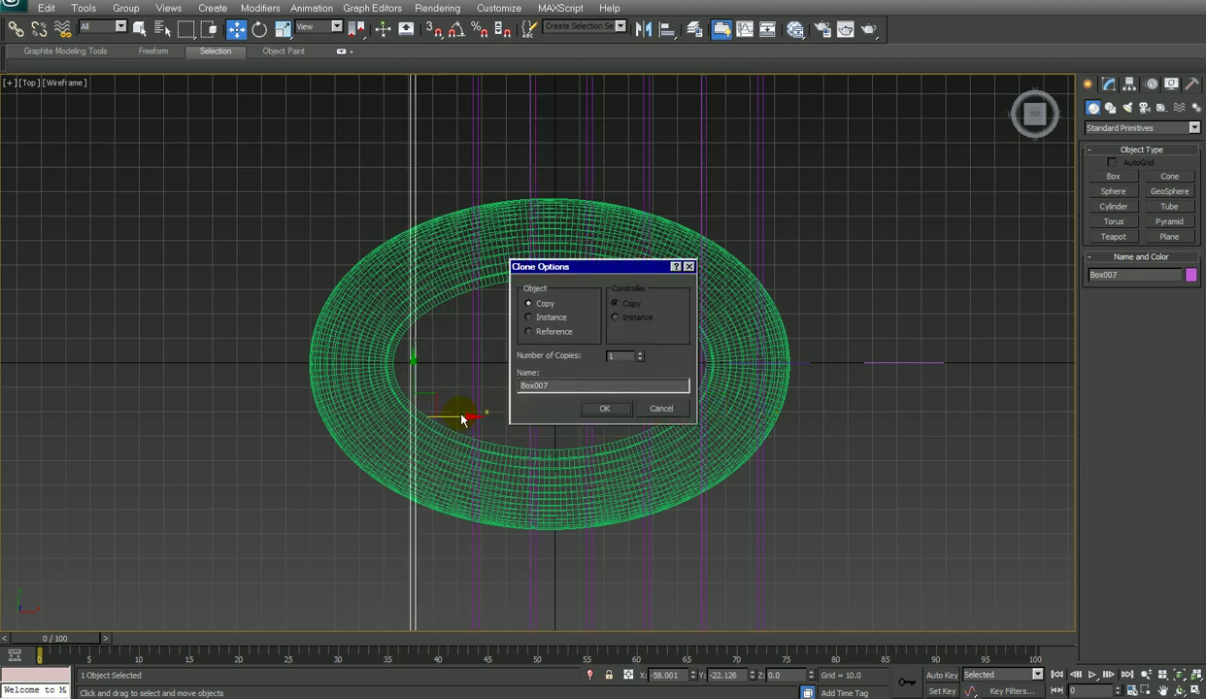
pyautogui.click(604, 409)
pyautogui.scroll(-2, 544, 377)
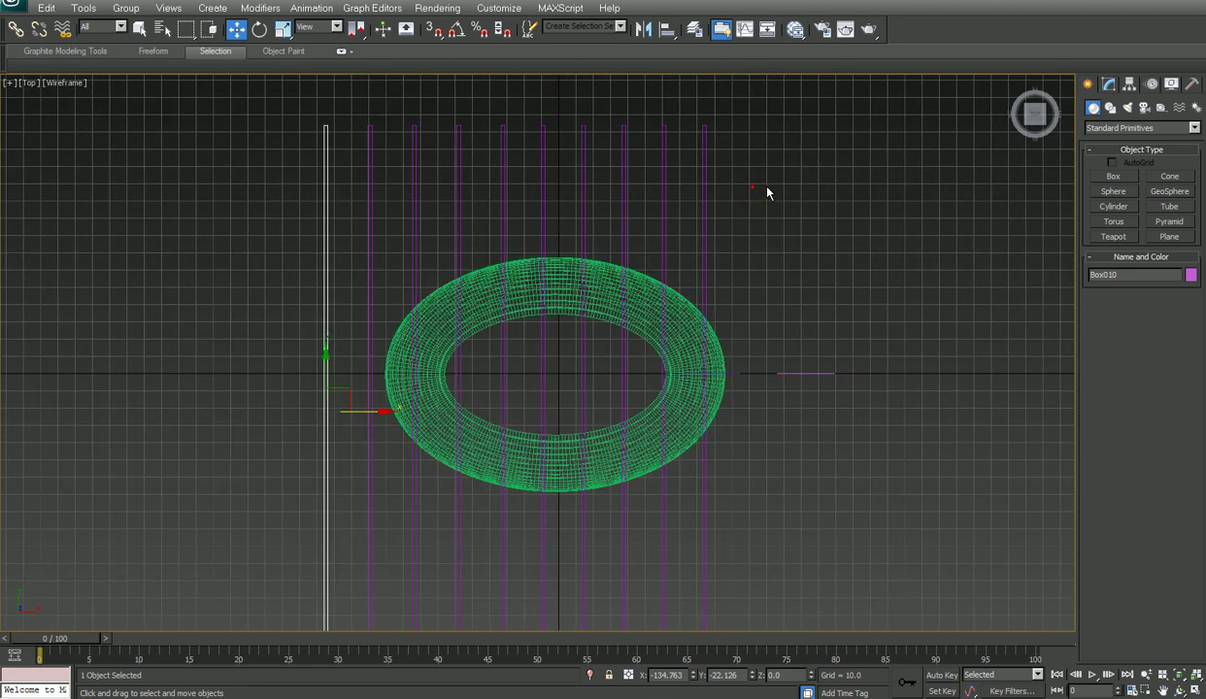
pyautogui.moveTo(764, 194); pyautogui.dragTo(222, 221)
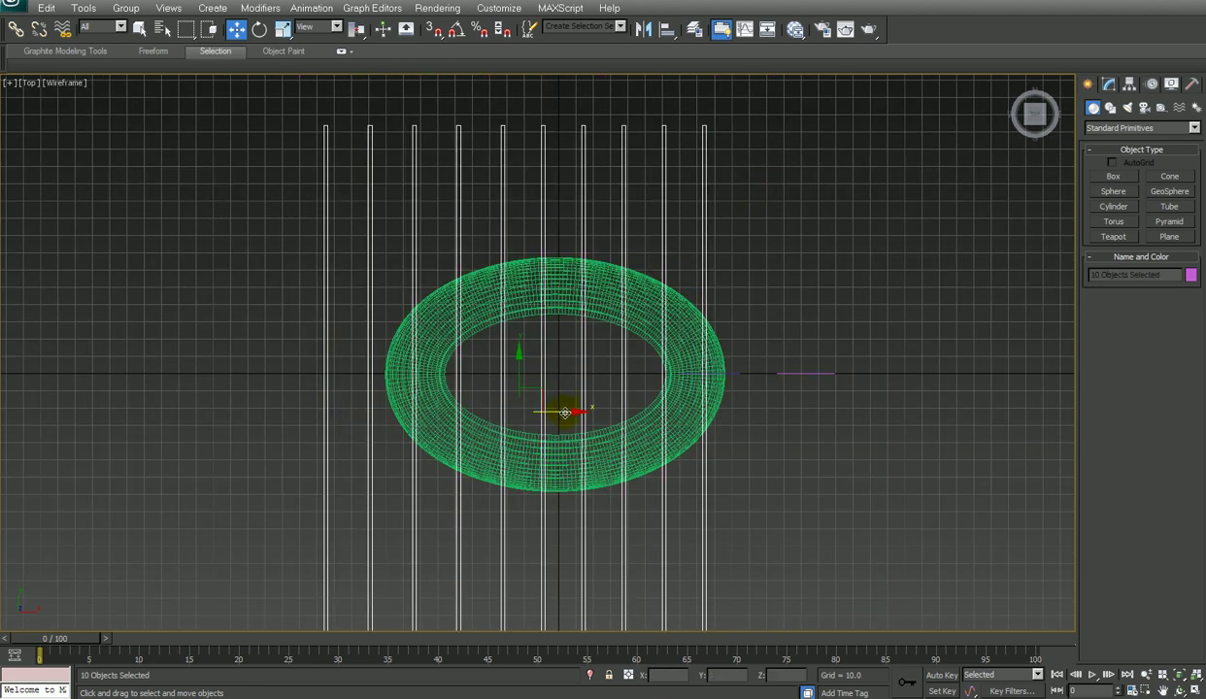
pyautogui.moveTo(565, 413); pyautogui.dragTo(601, 413)
pyautogui.moveTo(600, 390)
pyautogui.mouseDown(button='middle')
pyautogui.moveTo(587, 380)
pyautogui.moveTo(593, 216)
pyautogui.mouseUp(button='middle')
# With snaps on, Shift-rotate the ten boxes about 30° to create a slanted copy set.
pyautogui.press('e')
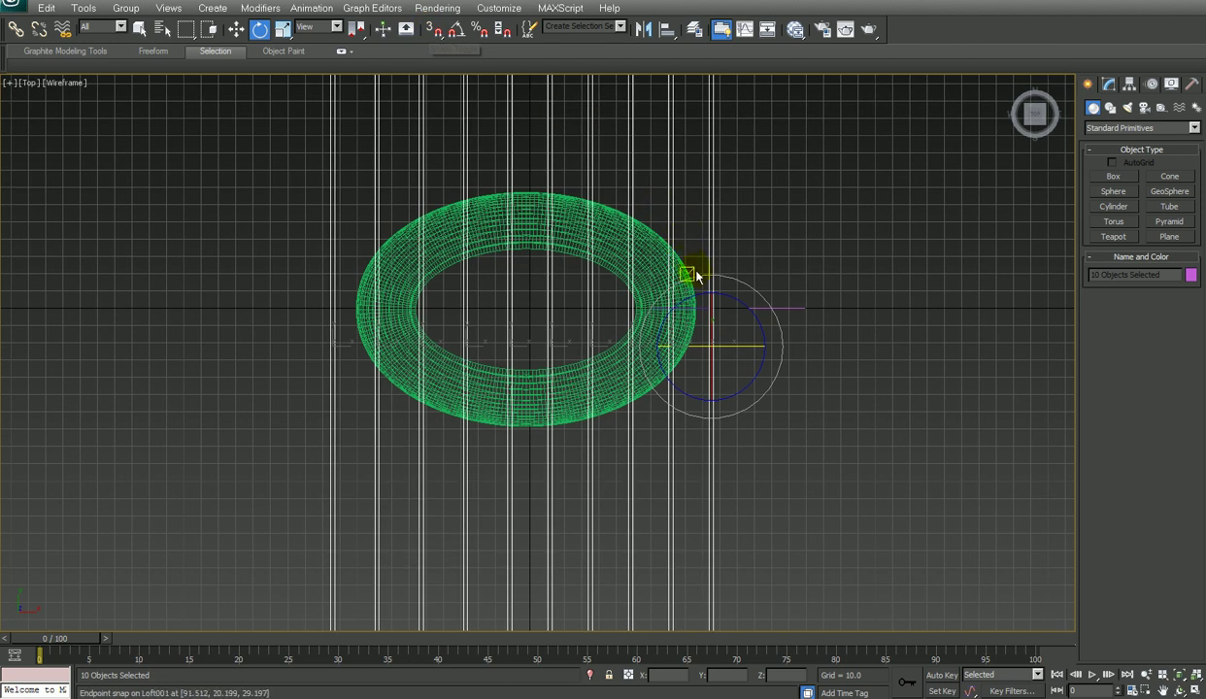
pyautogui.press('s')
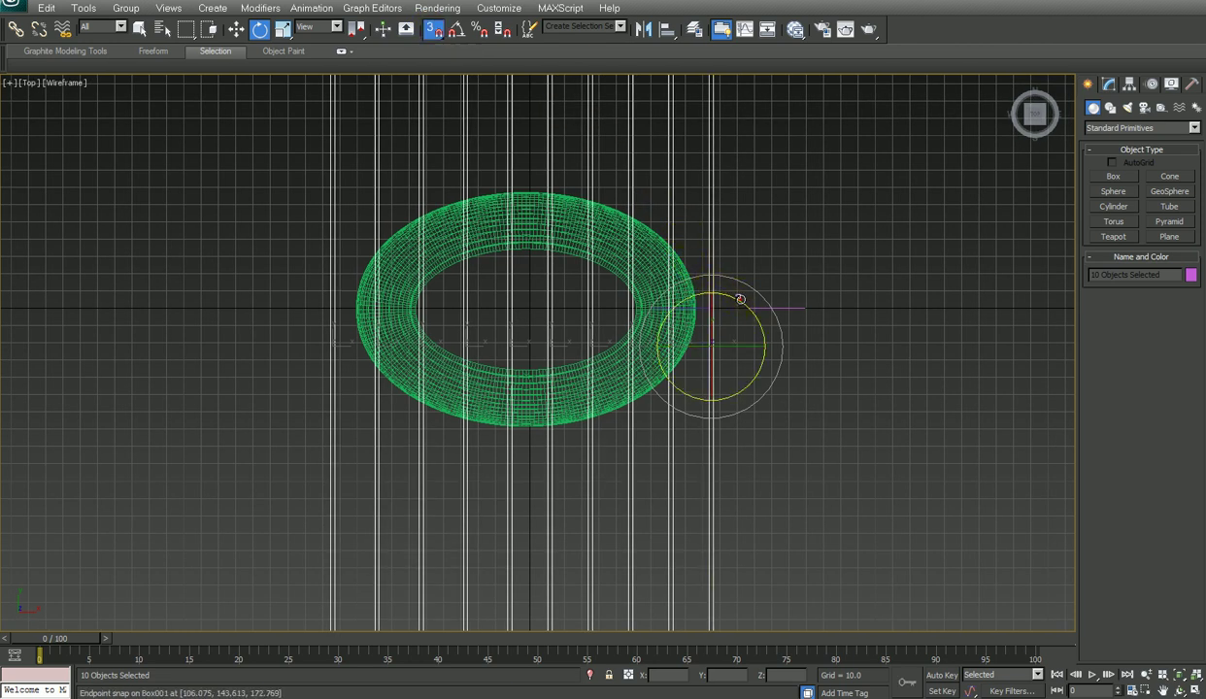
pyautogui.keyDown('shift'); pyautogui.moveTo(739, 299); pyautogui.dragTo(757, 309); pyautogui.keyUp('shift')
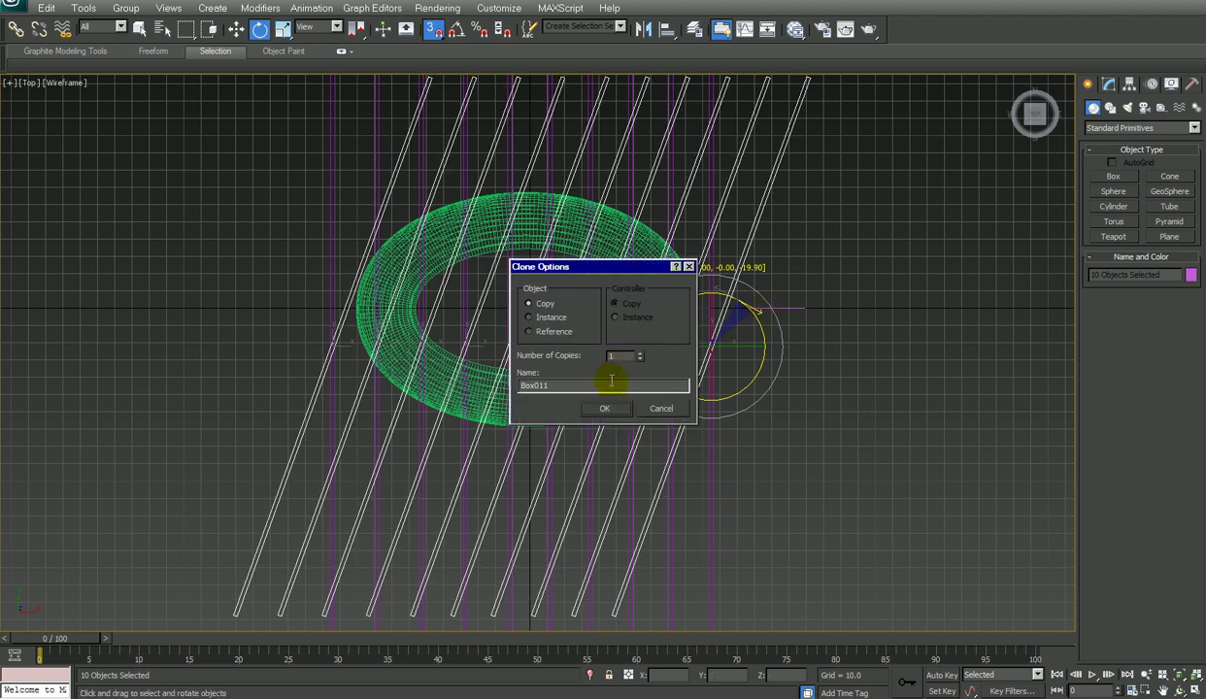
pyautogui.click(604, 408)
pyautogui.press('w')
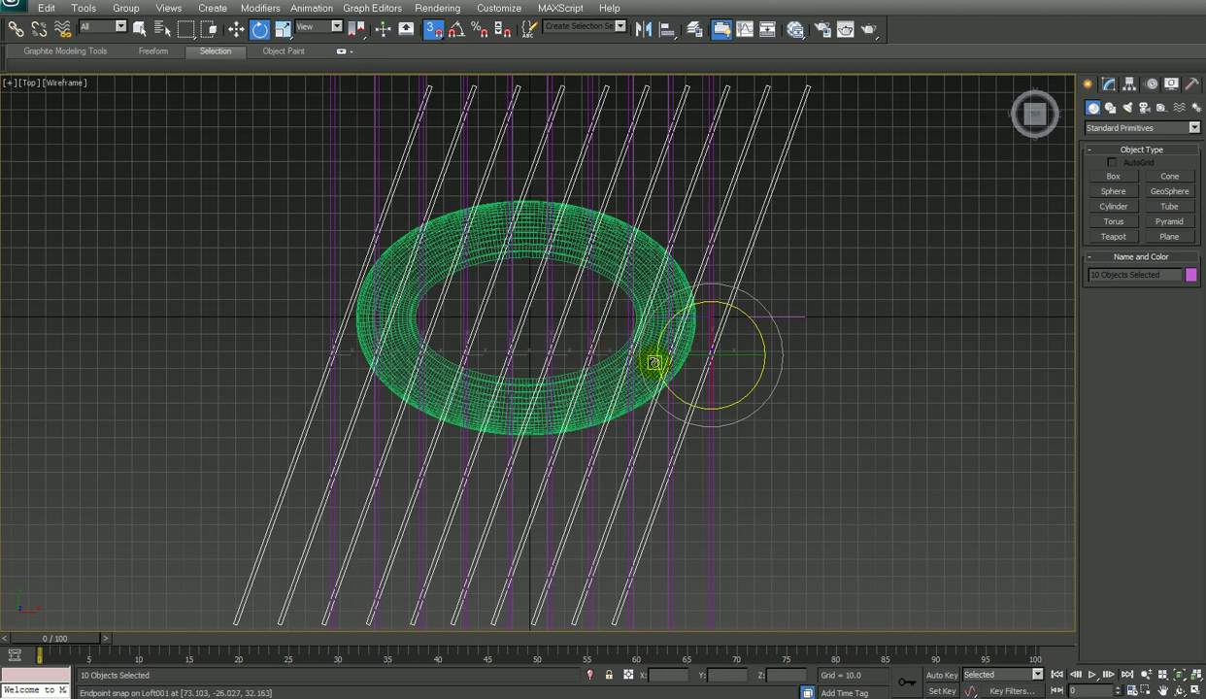
pyautogui.moveTo(568, 355); pyautogui.dragTo(557, 355)
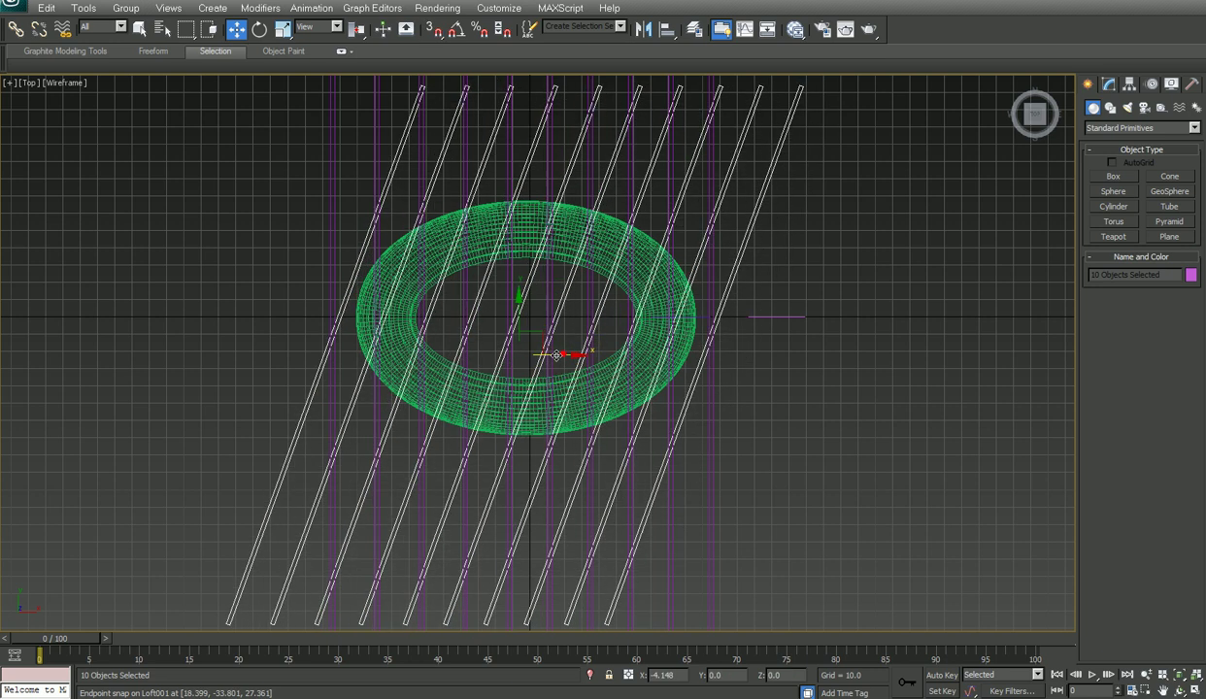
# Clone a set leaning the other way, shift it up, and rotate off another slanted set.
pyautogui.press('e')
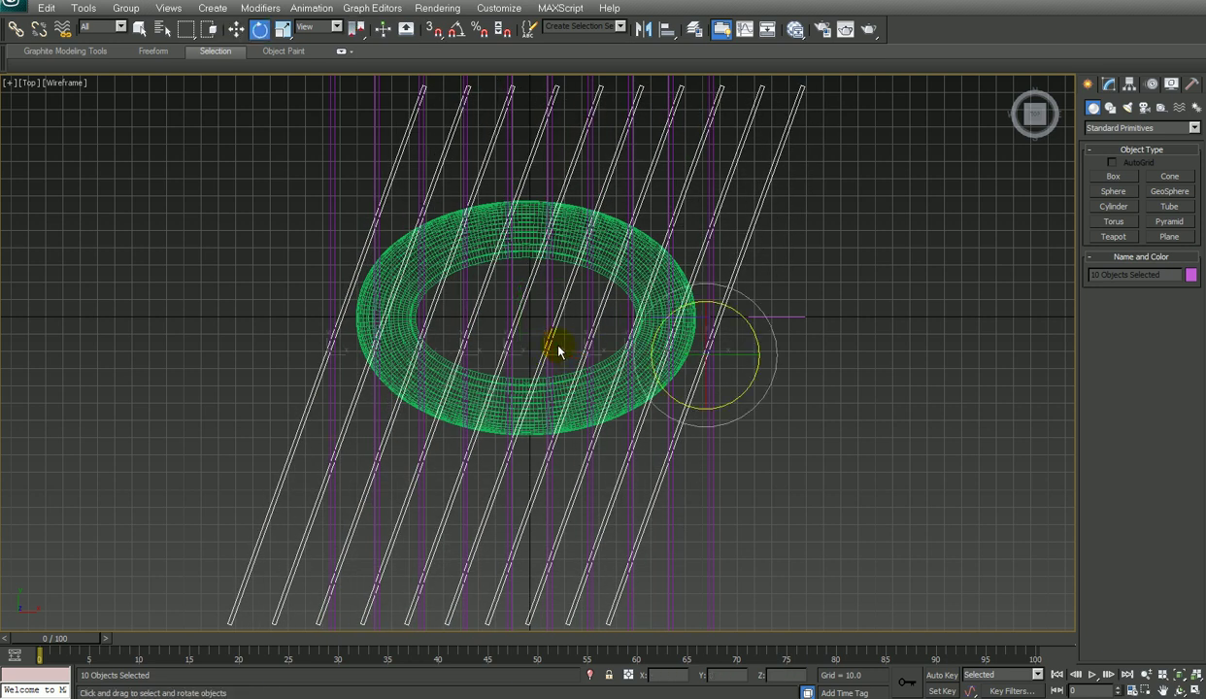
pyautogui.moveTo(749, 323); pyautogui.dragTo(700, 289)
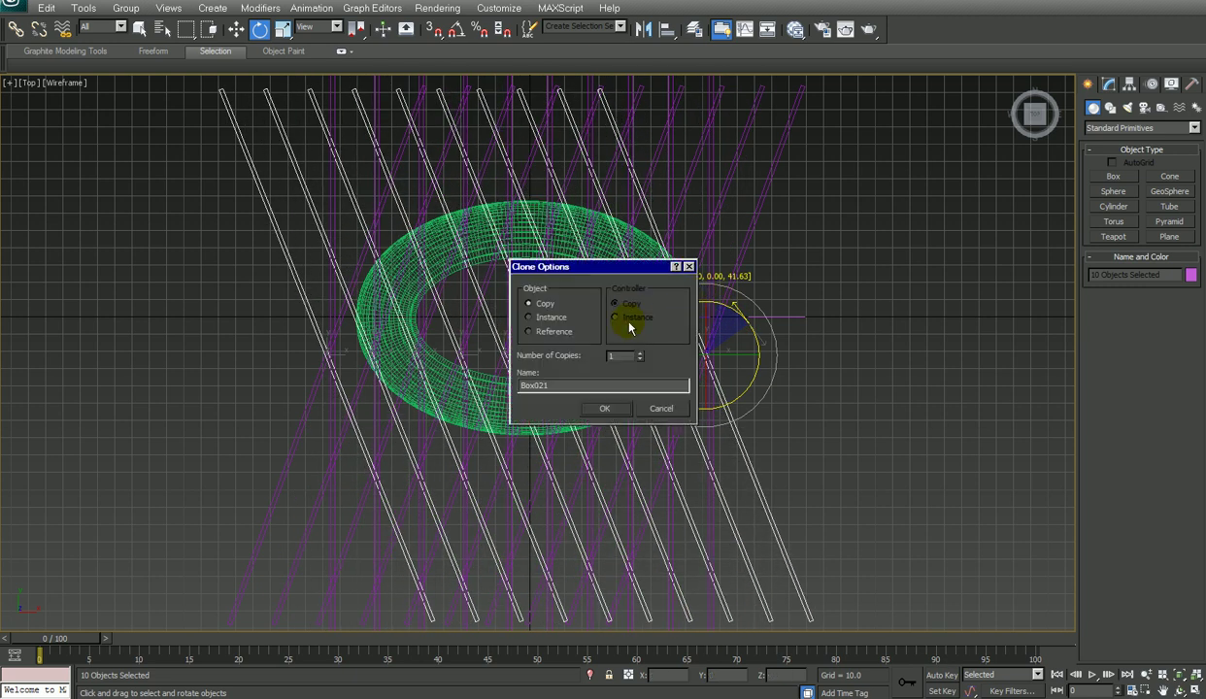
pyautogui.click(607, 404)
pyautogui.press('w')
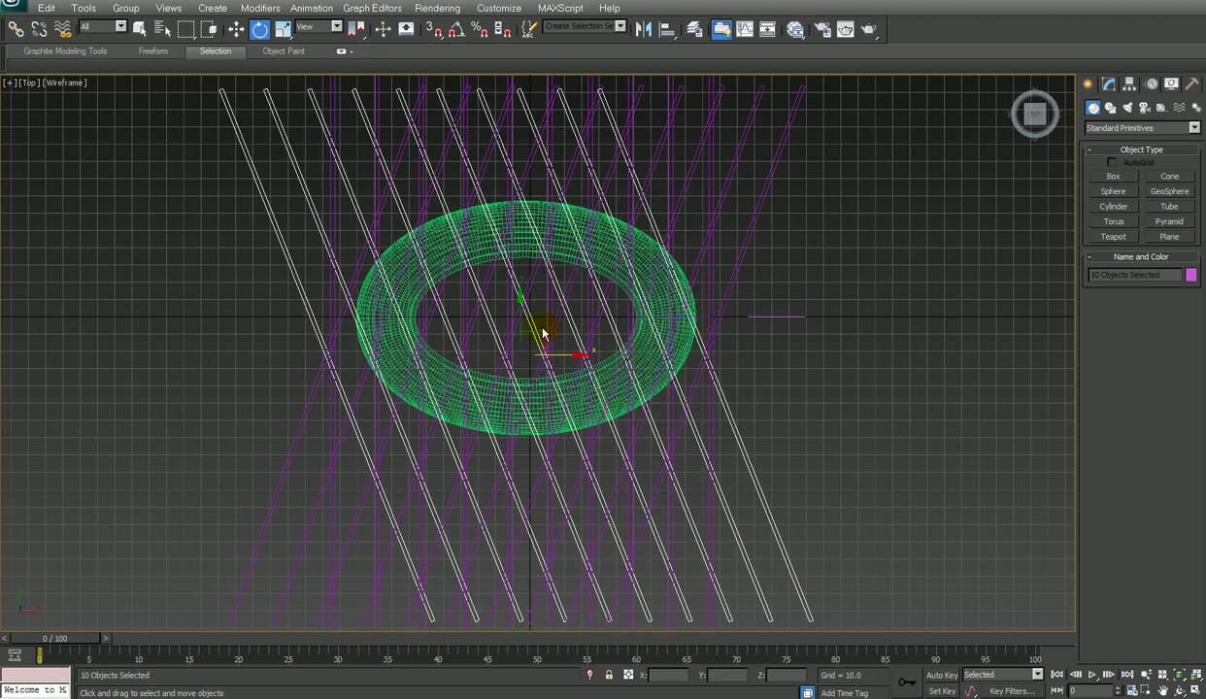
pyautogui.press('w')
pyautogui.moveTo(533, 334); pyautogui.dragTo(534, 294)
pyautogui.press('e')
pyautogui.keyDown('shift'); pyautogui.moveTo(701, 262); pyautogui.dragTo(738, 277); pyautogui.keyUp('shift')
# Confirm the copies and turn the boxes 90° to horizontal about the selection centre.
pyautogui.click(616, 412)
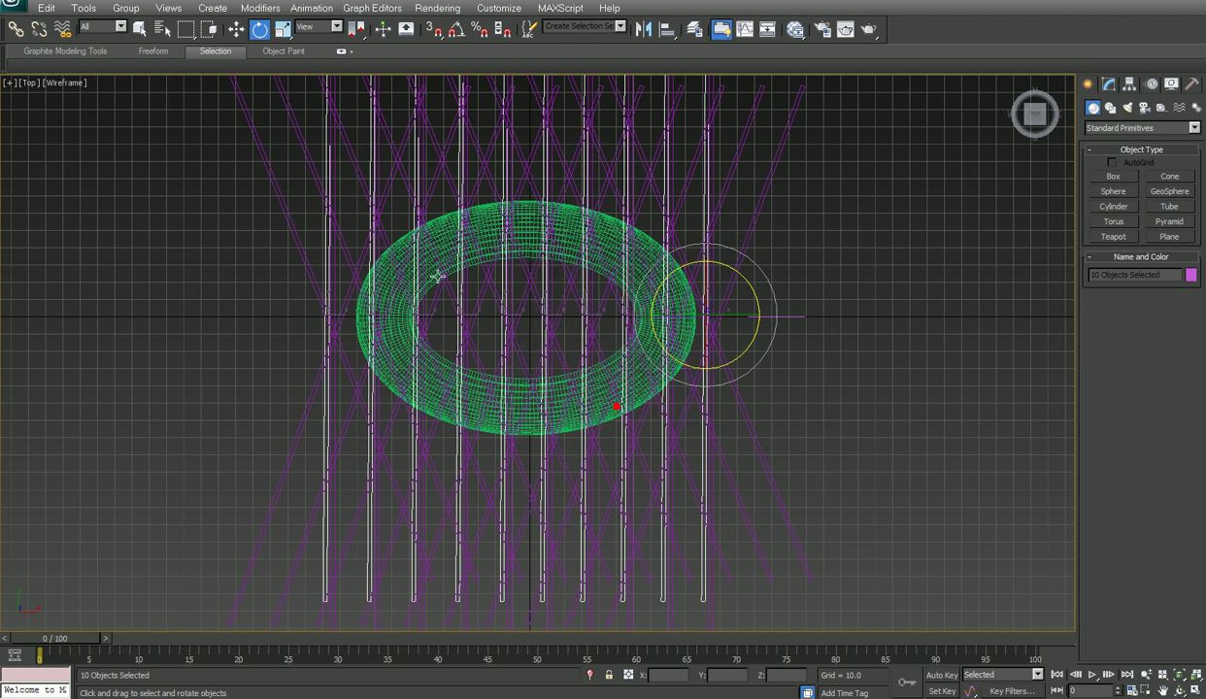
pyautogui.moveTo(357, 29); pyautogui.dragTo(351, 74)
pyautogui.moveTo(555, 279); pyautogui.dragTo(466, 180)
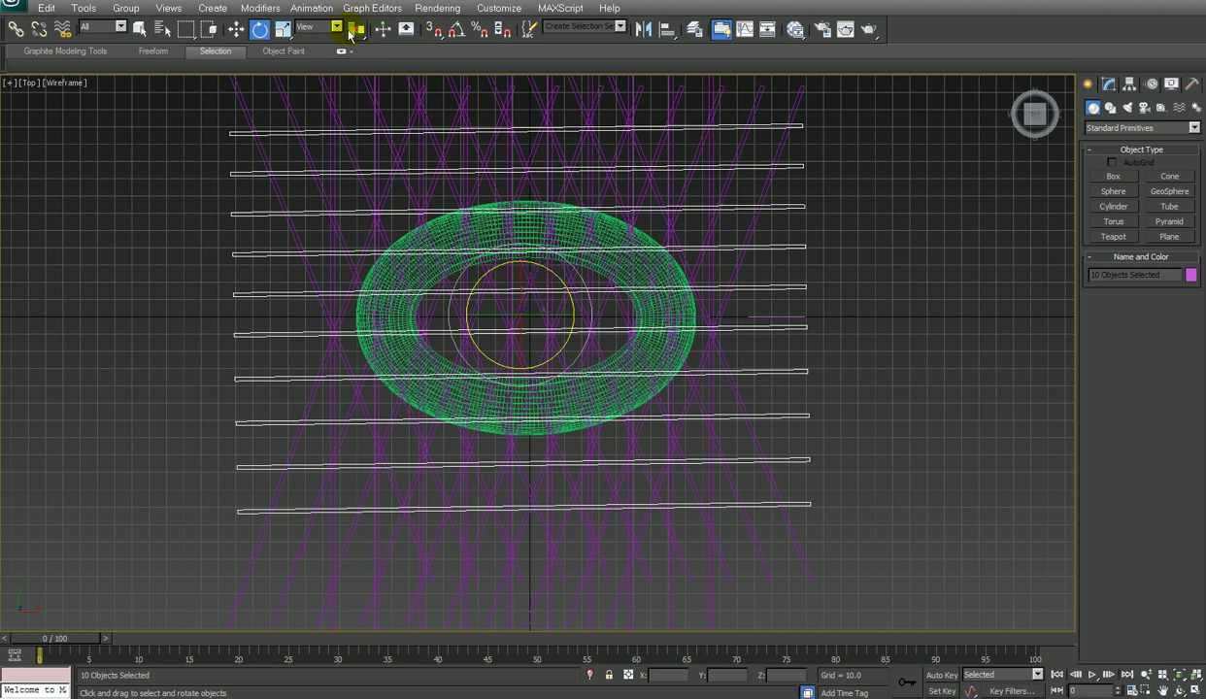
# Clone rotated box sets at -25° and at a steeper slant of about 52°.
pyautogui.moveTo(356, 29); pyautogui.dragTo(355, 65)
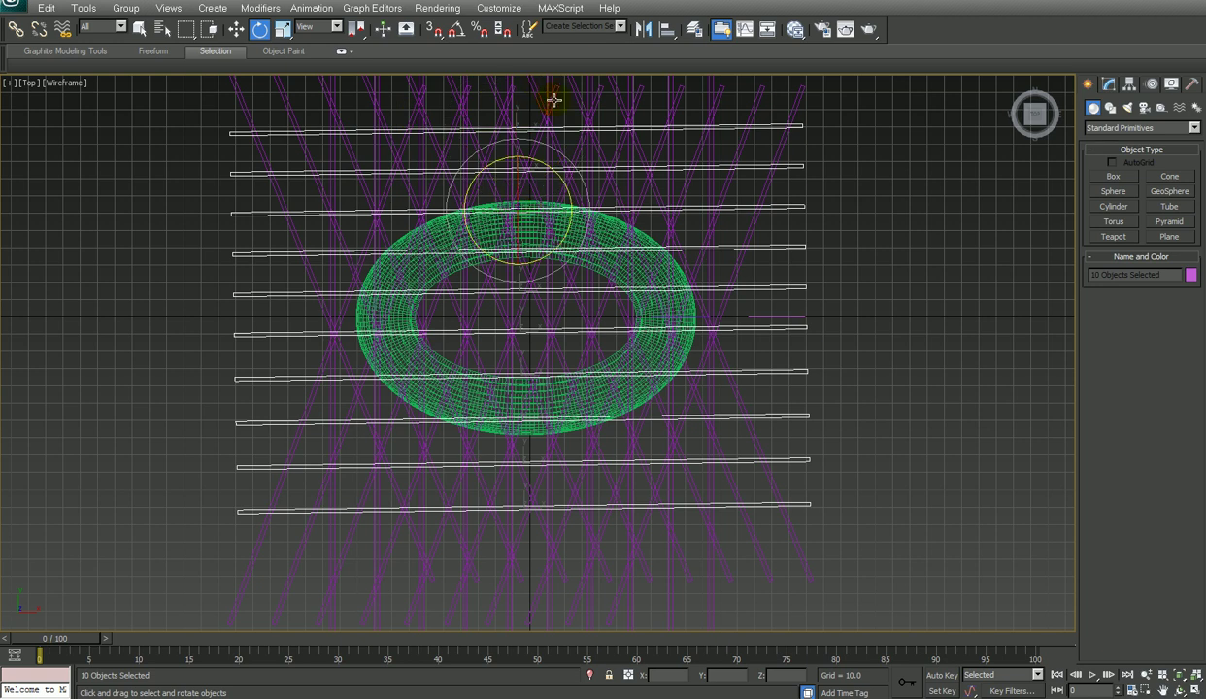
pyautogui.moveTo(542, 167); pyautogui.dragTo(576, 193)
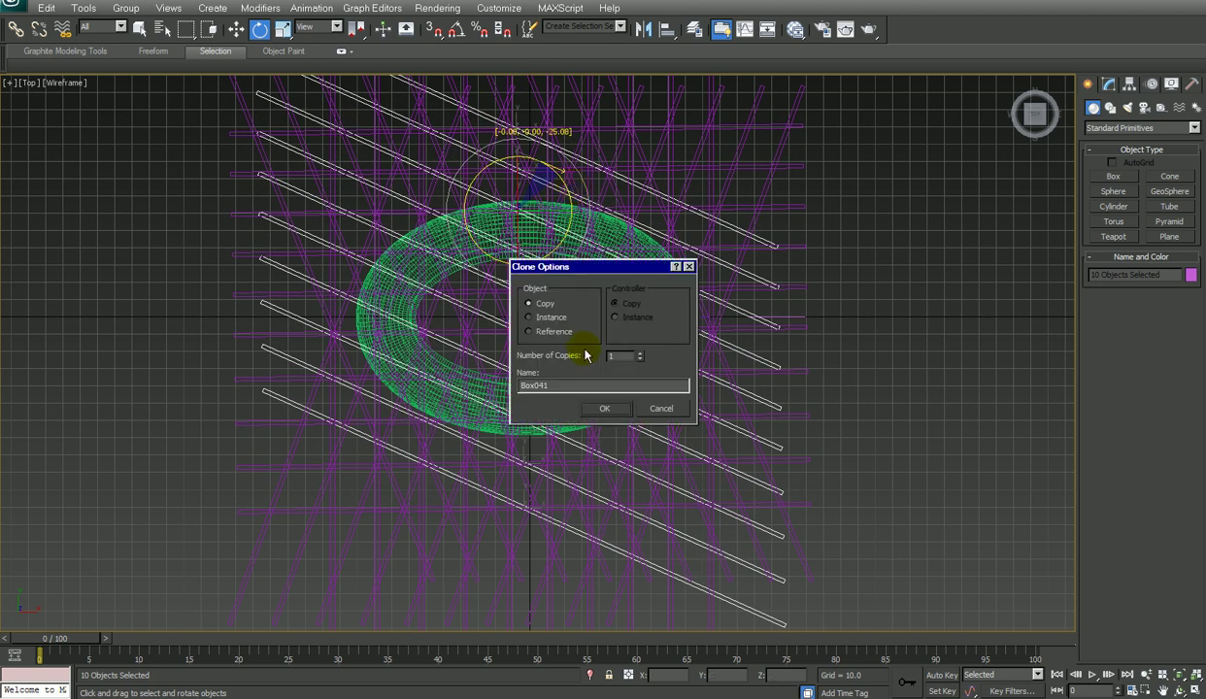
pyautogui.click(605, 408)
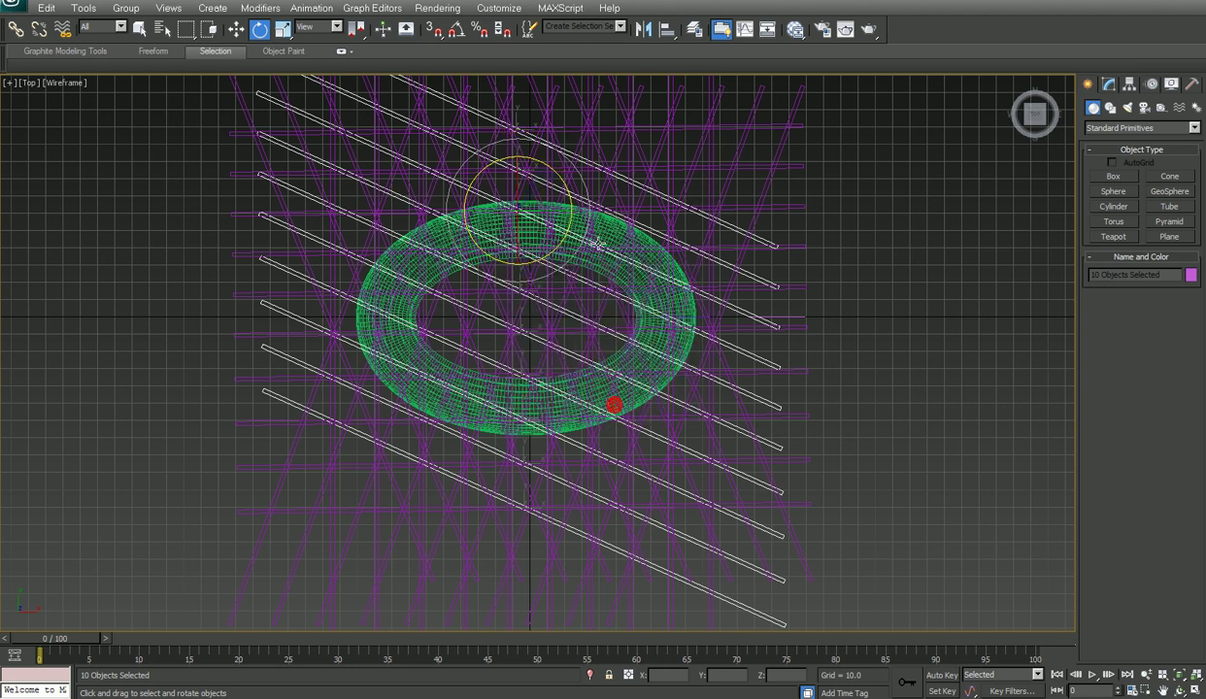
pyautogui.moveTo(561, 209)
pyautogui.mouseDown()
pyautogui.moveTo(571, 186)
pyautogui.moveTo(571, 203)
pyautogui.moveTo(539, 134)
pyautogui.mouseUp()
pyautogui.click(670, 409)
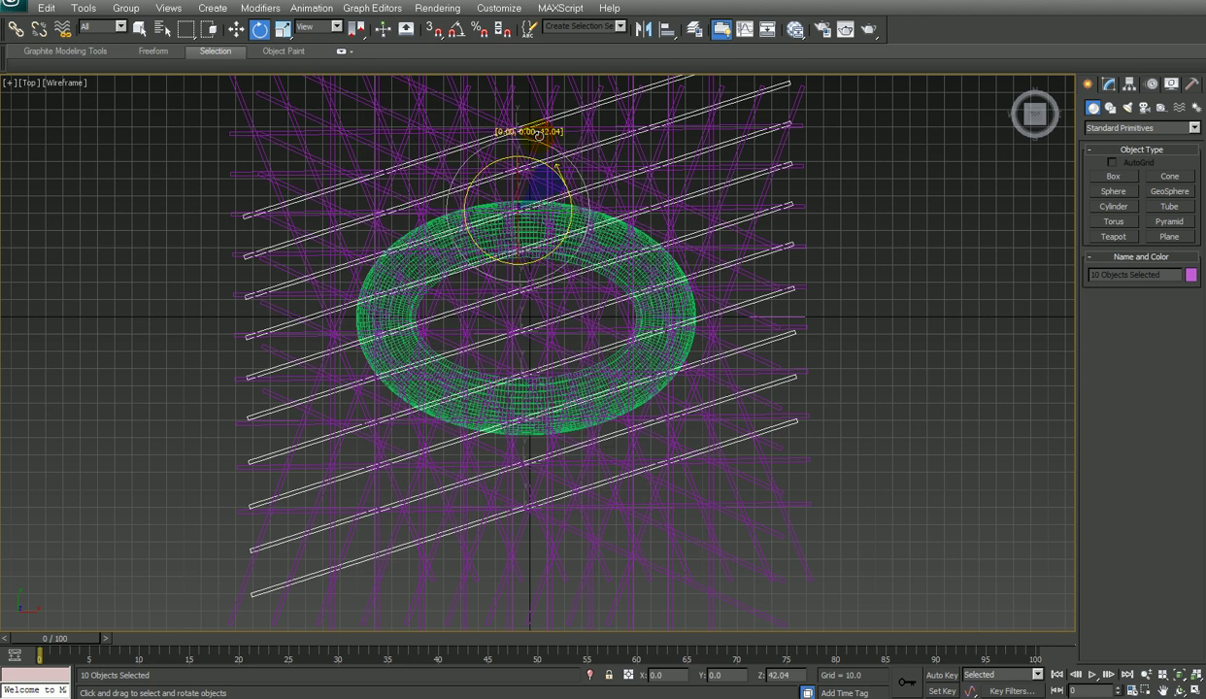
pyautogui.moveTo(538, 134); pyautogui.dragTo(531, 122)
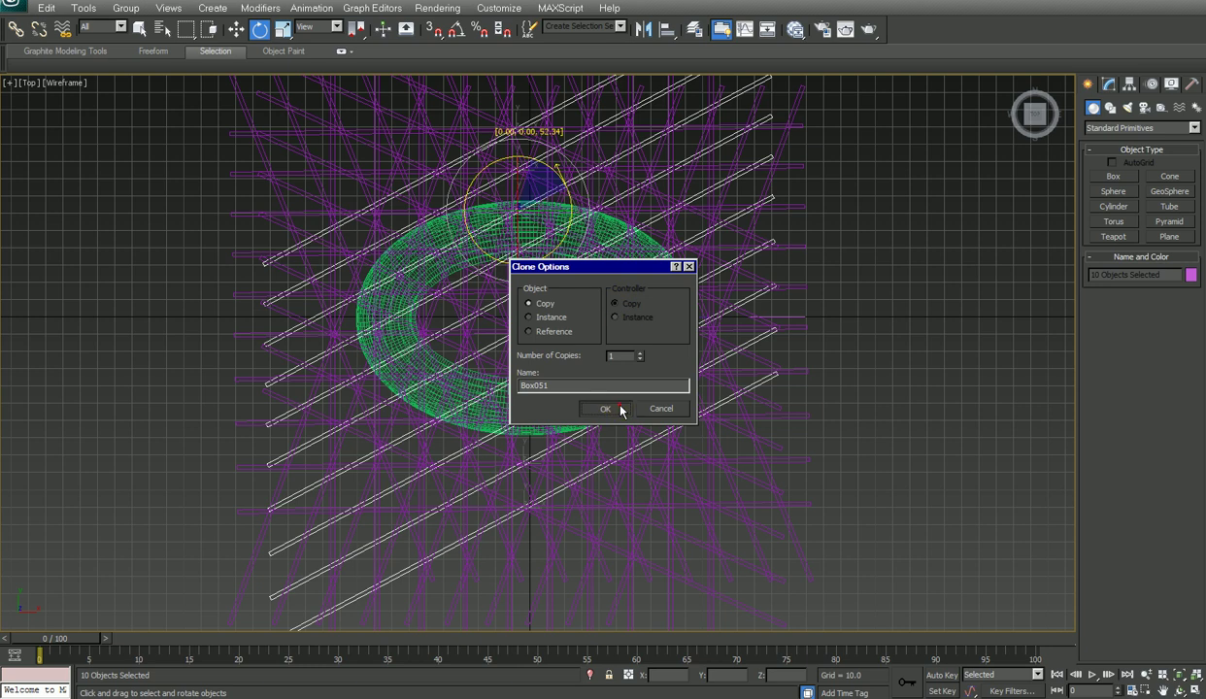
pyautogui.click(620, 409)
pyautogui.hotkey('ctrl', 'z')
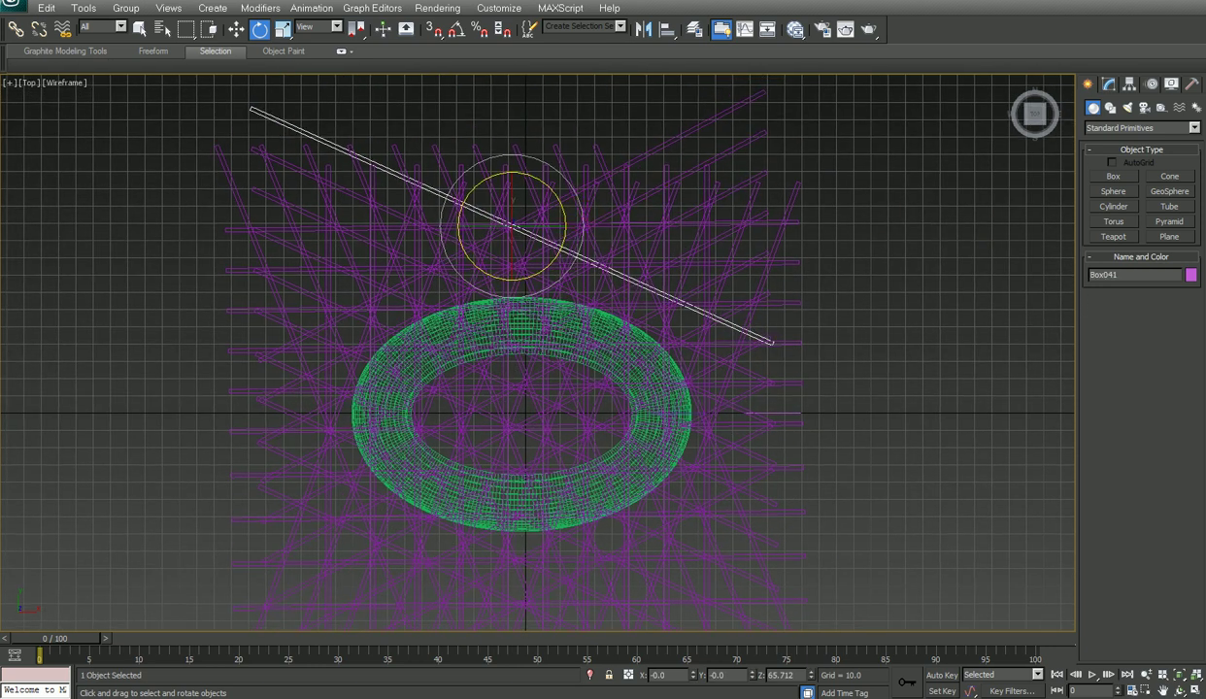
# In Front view, select all 44 boxes and shift them vertically to enclose the bowl.
pyautogui.press('f')
pyautogui.press('q')
pyautogui.moveTo(799, 221); pyautogui.dragTo(224, 277)
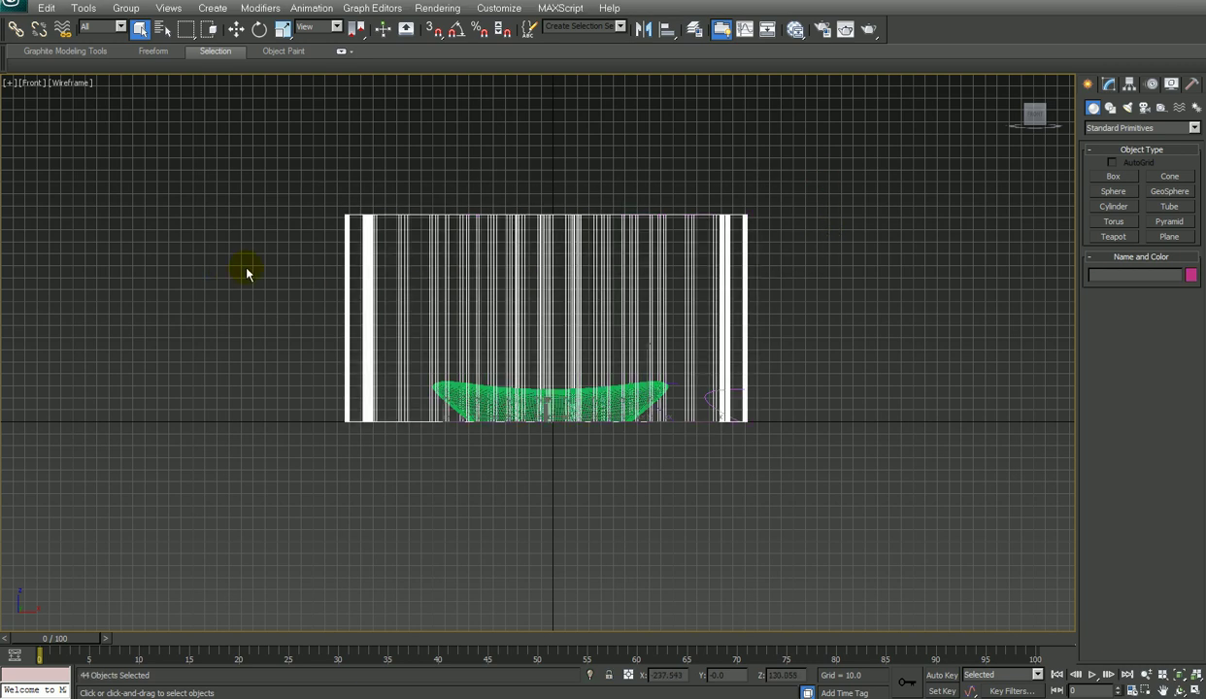
pyautogui.press('w')
pyautogui.moveTo(549, 266); pyautogui.dragTo(549, 343)
pyautogui.press('p')
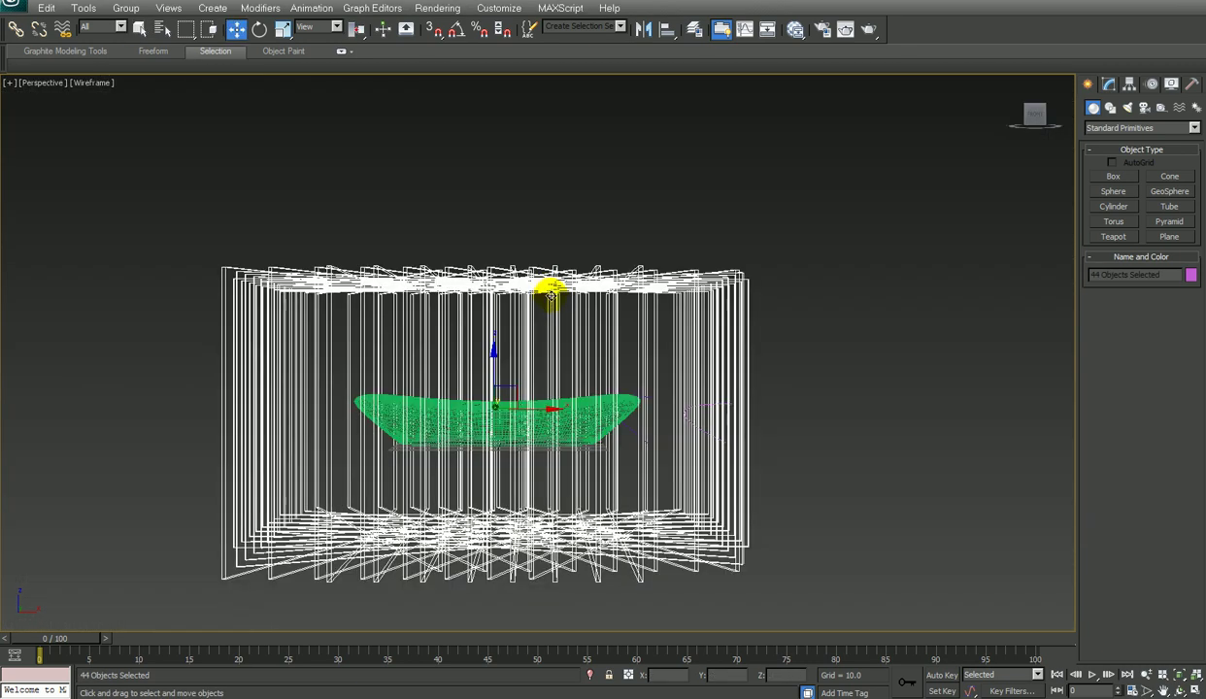
pyautogui.moveTo(550, 294)
pyautogui.keyDown('alt'); pyautogui.mouseDown(button='middle')
pyautogui.moveTo(615, 311)
pyautogui.moveTo(608, 287)
pyautogui.mouseUp(button='middle'); pyautogui.keyUp('alt')
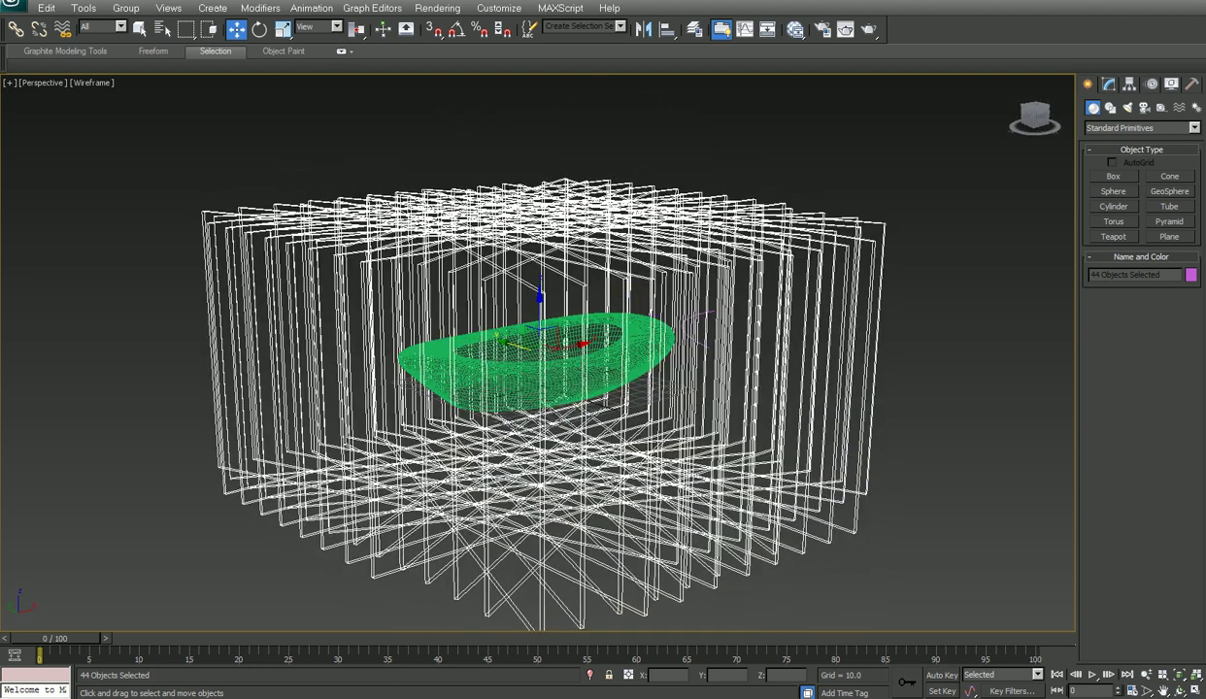
# Select nine box planes and rotate them to a slant across the bowl.
pyautogui.click(783, 283)
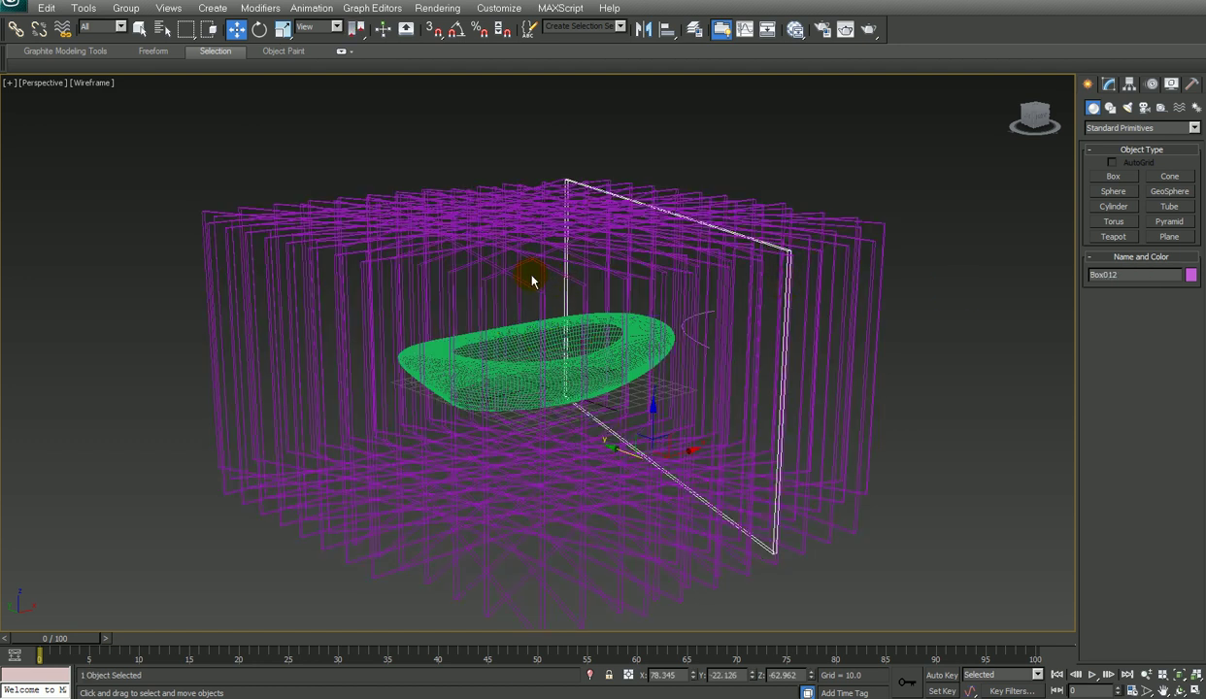
pyautogui.press('q')
pyautogui.keyDown('ctrl'); pyautogui.click(490, 275); pyautogui.keyUp('ctrl')
pyautogui.keyDown('ctrl'); pyautogui.click(444, 270); pyautogui.keyUp('ctrl')
pyautogui.keyDown('ctrl'); pyautogui.click(451, 218); pyautogui.keyUp('ctrl')
pyautogui.keyDown('ctrl'); pyautogui.click(498, 207); pyautogui.keyUp('ctrl')
pyautogui.keyDown('ctrl'); pyautogui.click(389, 233); pyautogui.keyUp('ctrl')
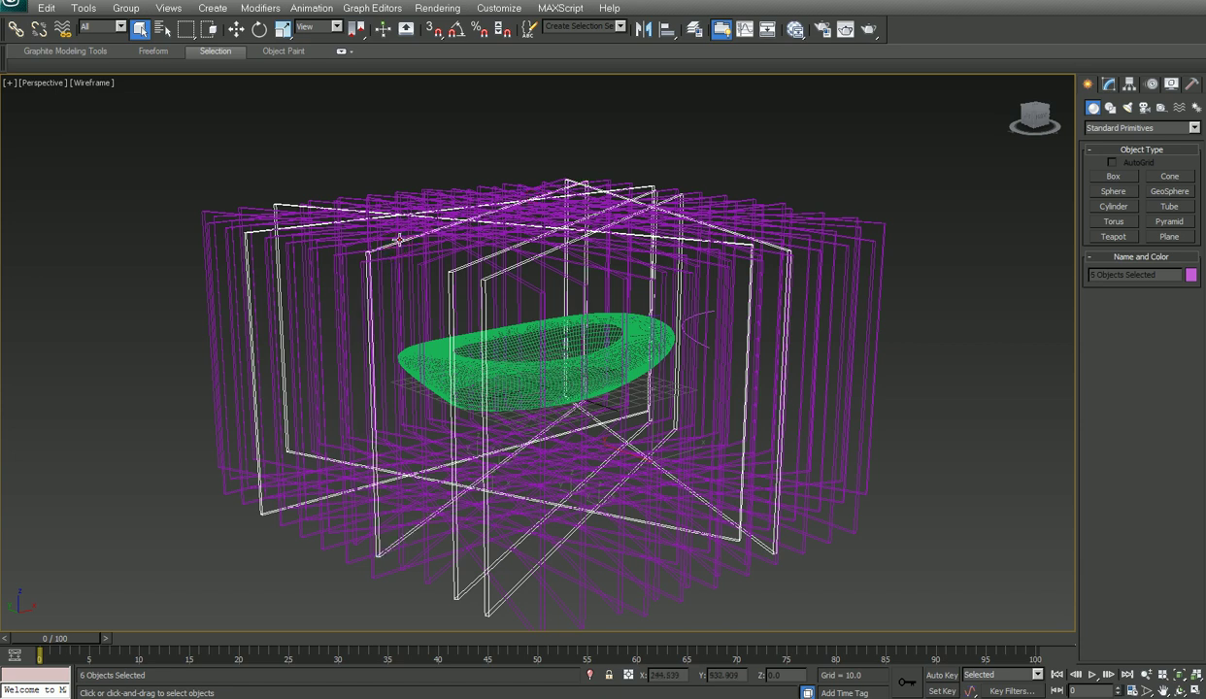
pyautogui.keyDown('ctrl'); pyautogui.click(691, 209); pyautogui.keyUp('ctrl')
pyautogui.keyDown('ctrl'); pyautogui.click(492, 194); pyautogui.keyUp('ctrl')
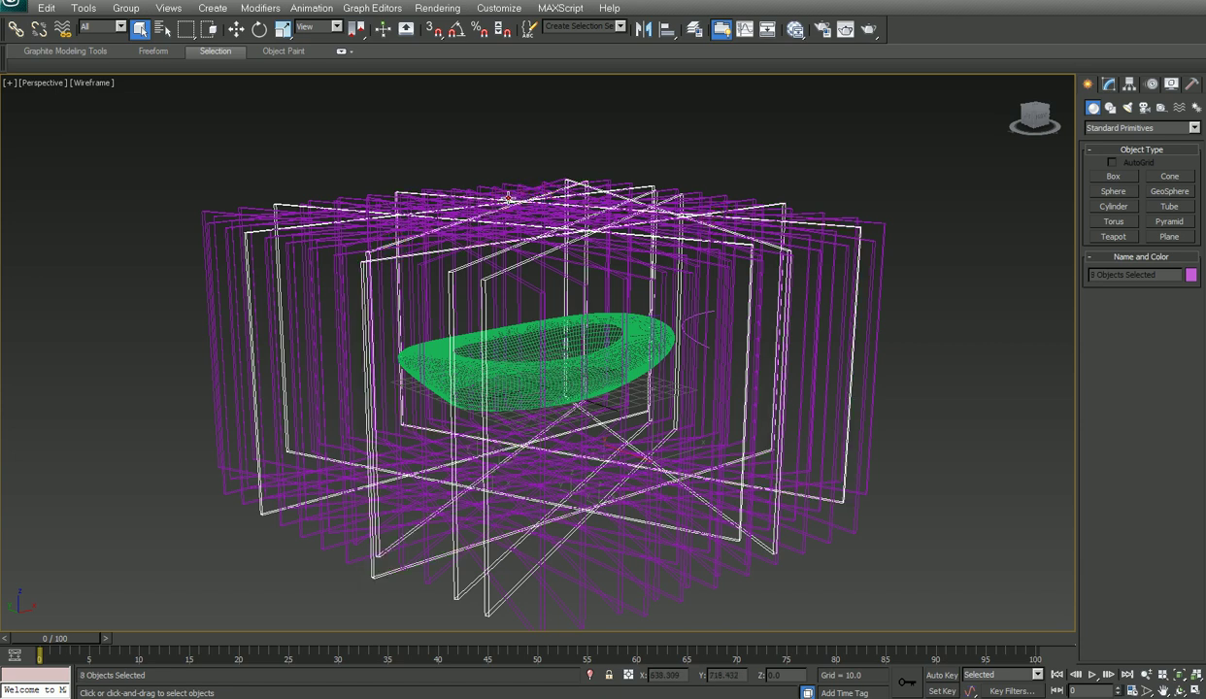
pyautogui.keyDown('ctrl'); pyautogui.click(392, 202); pyautogui.keyUp('ctrl')
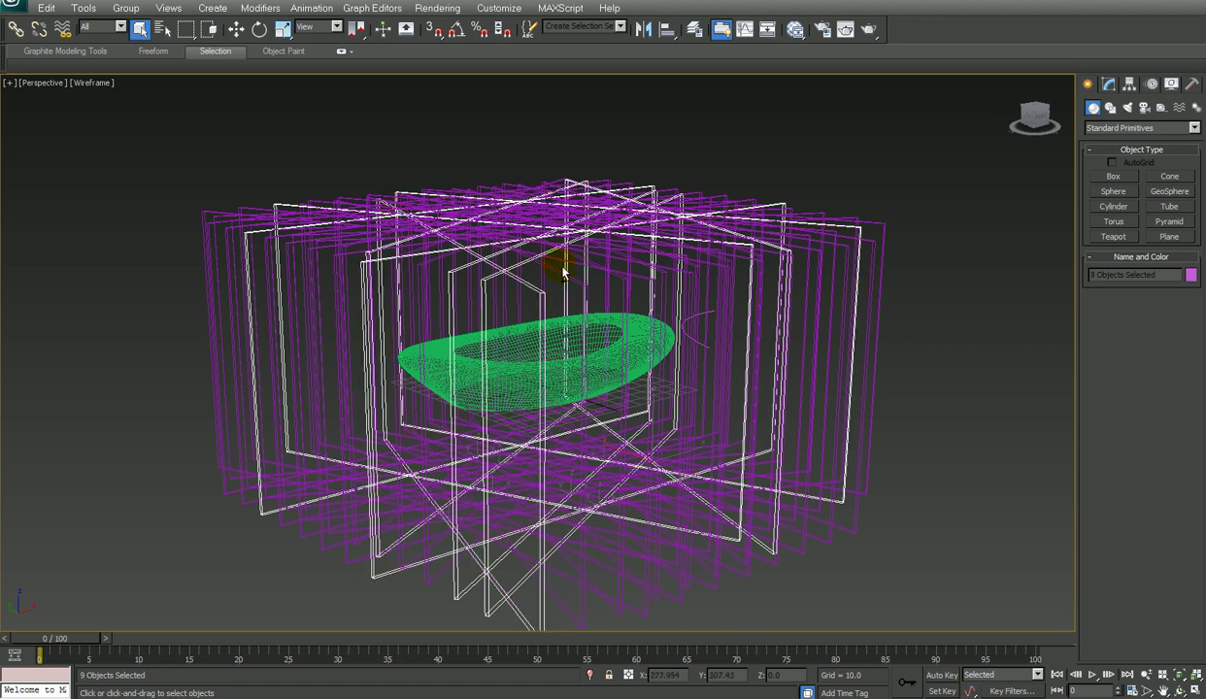
pyautogui.press('e')
pyautogui.moveTo(648, 447)
pyautogui.mouseDown()
pyautogui.moveTo(645, 463)
pyautogui.moveTo(676, 444)
pyautogui.mouseUp()
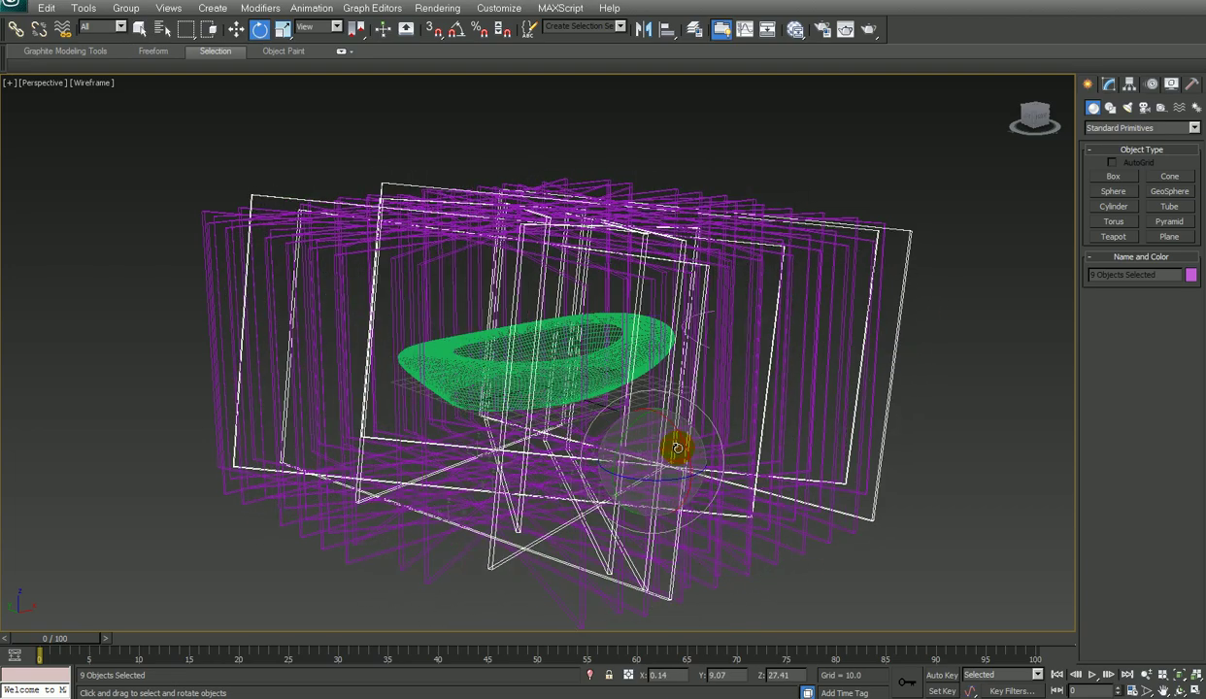
# Select another nine box planes and tilt them at a different angle.
pyautogui.click(402, 291)
pyautogui.keyDown('ctrl'); pyautogui.click(347, 264); pyautogui.keyUp('ctrl')
pyautogui.keyDown('ctrl'); pyautogui.click(417, 216); pyautogui.keyUp('ctrl')
pyautogui.keyDown('ctrl'); pyautogui.click(444, 200); pyautogui.keyUp('ctrl')
pyautogui.keyDown('ctrl'); pyautogui.click(755, 221); pyautogui.keyUp('ctrl')
pyautogui.keyDown('ctrl'); pyautogui.click(813, 242); pyautogui.keyUp('ctrl')
pyautogui.keyDown('ctrl'); pyautogui.click(713, 254); pyautogui.keyUp('ctrl')
pyautogui.keyDown('ctrl'); pyautogui.click(602, 268); pyautogui.keyUp('ctrl')
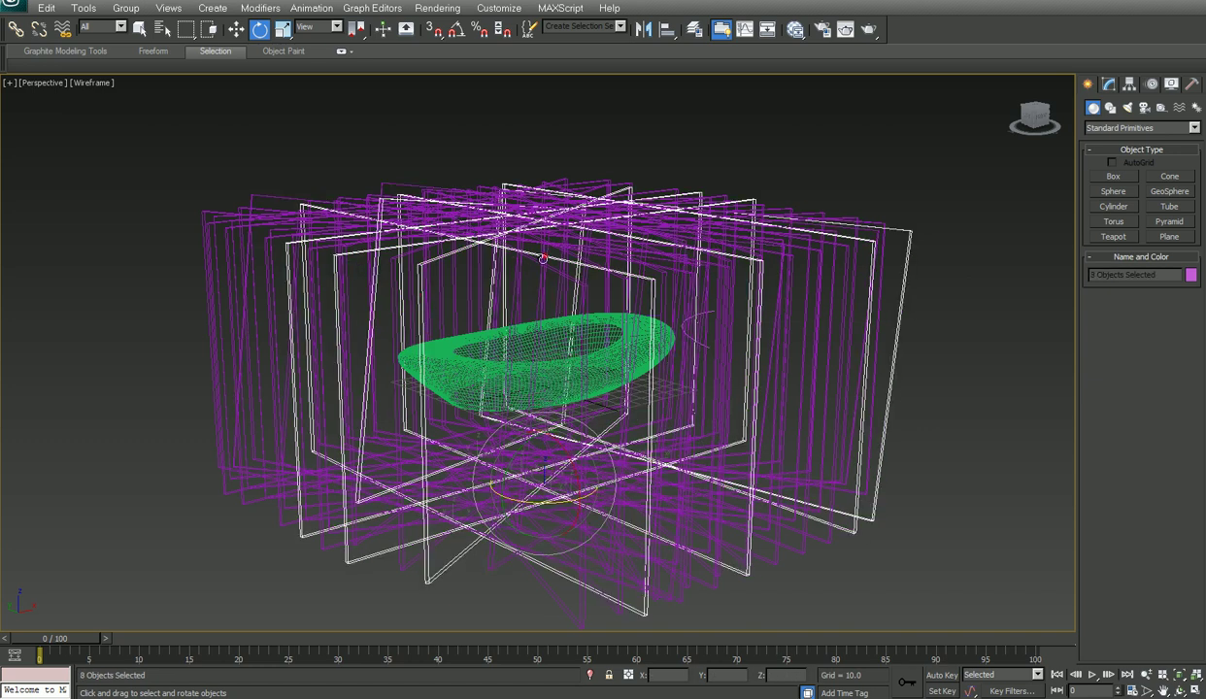
pyautogui.keyDown('ctrl'); pyautogui.click(320, 282); pyautogui.keyUp('ctrl')
pyautogui.moveTo(551, 471)
pyautogui.mouseDown()
pyautogui.moveTo(529, 479)
pyautogui.moveTo(484, 422)
pyautogui.moveTo(443, 409)
pyautogui.moveTo(345, 433)
pyautogui.moveTo(326, 476)
pyautogui.moveTo(333, 461)
pyautogui.moveTo(313, 418)
pyautogui.moveTo(266, 436)
pyautogui.moveTo(247, 427)
pyautogui.mouseUp()
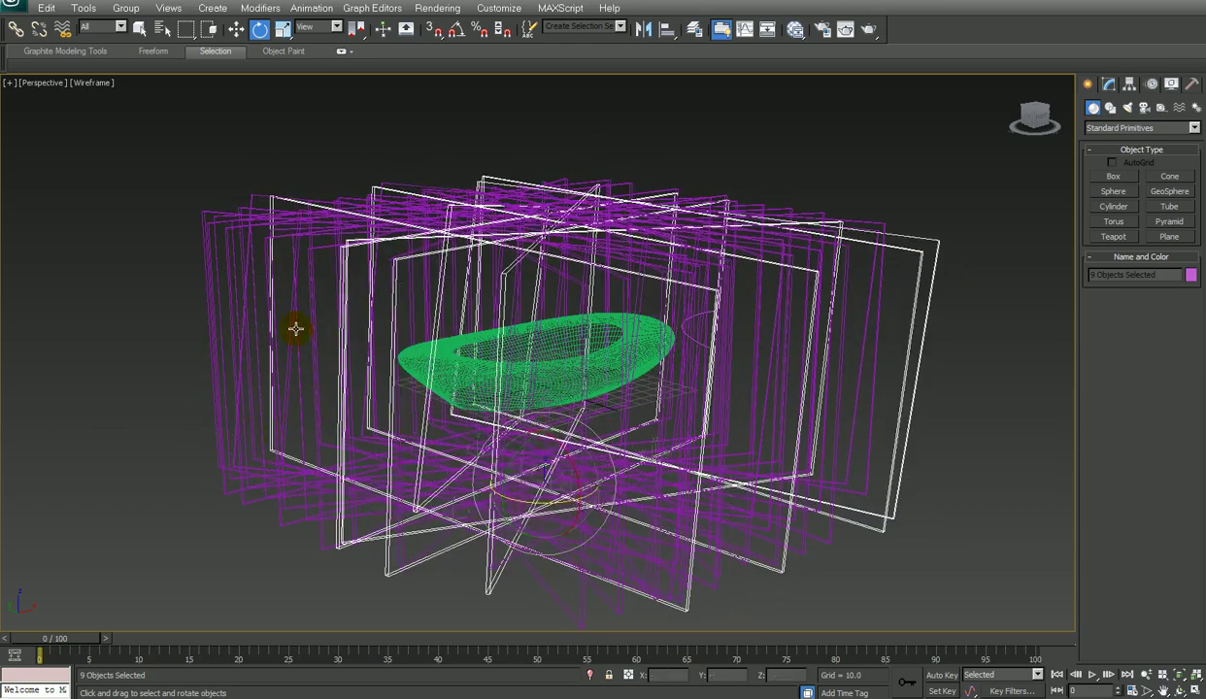
# Select twelve planes and rotate them together to a new angle around the bowl.
pyautogui.moveTo(444, 242)
pyautogui.keyDown('alt'); pyautogui.mouseDown(button='middle')
pyautogui.moveTo(444, 287)
pyautogui.moveTo(439, 226)
pyautogui.mouseUp(button='middle'); pyautogui.keyUp('alt')
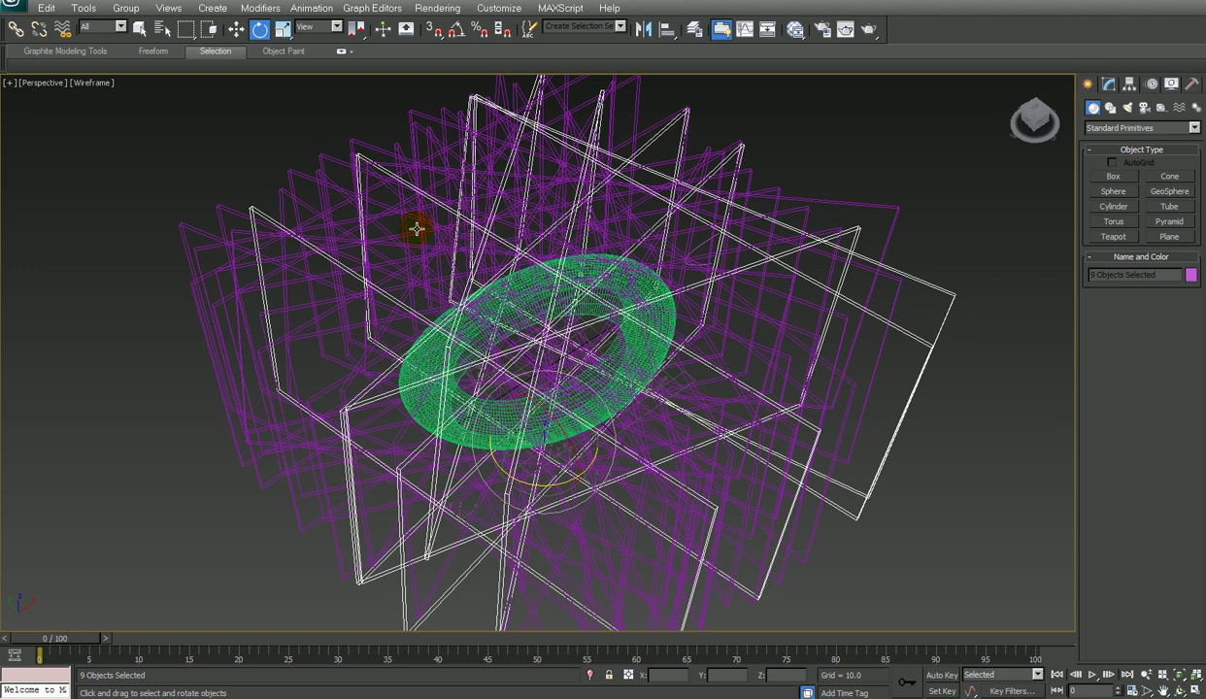
pyautogui.click(415, 233)
pyautogui.keyDown('ctrl'); pyautogui.click(546, 191); pyautogui.keyUp('ctrl')
pyautogui.keyDown('ctrl'); pyautogui.click(557, 160); pyautogui.keyUp('ctrl')
pyautogui.keyDown('ctrl'); pyautogui.click(571, 163); pyautogui.keyUp('ctrl')
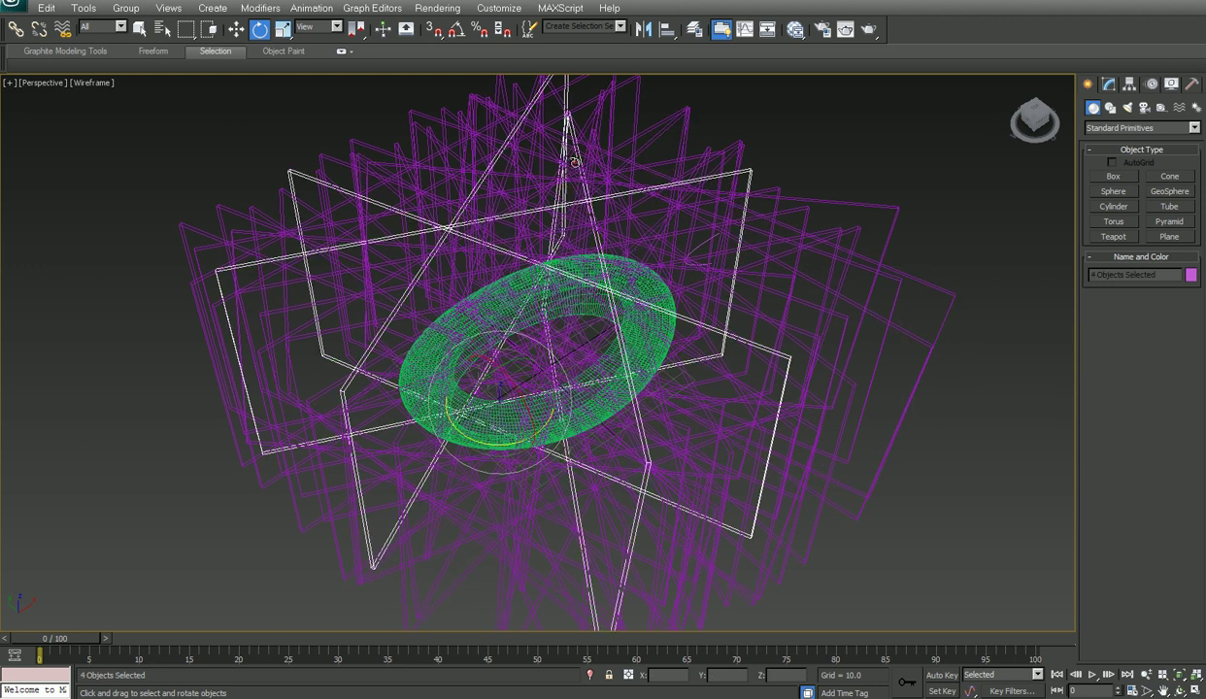
pyautogui.keyDown('ctrl'); pyautogui.click(795, 276); pyautogui.keyUp('ctrl')
pyautogui.keyDown('ctrl'); pyautogui.click(496, 490); pyautogui.keyUp('ctrl')
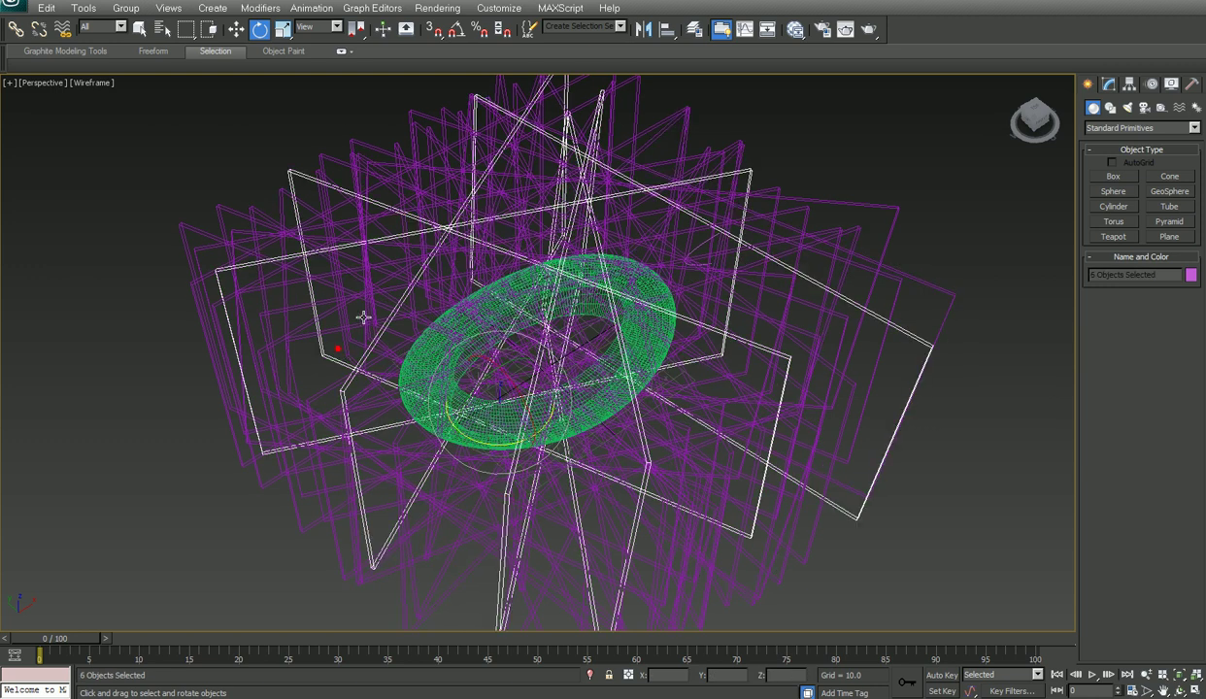
pyautogui.keyDown('ctrl'); pyautogui.click(384, 261); pyautogui.keyUp('ctrl')
pyautogui.keyDown('ctrl'); pyautogui.click(376, 255); pyautogui.keyUp('ctrl')
pyautogui.keyDown('ctrl'); pyautogui.click(396, 221); pyautogui.keyUp('ctrl')
pyautogui.keyDown('ctrl'); pyautogui.click(439, 194); pyautogui.keyUp('ctrl')
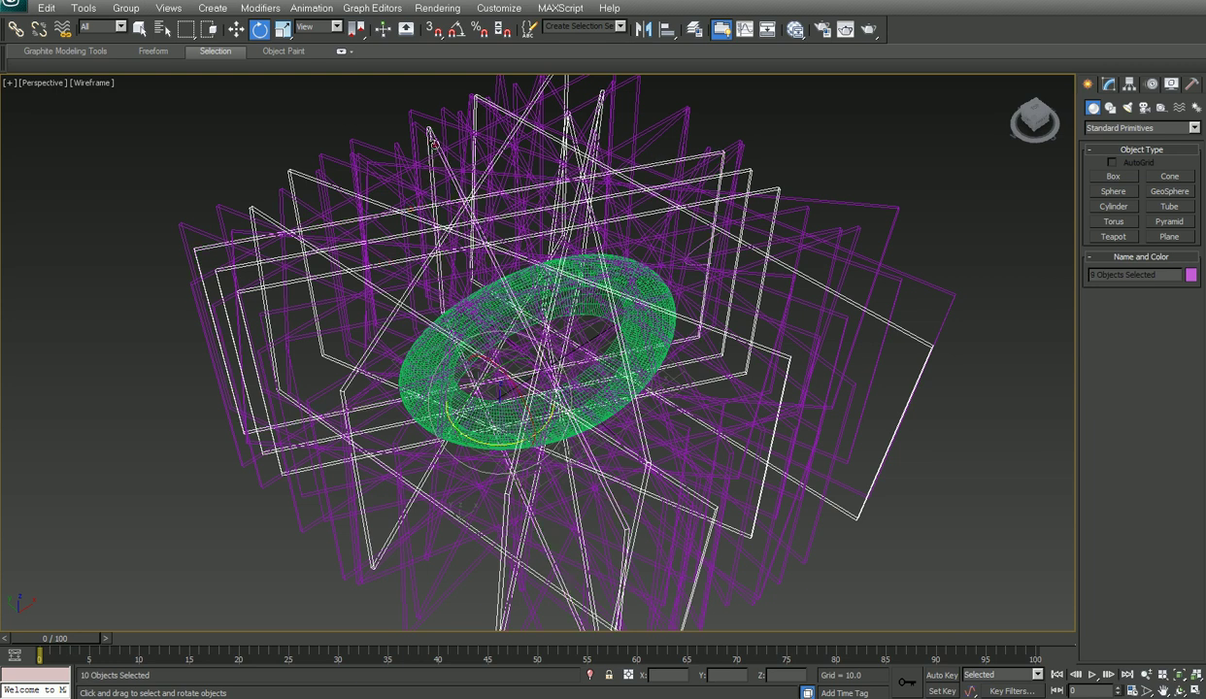
pyautogui.keyDown('ctrl'); pyautogui.click(642, 328); pyautogui.keyUp('ctrl')
pyautogui.keyDown('ctrl'); pyautogui.click(403, 330); pyautogui.keyUp('ctrl')
pyautogui.moveTo(493, 407); pyautogui.dragTo(802, 331)
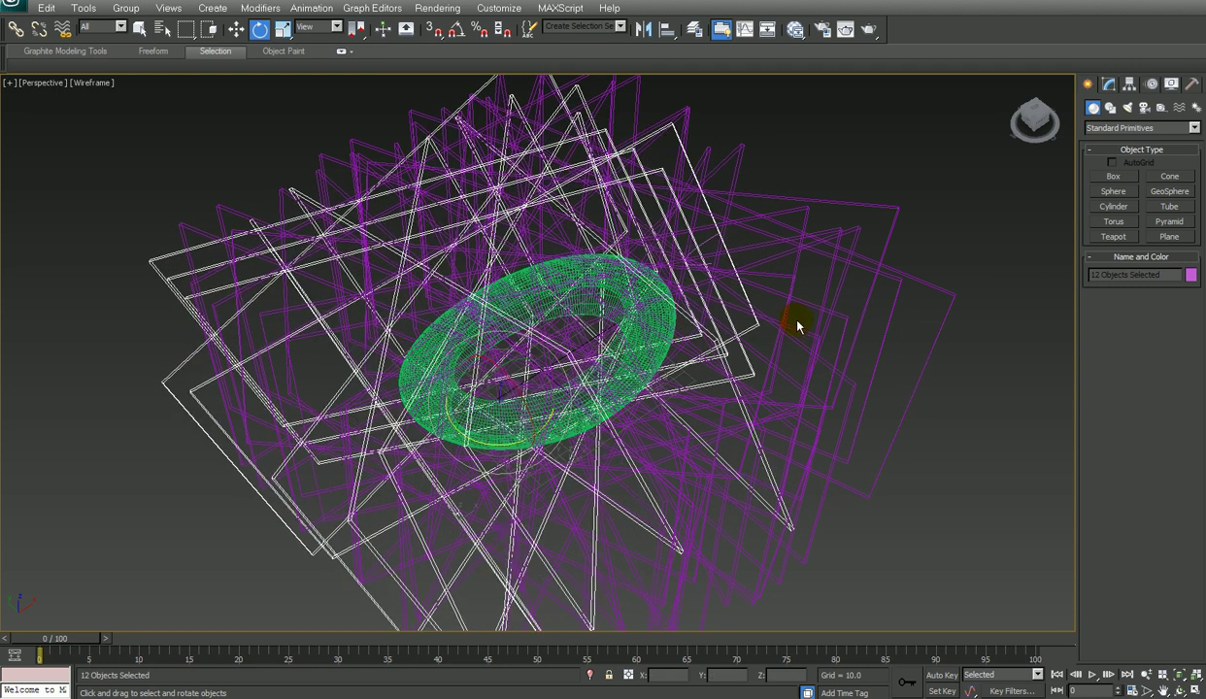
# Select nine more planes and rotate them to another angle.
pyautogui.click(750, 261)
pyautogui.keyDown('ctrl'); pyautogui.click(751, 237); pyautogui.keyUp('ctrl')
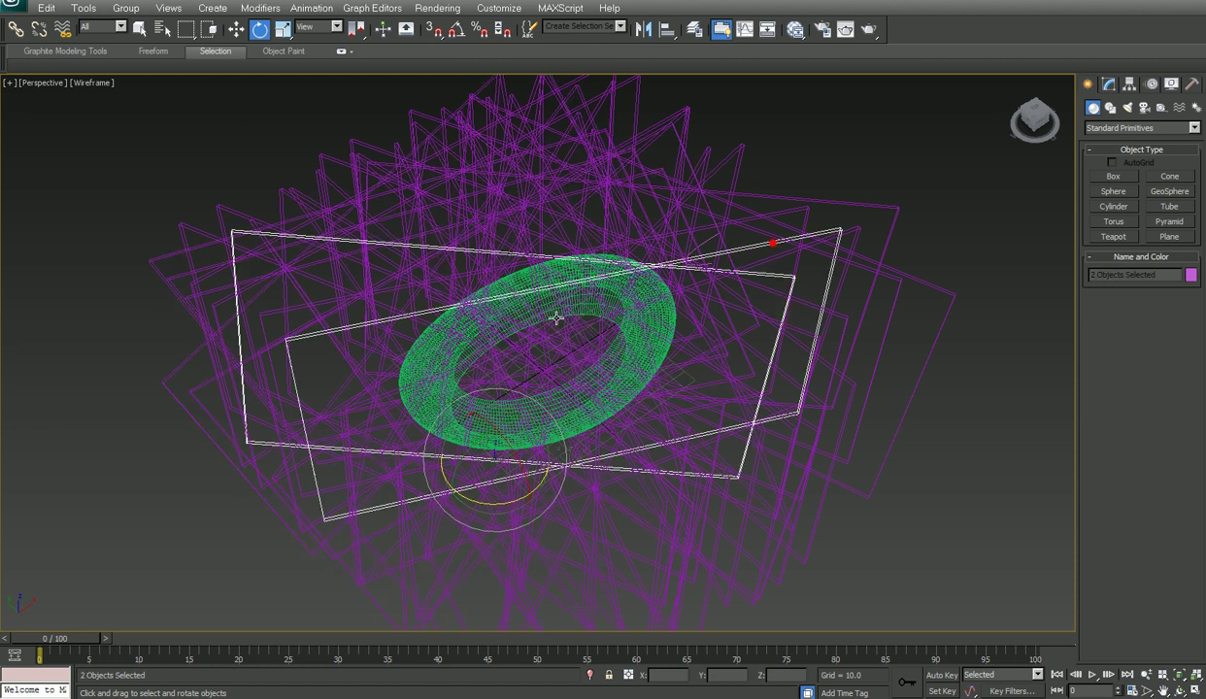
pyautogui.keyDown('ctrl'); pyautogui.click(260, 277); pyautogui.keyUp('ctrl')
pyautogui.keyDown('ctrl'); pyautogui.click(312, 272); pyautogui.keyUp('ctrl')
pyautogui.keyDown('ctrl'); pyautogui.click(385, 199); pyautogui.keyUp('ctrl')
pyautogui.keyDown('ctrl'); pyautogui.click(519, 185); pyautogui.keyUp('ctrl')
pyautogui.keyDown('ctrl'); pyautogui.click(524, 167); pyautogui.keyUp('ctrl')
pyautogui.keyDown('ctrl'); pyautogui.click(733, 208); pyautogui.keyUp('ctrl')
pyautogui.keyDown('ctrl'); pyautogui.click(588, 432); pyautogui.keyUp('ctrl')
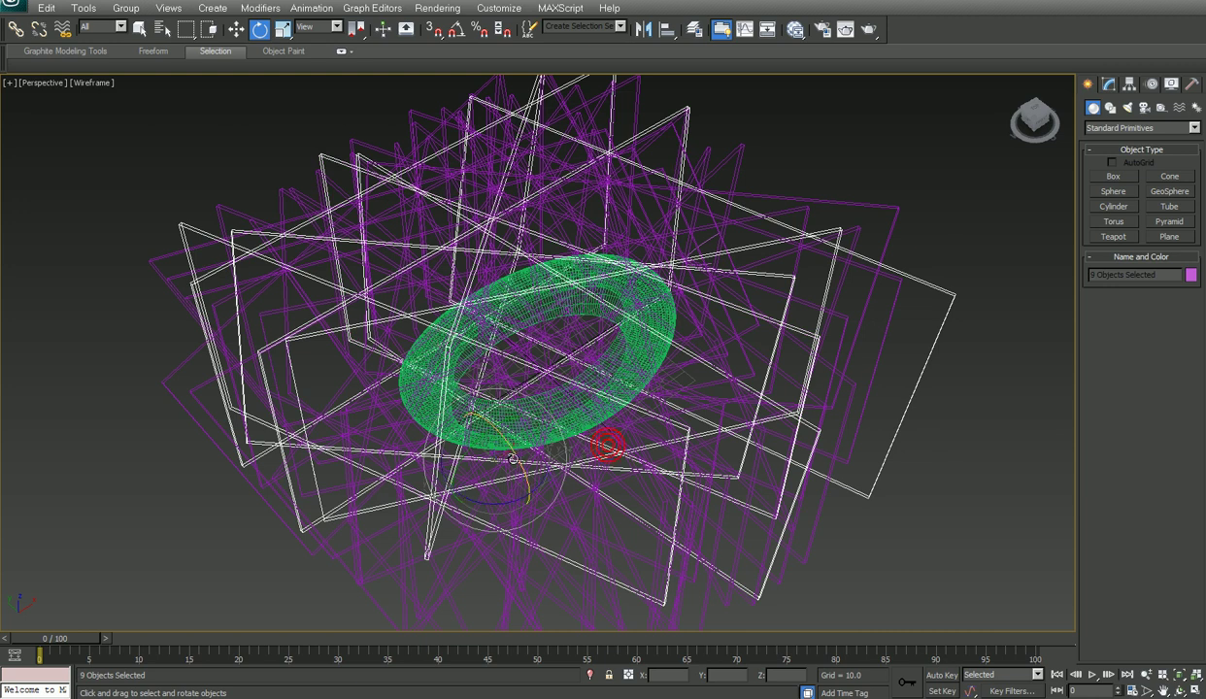
pyautogui.moveTo(499, 460)
pyautogui.mouseDown()
pyautogui.moveTo(511, 473)
pyautogui.moveTo(497, 481)
pyautogui.mouseUp()
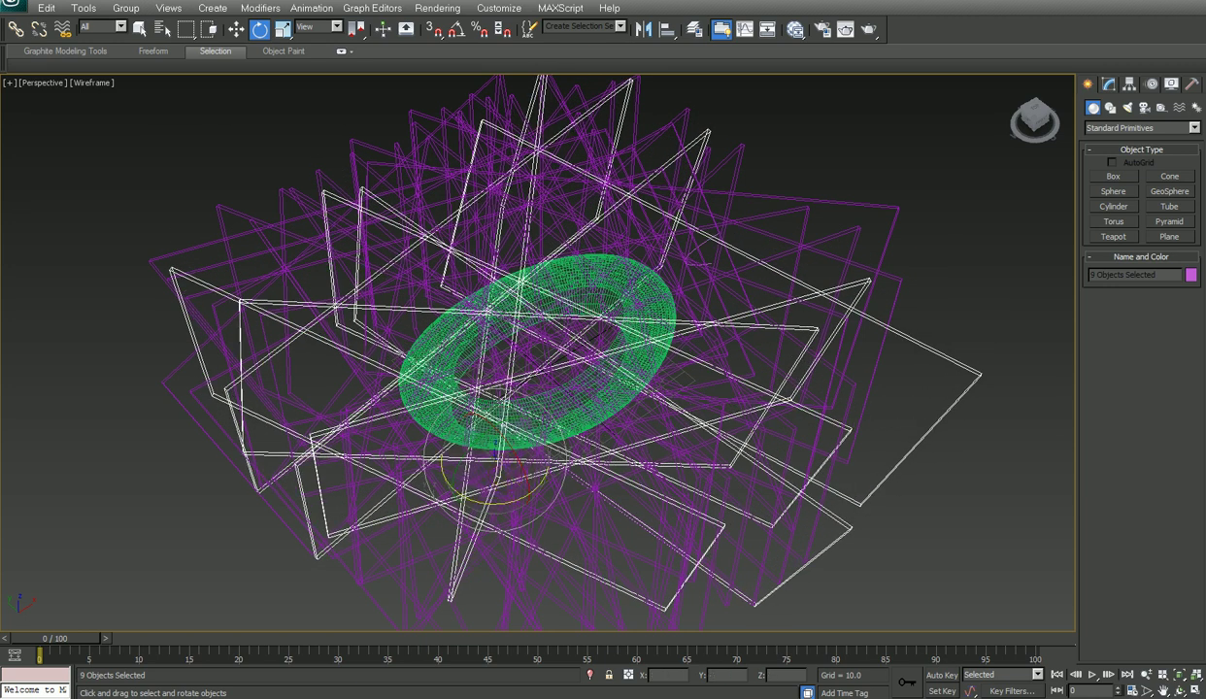
# Zoom in on the bowl and select Loft001 and Box009.
pyautogui.keyDown('alt'); pyautogui.moveTo(497, 481); pyautogui.dragTo(893, 315, button='middle'); pyautogui.keyUp('alt')
pyautogui.scroll(3, 624, 336)
pyautogui.scroll(2, 601, 338)
pyautogui.click(601, 337)
pyautogui.click(1107, 85)
pyautogui.click(1088, 85)
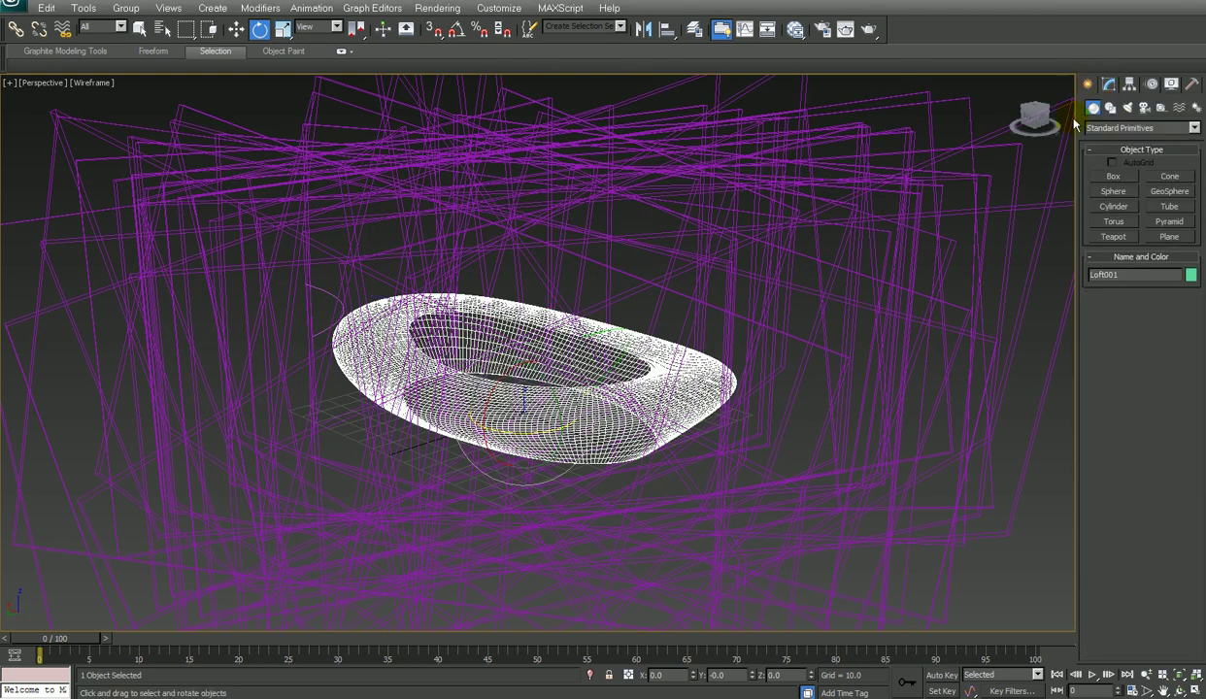
pyautogui.moveTo(918, 233); pyautogui.dragTo(852, 269, button='middle')
pyautogui.click(932, 151)
pyautogui.keyDown('alt'); pyautogui.moveTo(930, 148); pyautogui.dragTo(954, 228, button='middle'); pyautogui.keyUp('alt')
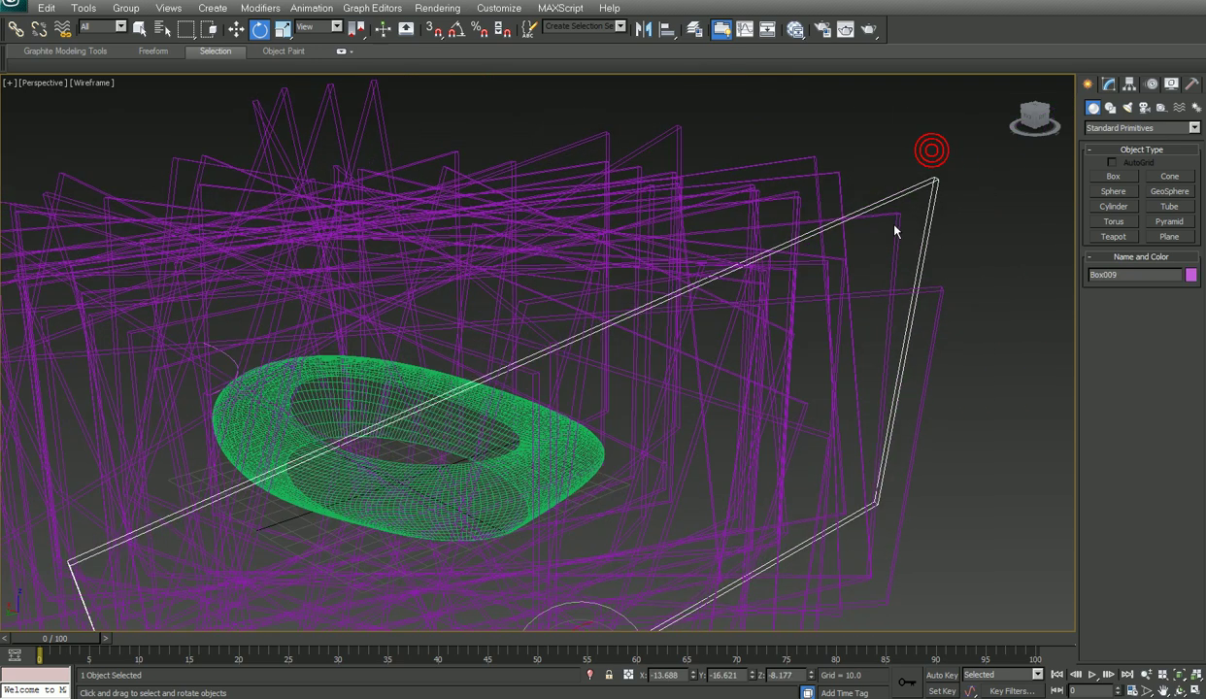
pyautogui.click(1104, 85)
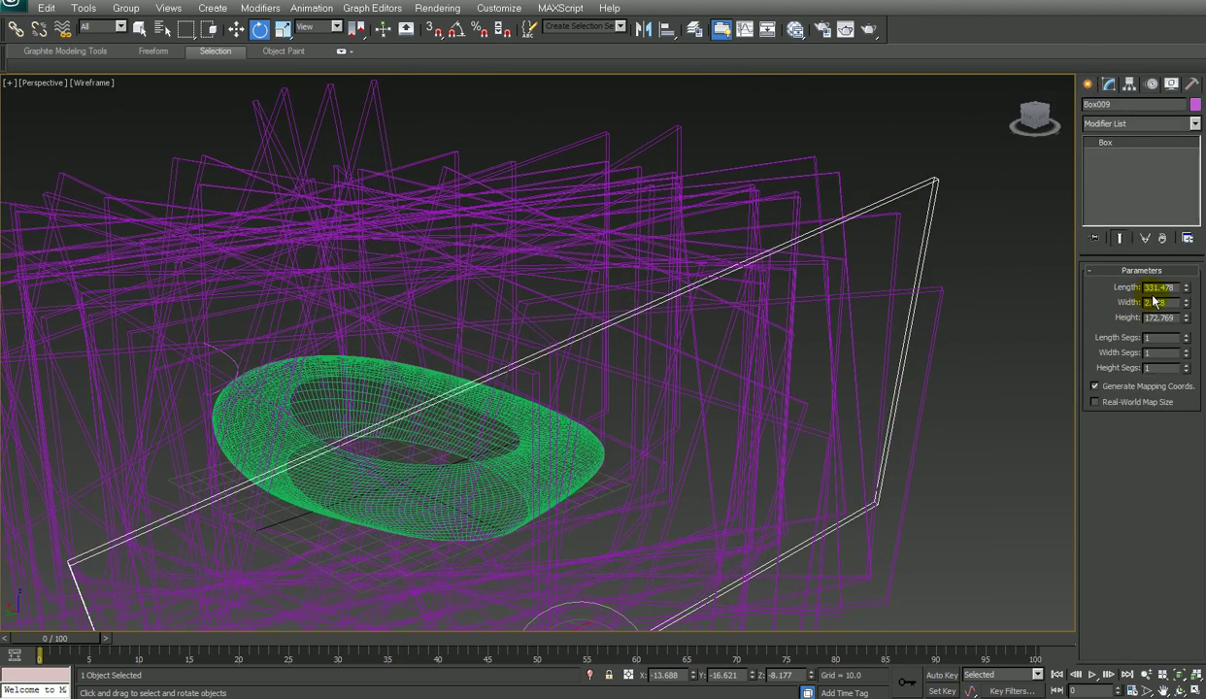
pyautogui.scroll(-4, 969, 313)
pyautogui.scroll(-2, 961, 297)
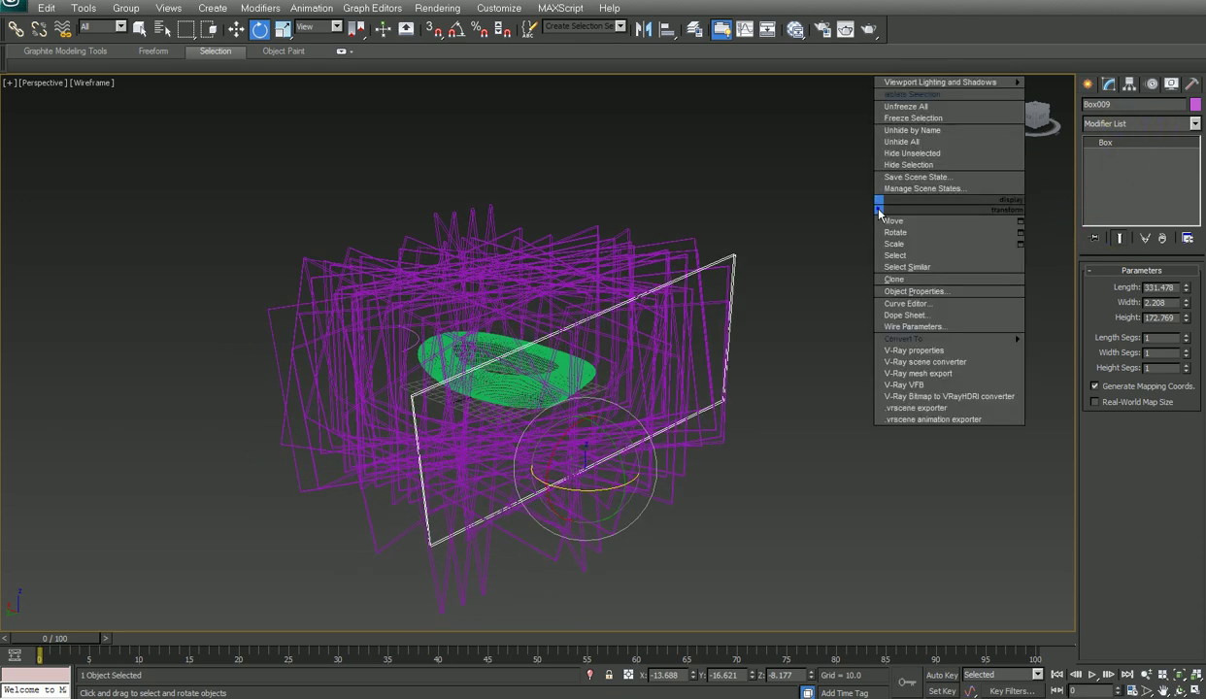
pyautogui.rightClick(855, 206)
pyautogui.moveTo(946, 338)
pyautogui.click(1058, 349)
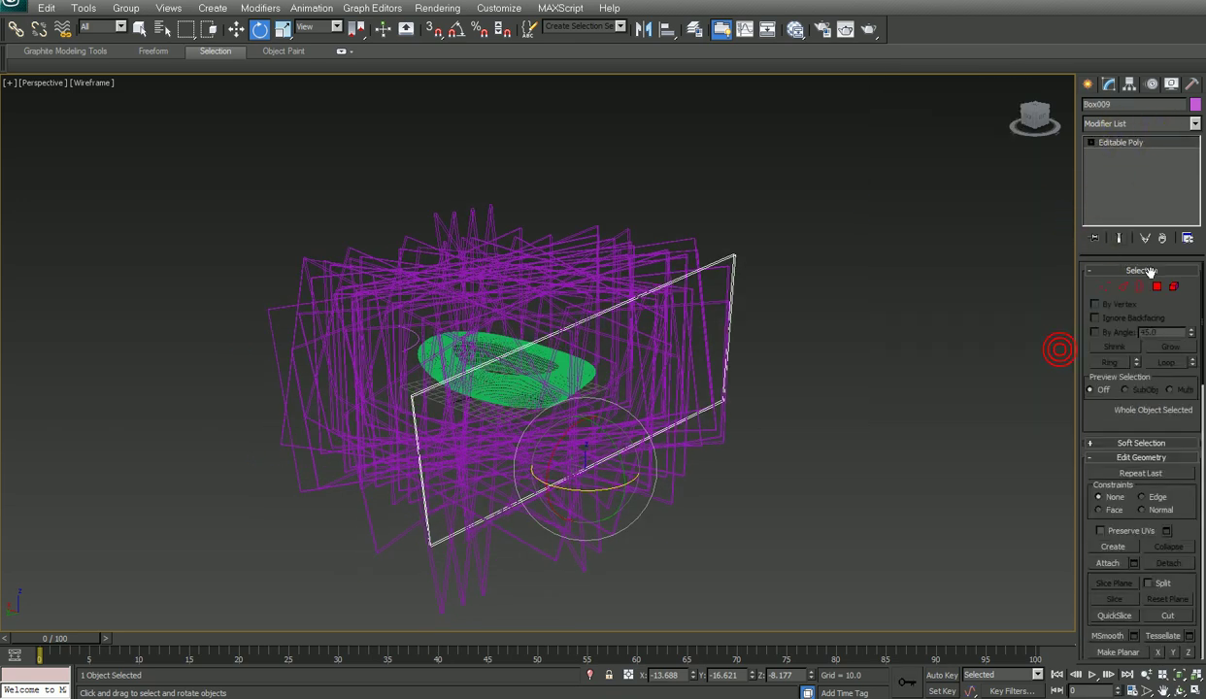
pyautogui.click(1116, 563)
pyautogui.click(626, 264)
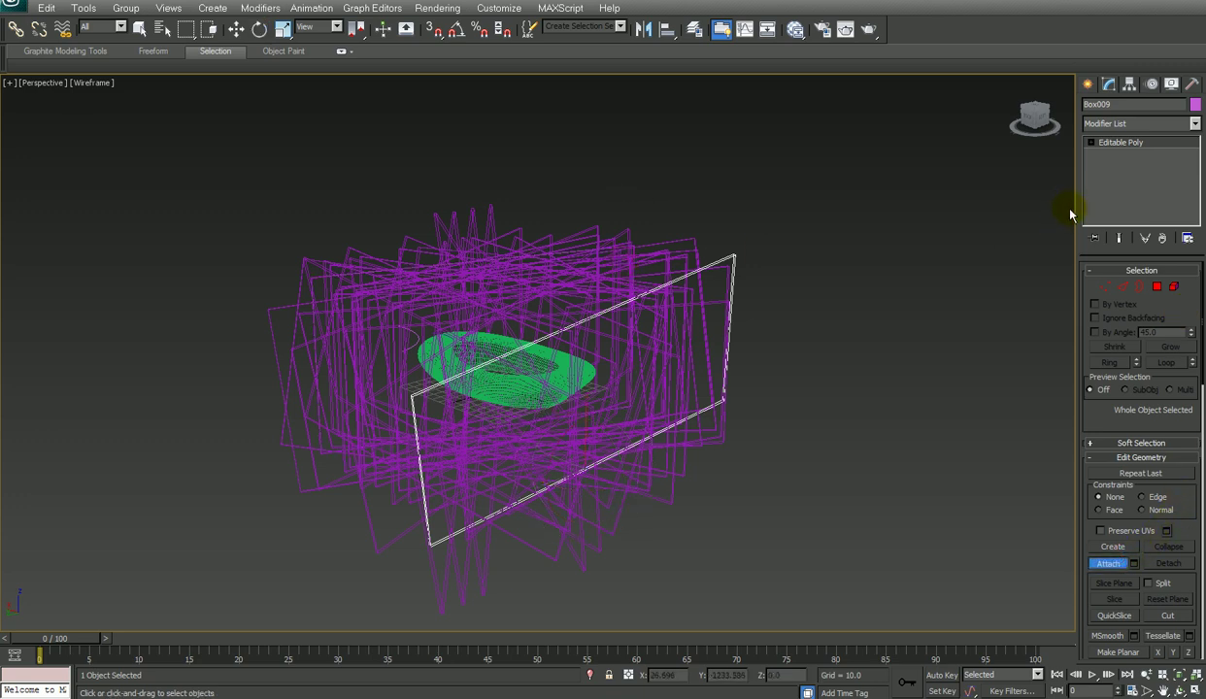
pyautogui.hotkey('ctrl', 'z')
pyautogui.press('e')
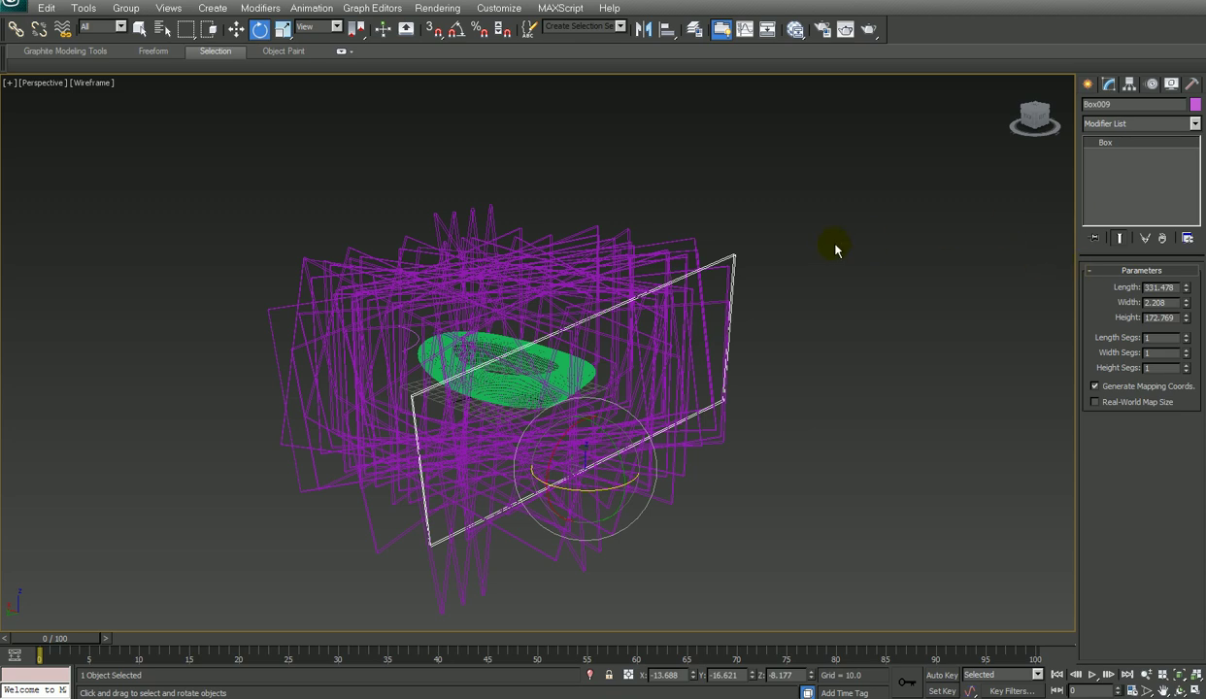
pyautogui.click(832, 254)
pyautogui.click(734, 255)
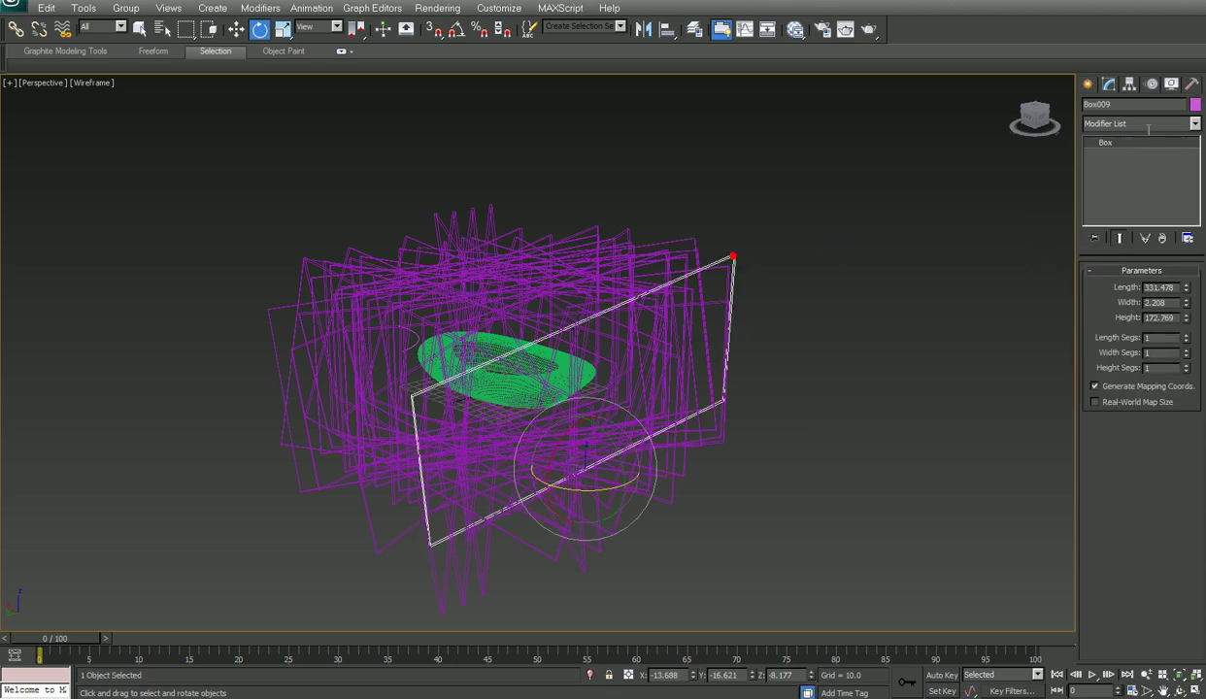
pyautogui.click(1088, 84)
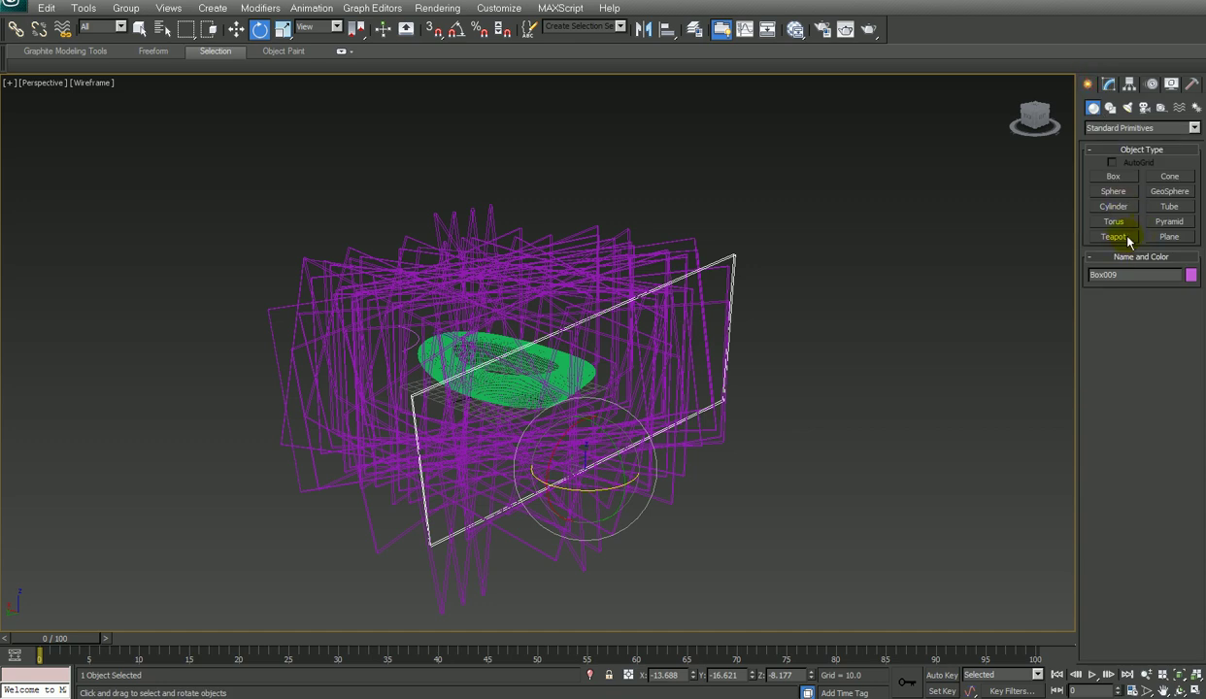
# Make Box009 a ProBoolean compound object and start picking operands.
pyautogui.click(1088, 131)
pyautogui.click(1116, 160)
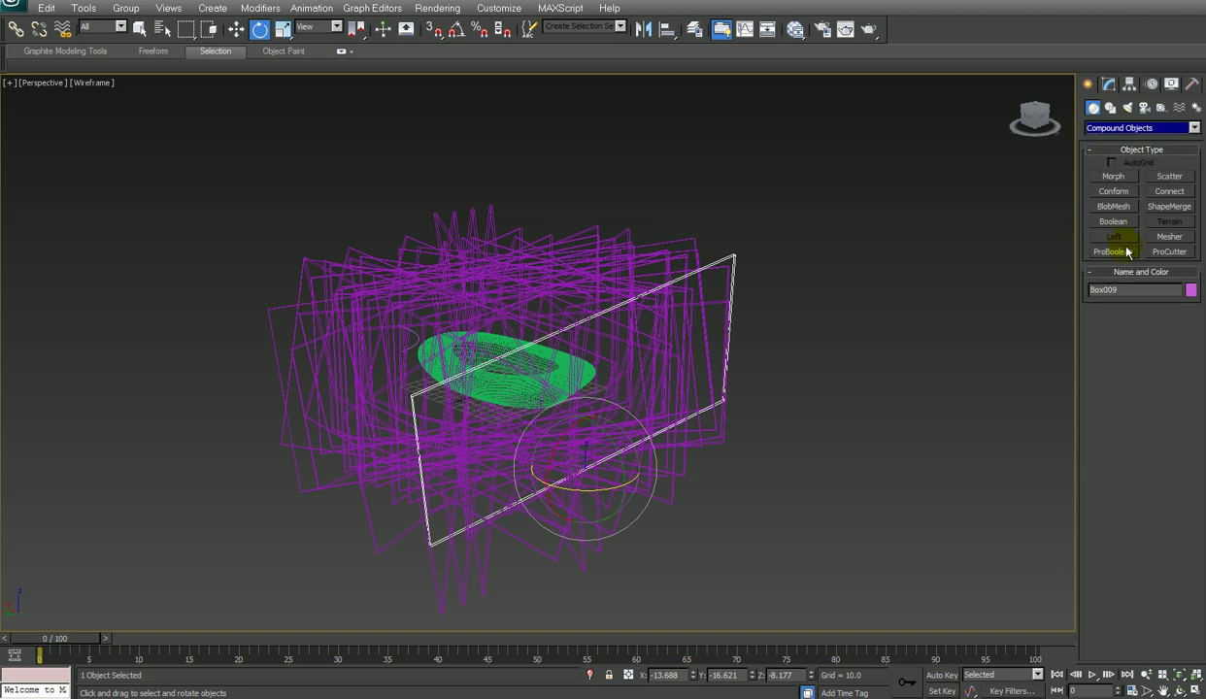
pyautogui.click(1114, 252)
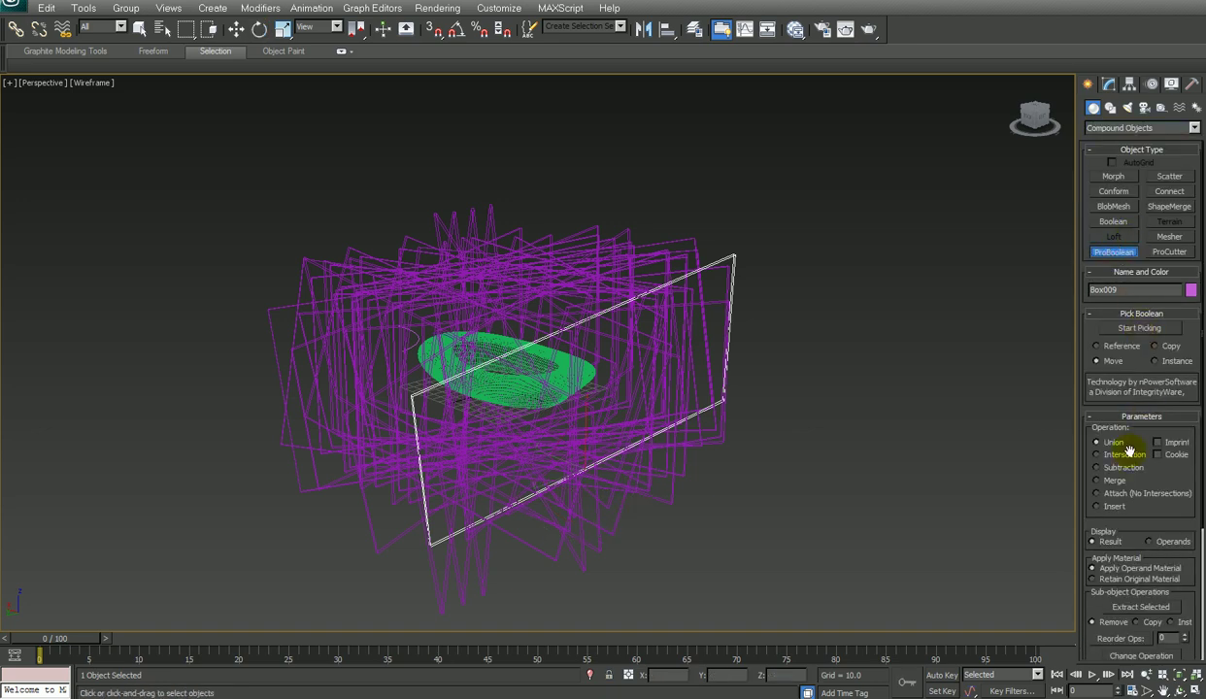
pyautogui.click(1140, 328)
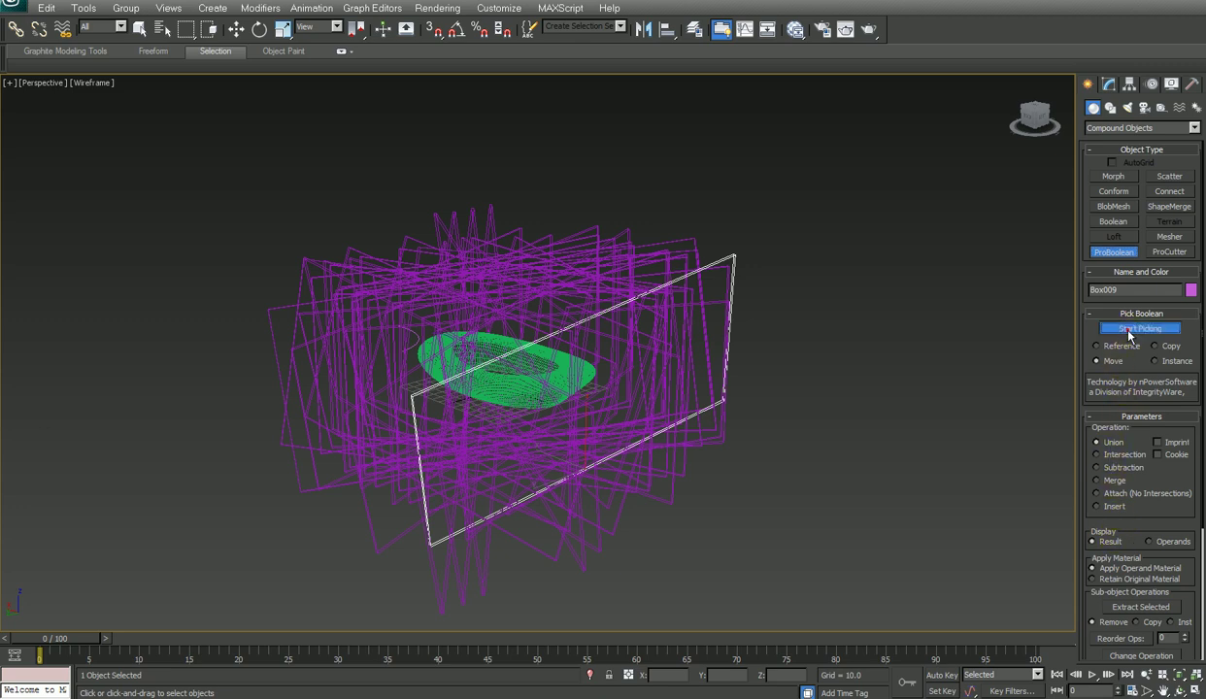
# Add ten central magenta boxes to the Box009 cutter.
pyautogui.click(667, 279)
pyautogui.click(670, 269)
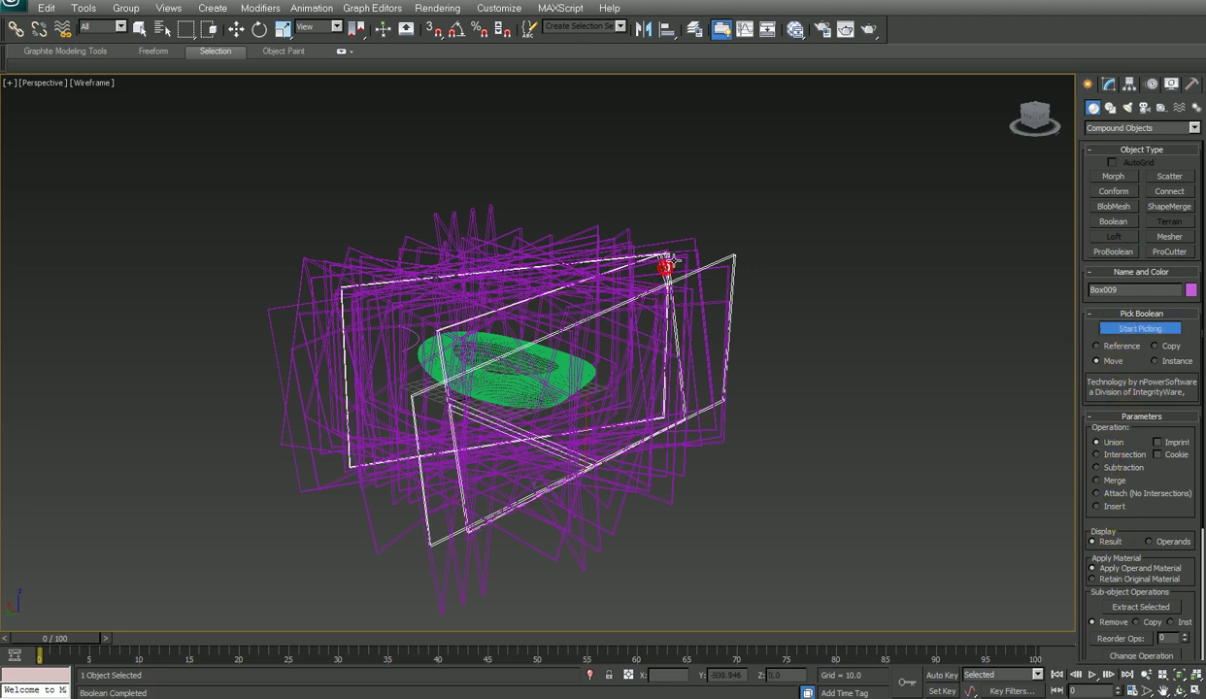
pyautogui.click(673, 262)
pyautogui.click(677, 256)
pyautogui.click(682, 241)
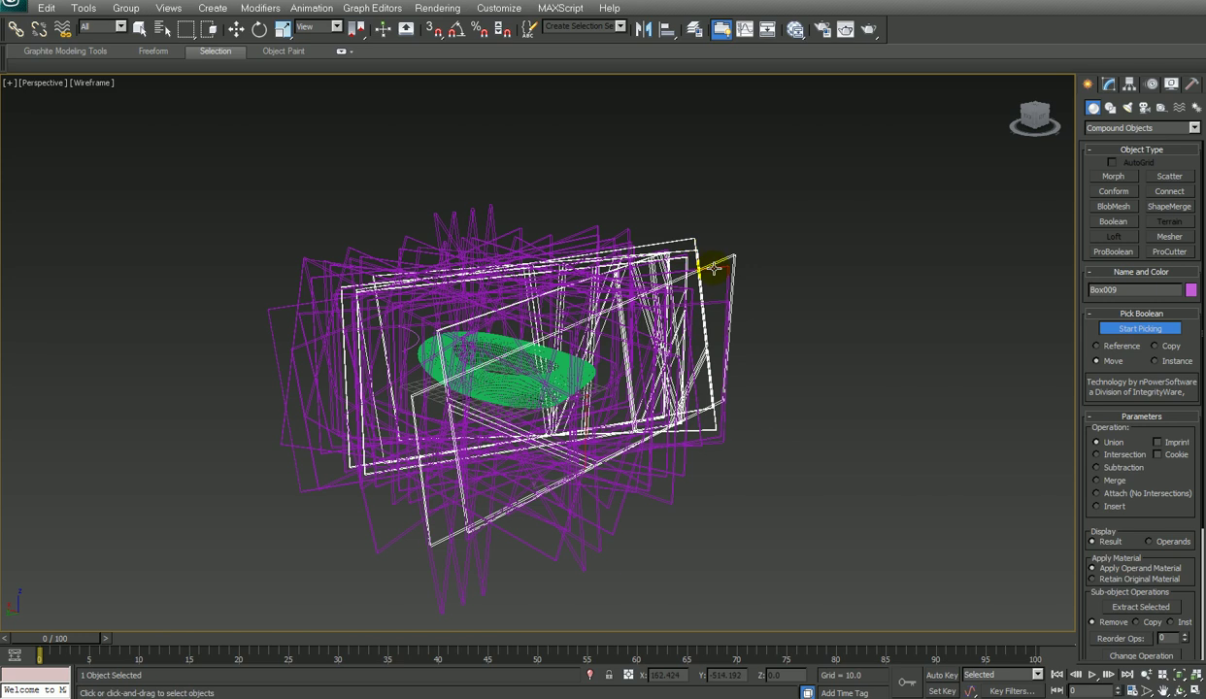
pyautogui.click(695, 260)
pyautogui.click(697, 291)
pyautogui.click(684, 284)
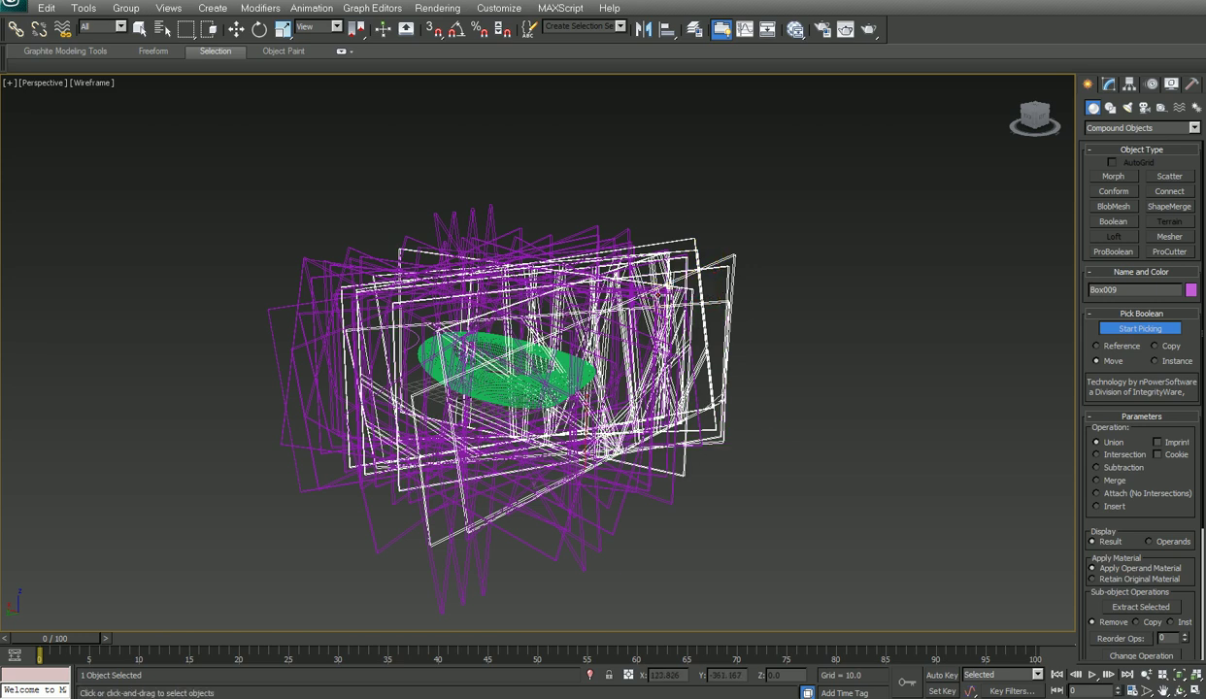
pyautogui.click(670, 281)
pyautogui.click(632, 290)
# Add the upper-left, left and last tall boxes to complete the cutter.
pyautogui.click(610, 282)
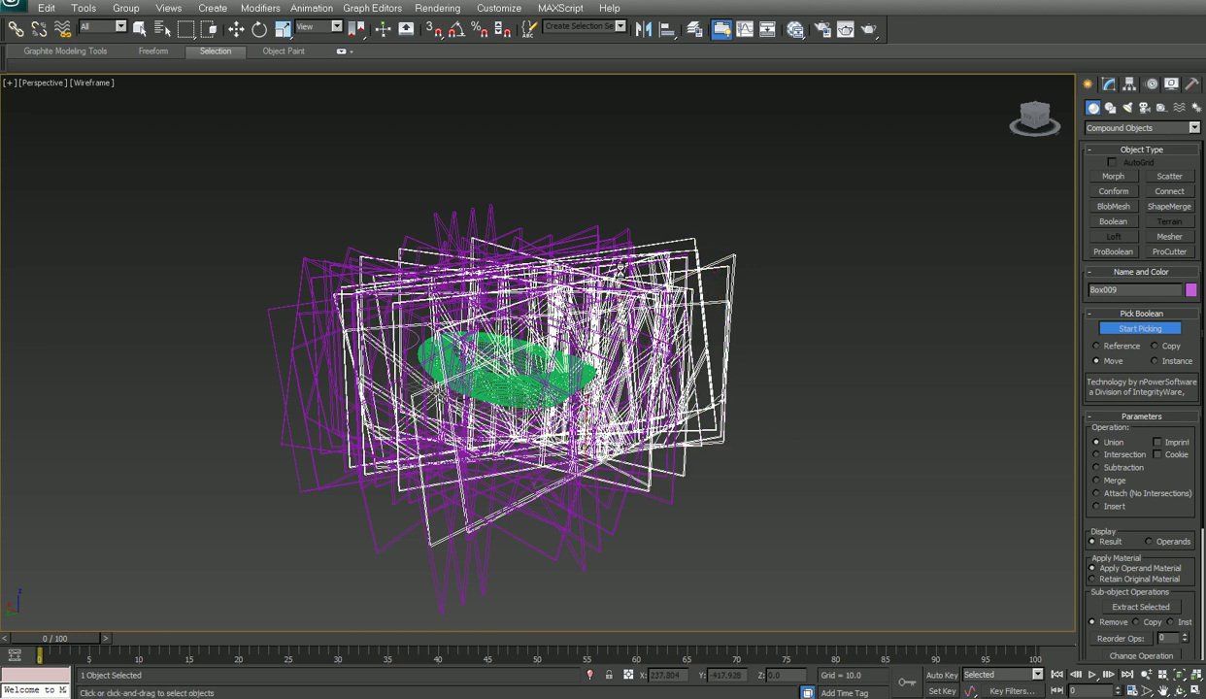
pyautogui.click(602, 258)
pyautogui.click(617, 239)
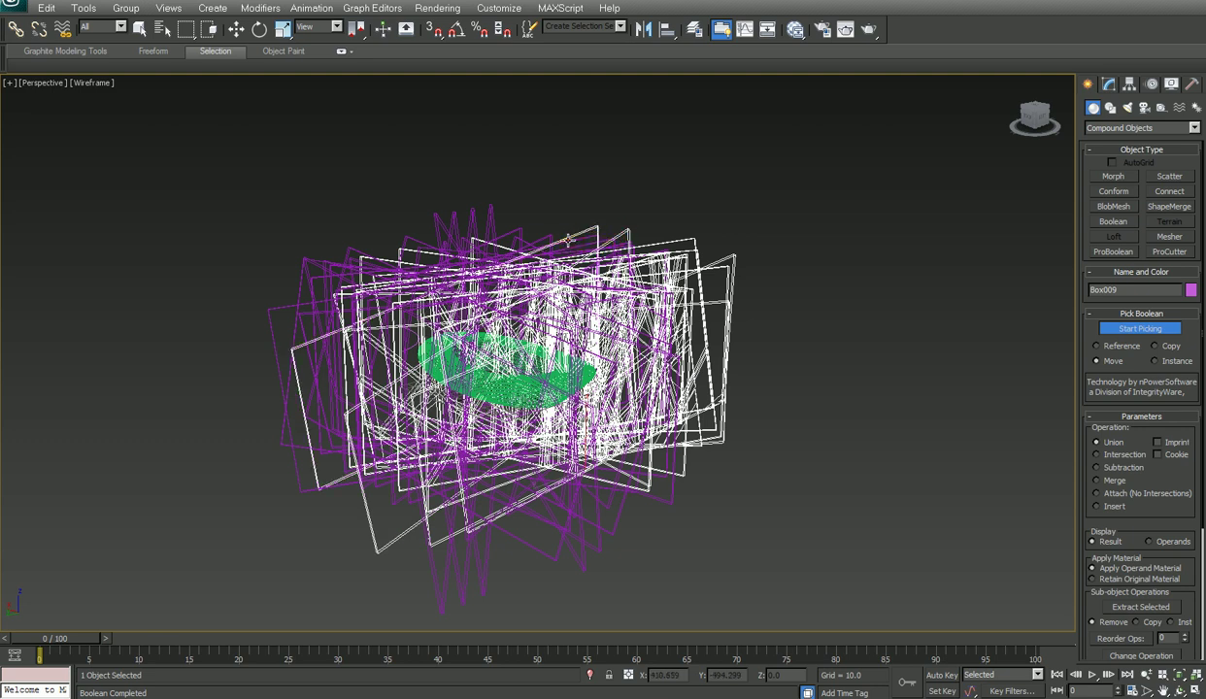
pyautogui.click(554, 235)
pyautogui.click(511, 246)
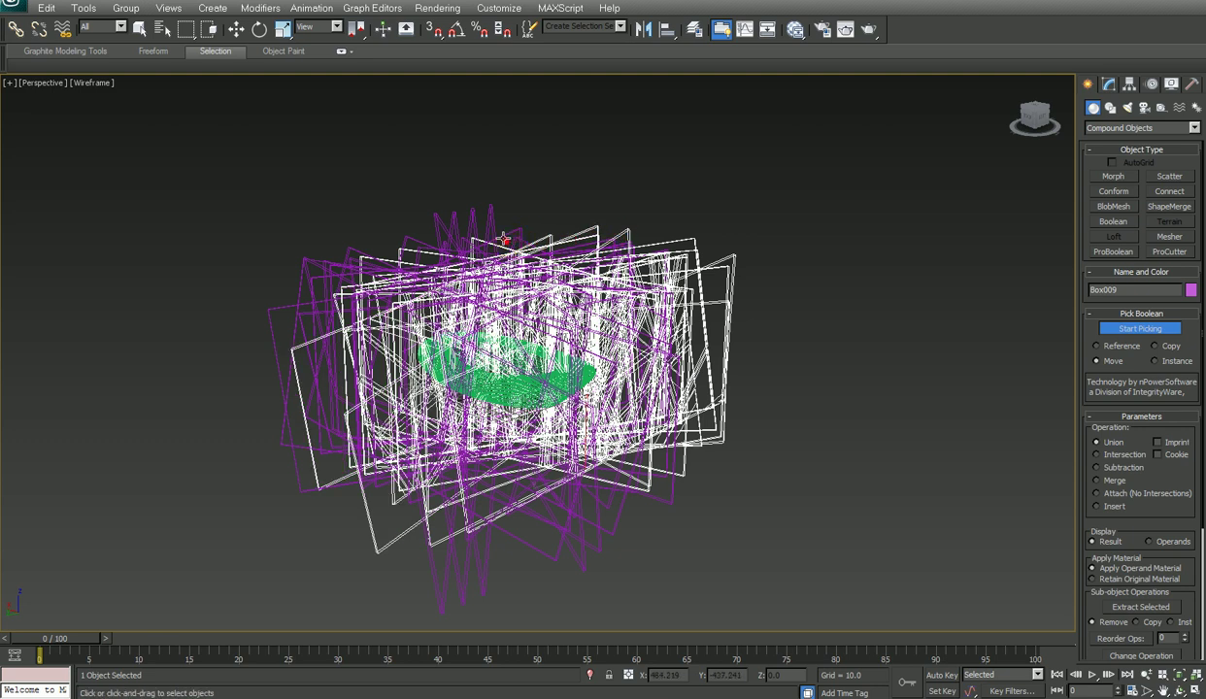
pyautogui.click(484, 230)
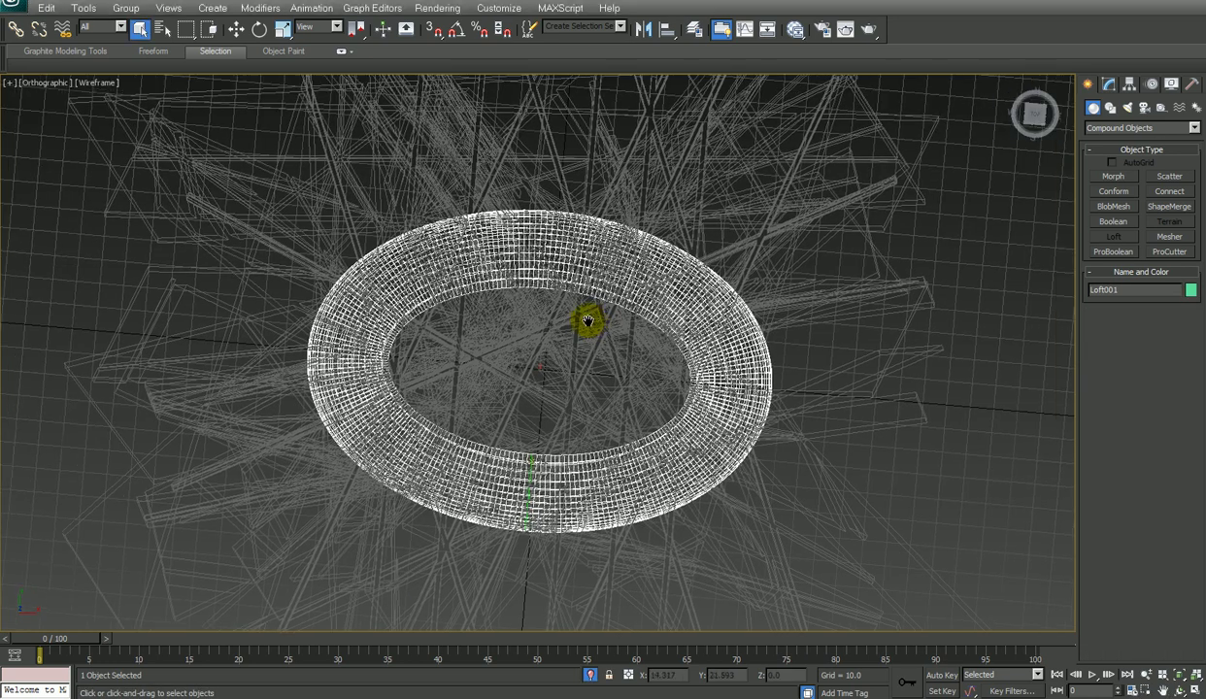
pyautogui.moveTo(587, 321)
pyautogui.keyDown('alt'); pyautogui.mouseDown(button='middle')
pyautogui.moveTo(532, 377)
pyautogui.moveTo(570, 332)
pyautogui.moveTo(544, 377)
pyautogui.moveTo(579, 344)
pyautogui.moveTo(781, 253)
pyautogui.mouseUp(button='middle'); pyautogui.keyUp('alt')
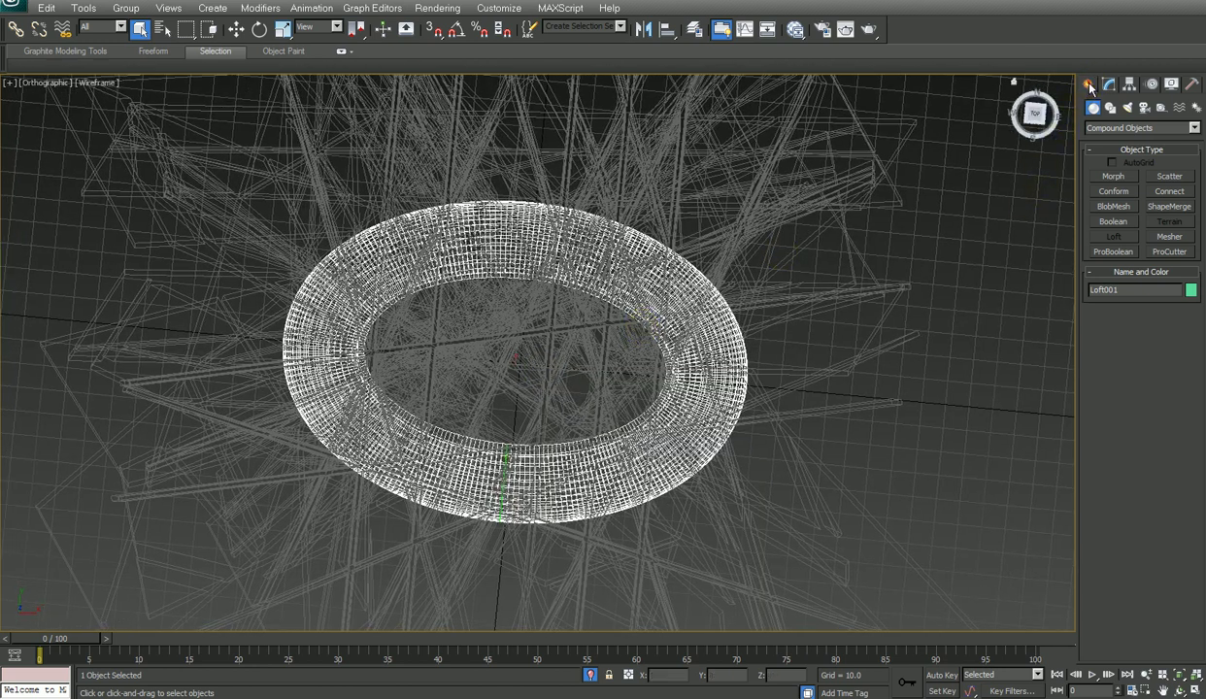
# Intersect Loft001 with Box009 as Boolean operand B and view the result shaded.
pyautogui.click(1119, 224)
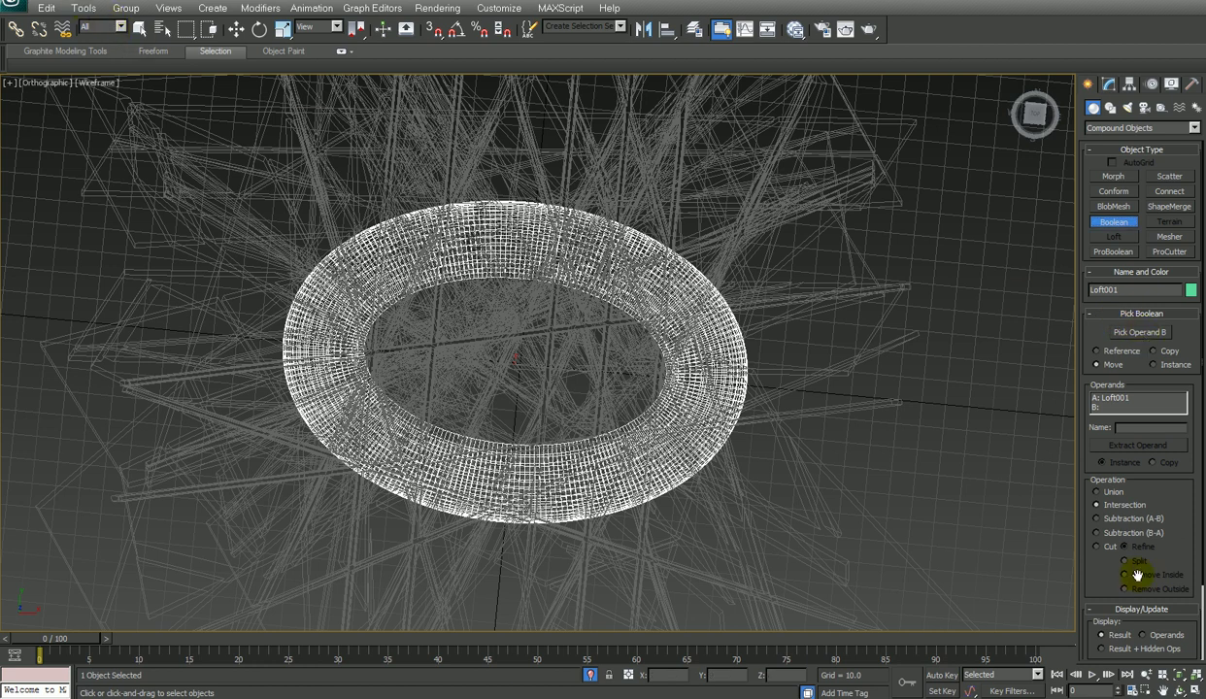
pyautogui.click(1147, 336)
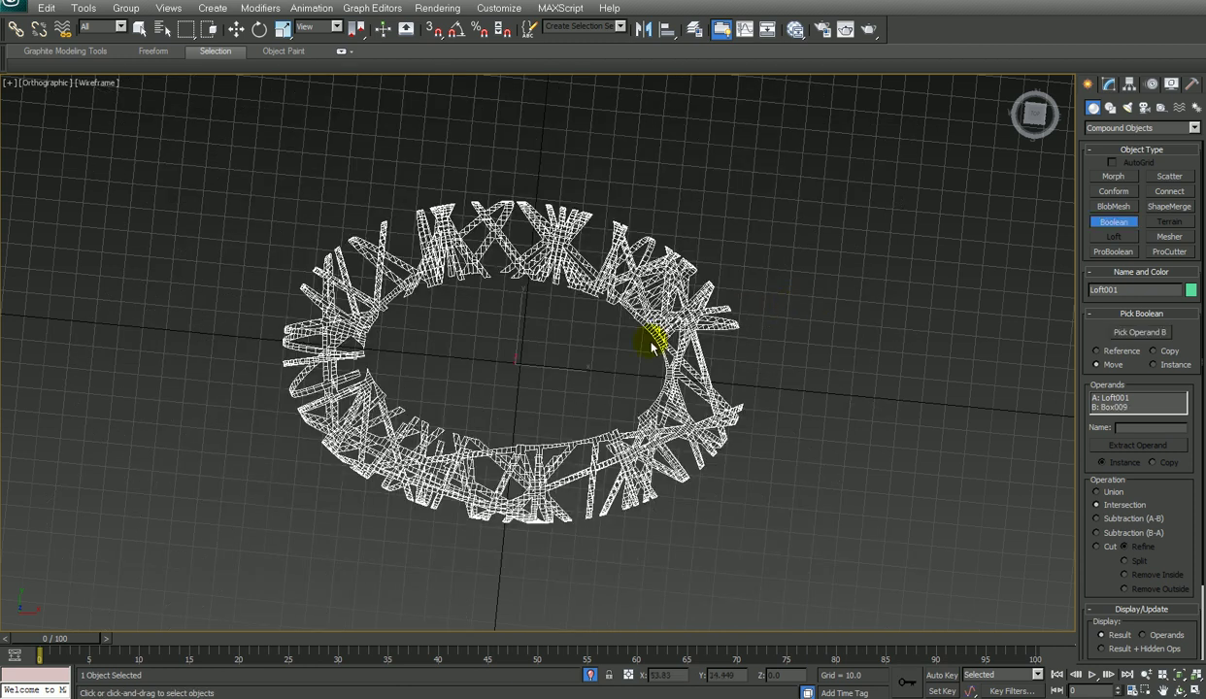
pyautogui.keyDown('alt'); pyautogui.moveTo(655, 335); pyautogui.dragTo(699, 299, button='middle'); pyautogui.keyUp('alt')
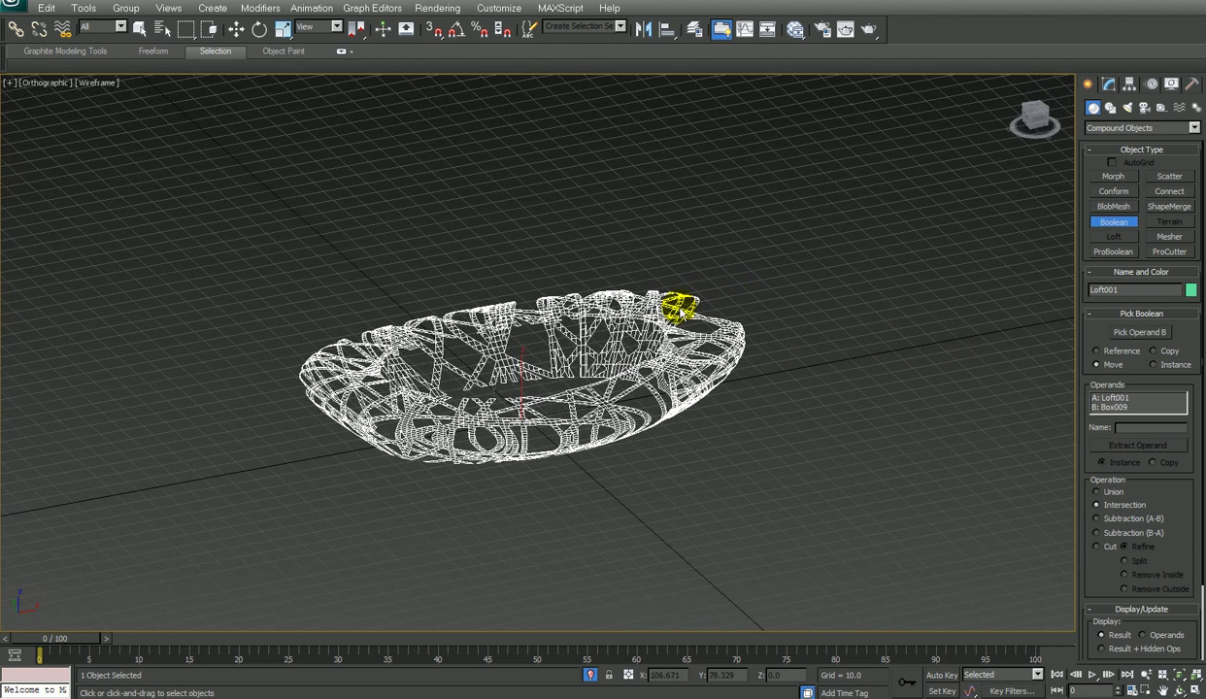
pyautogui.press('F3')
# Show the lattice bowl shaded without edge lines in Perspective view, orbiting to inspect it.
pyautogui.moveTo(639, 342)
pyautogui.keyDown('alt'); pyautogui.mouseDown(button='middle')
pyautogui.moveTo(495, 369)
pyautogui.moveTo(511, 349)
pyautogui.moveTo(670, 344)
pyautogui.moveTo(603, 371)
pyautogui.moveTo(681, 368)
pyautogui.moveTo(432, 363)
pyautogui.moveTo(507, 369)
pyautogui.mouseUp(button='middle'); pyautogui.keyUp('alt')
pyautogui.press('F3')
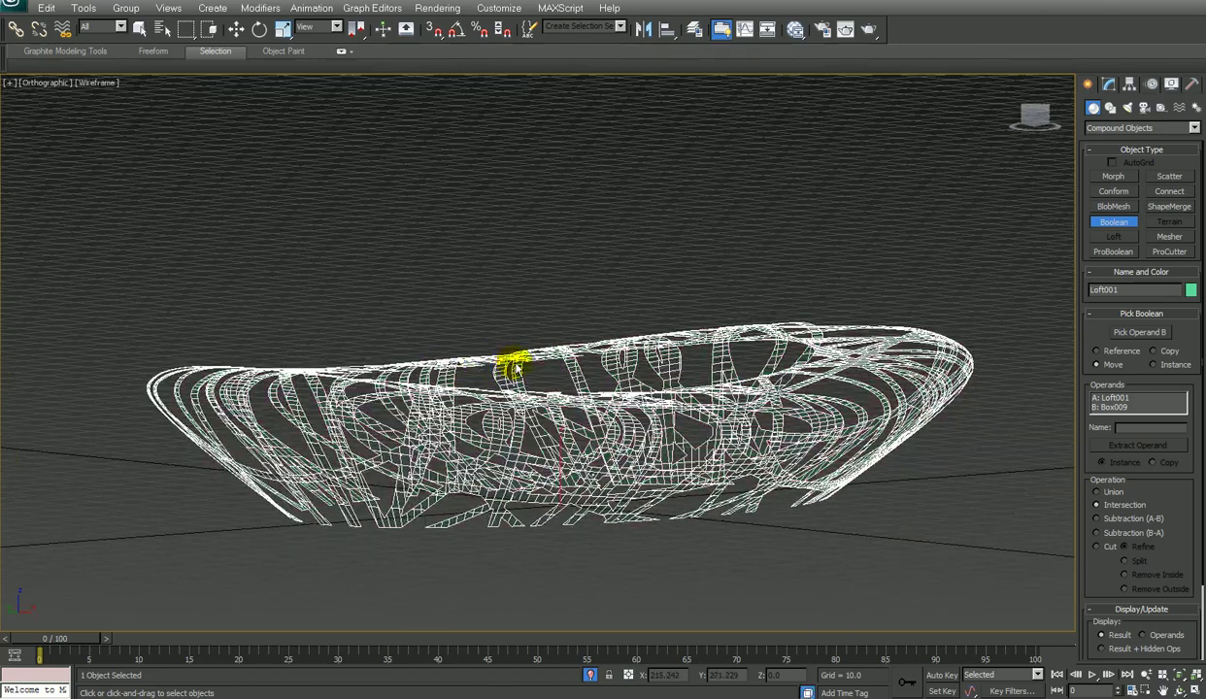
pyautogui.press('p')
pyautogui.scroll(-3, 532, 354)
pyautogui.scroll(3, 536, 358)
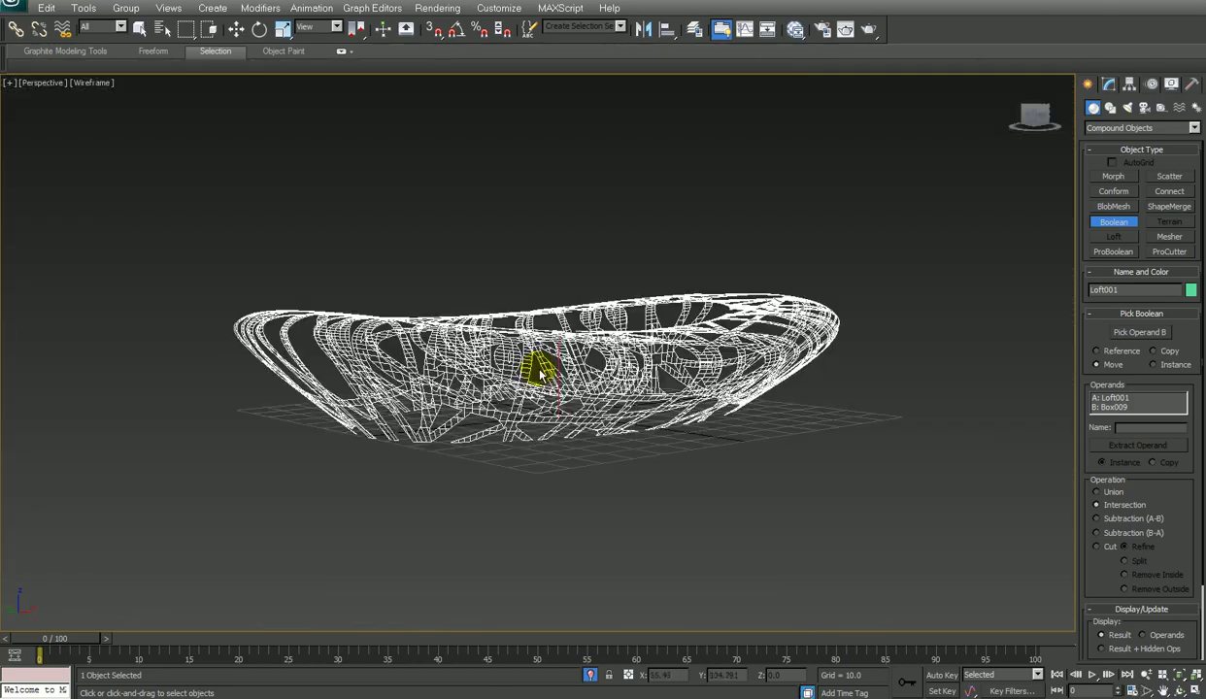
pyautogui.scroll(1, 539, 361)
pyautogui.press('F3')
pyautogui.moveTo(547, 371)
pyautogui.keyDown('alt'); pyautogui.mouseDown(button='middle')
pyautogui.moveTo(565, 358)
pyautogui.moveTo(568, 329)
pyautogui.moveTo(571, 367)
pyautogui.mouseUp(button='middle'); pyautogui.keyUp('alt')
pyautogui.press('F4')
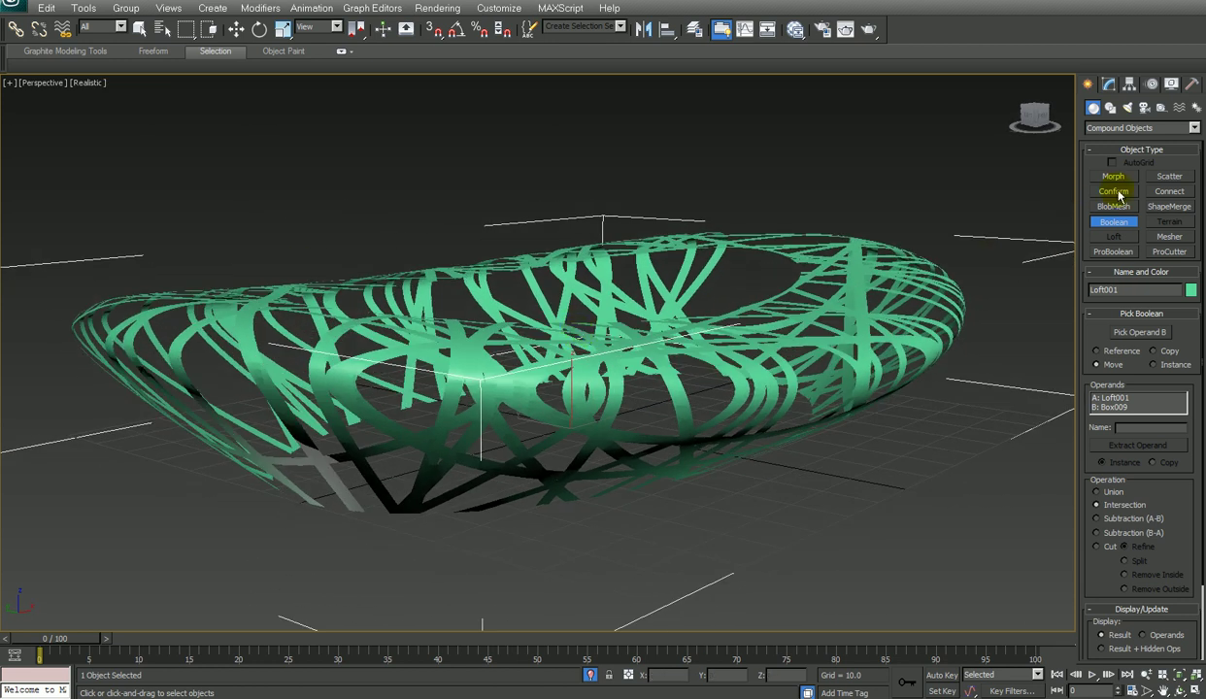
# Add a Shell modifier to Loft001 from the Modifier List.
pyautogui.click(1109, 86)
pyautogui.click(1141, 143)
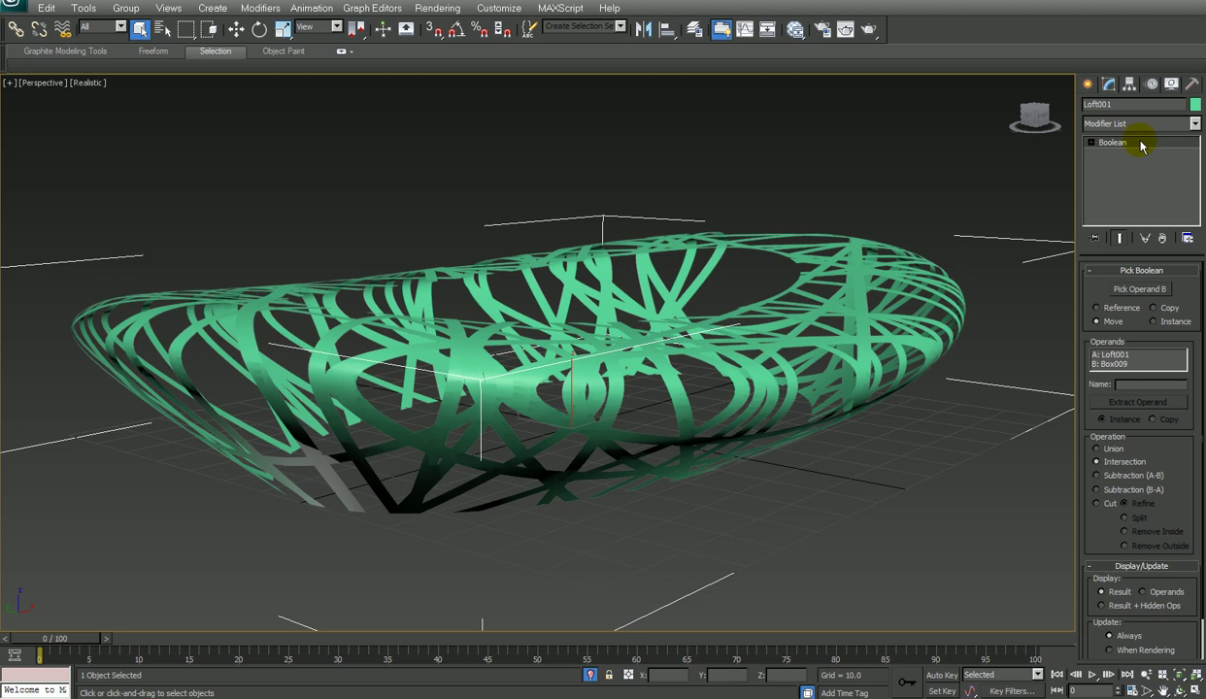
pyautogui.click(1194, 123)
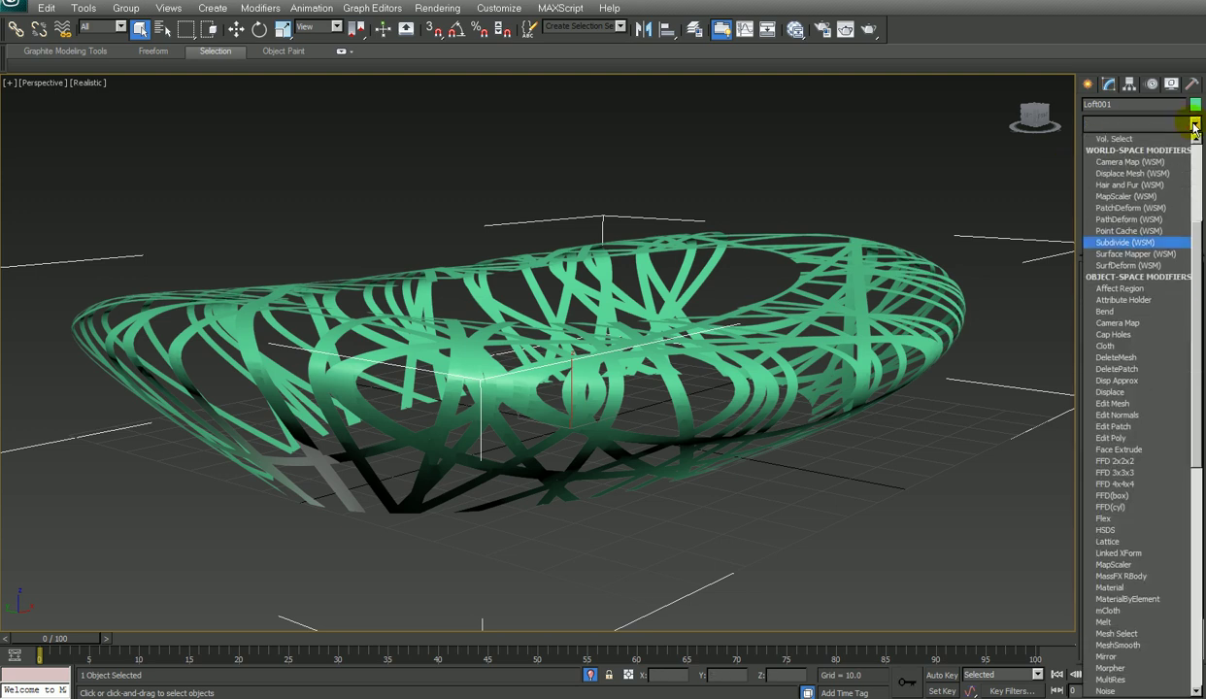
pyautogui.scroll(-10, 1140, 388)
pyautogui.click(1155, 279)
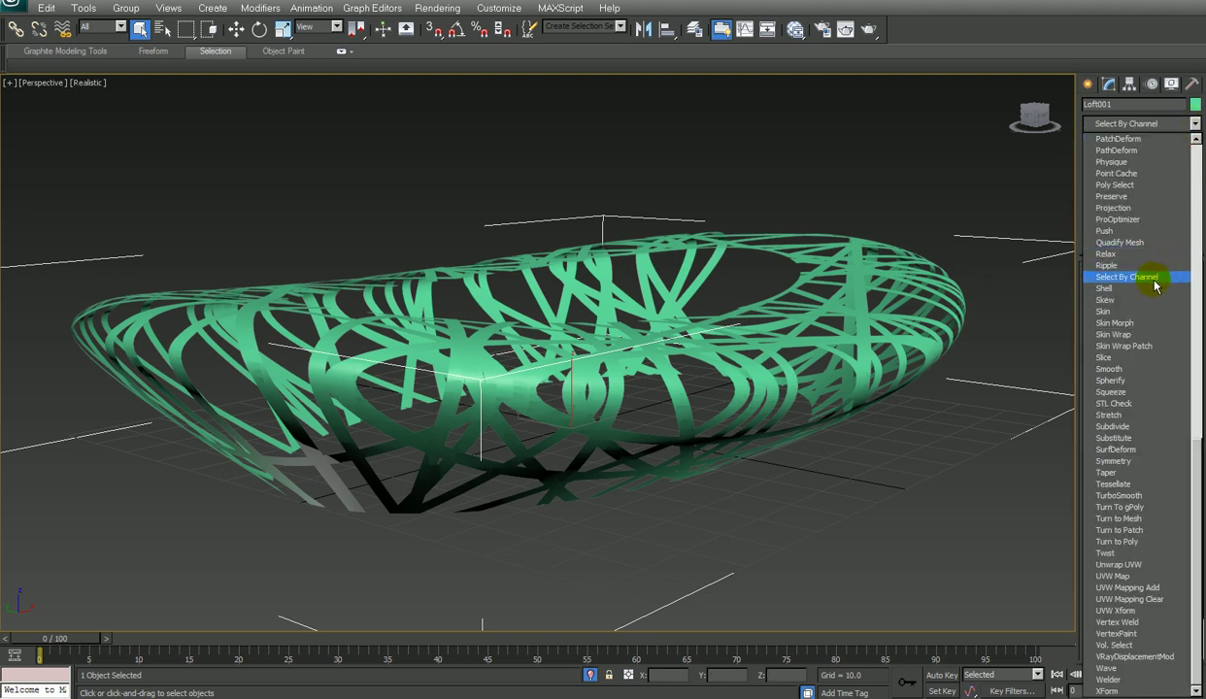
pyautogui.click(1106, 288)
# Raise the Shell's Outer Amount to 0.7 to thicken the strips.
pyautogui.keyDown('alt'); pyautogui.moveTo(889, 340); pyautogui.dragTo(842, 342, button='middle'); pyautogui.keyUp('alt')
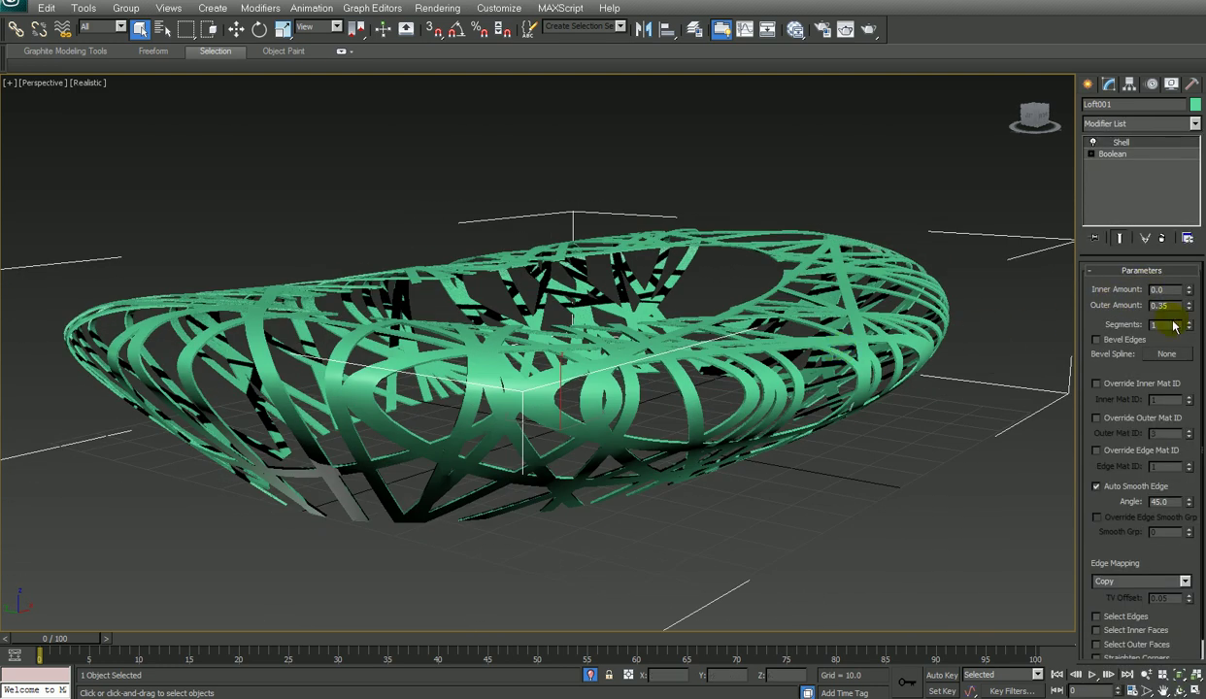
pyautogui.moveTo(1189, 305); pyautogui.dragTo(1187, 293)
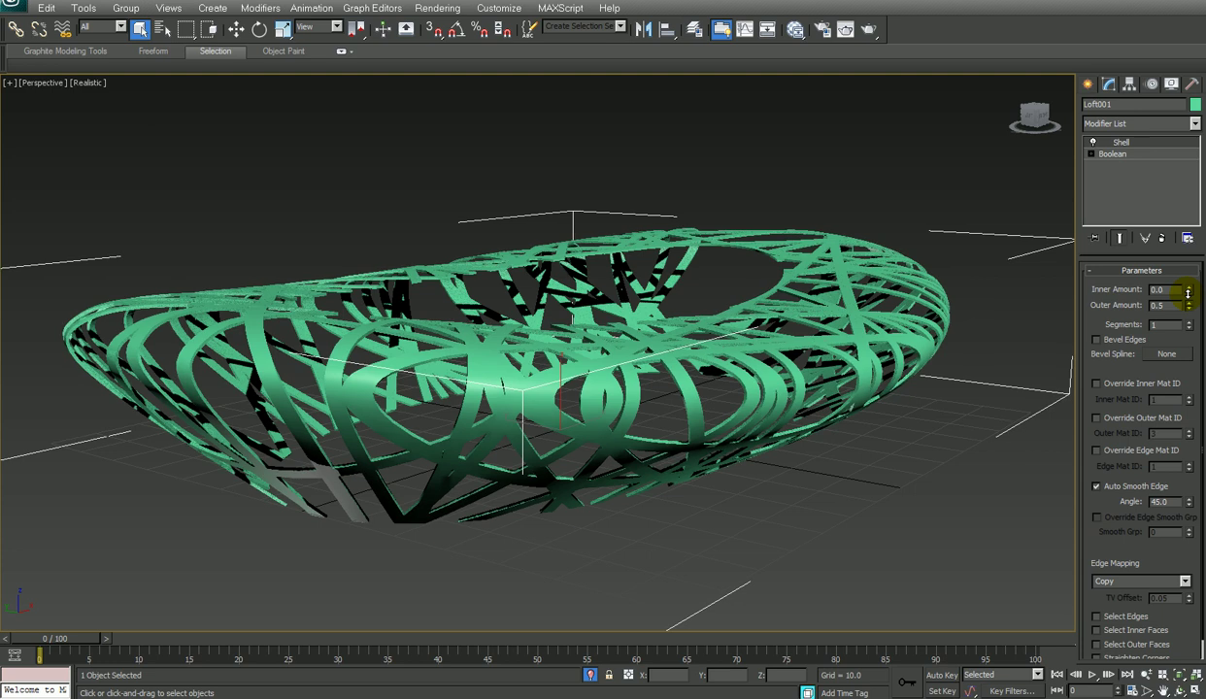
pyautogui.moveTo(1186, 287); pyautogui.dragTo(1188, 282)
pyautogui.moveTo(630, 335)
pyautogui.keyDown('alt'); pyautogui.mouseDown(button='middle')
pyautogui.moveTo(560, 331)
pyautogui.moveTo(673, 345)
pyautogui.moveTo(854, 291)
pyautogui.mouseUp(button='middle'); pyautogui.keyUp('alt')
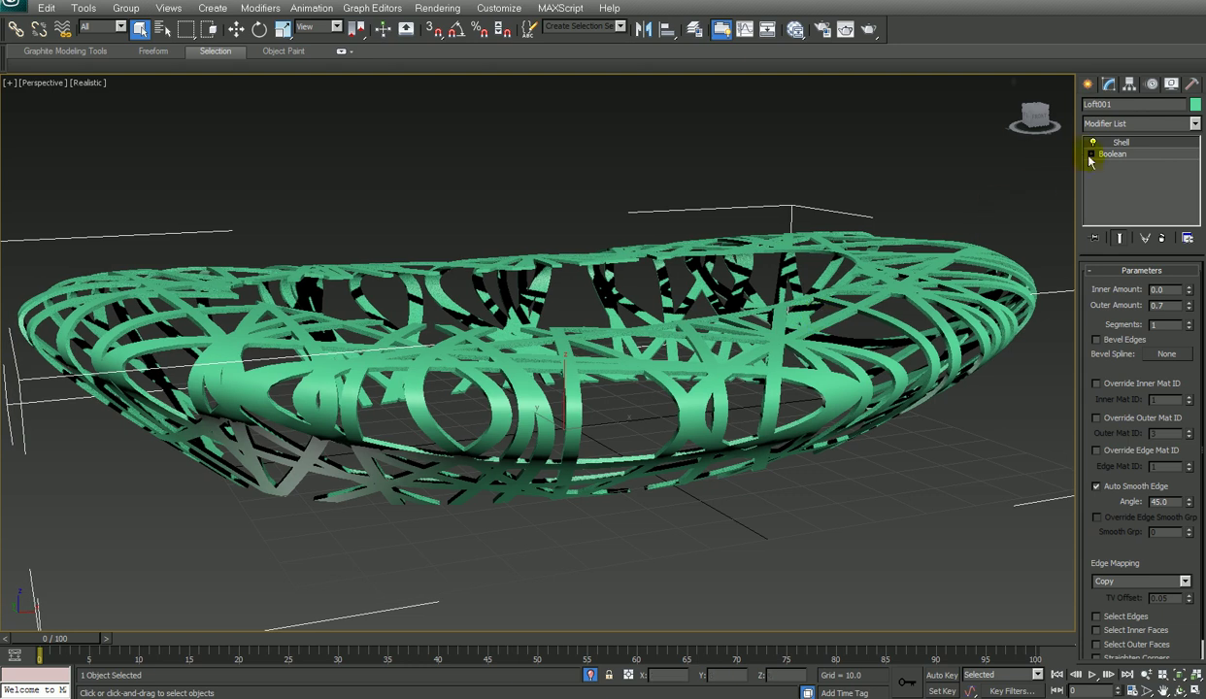
pyautogui.click(1090, 155)
pyautogui.click(1092, 154)
# Select the Boolean's B: Box009 operand for moving and switch to Front view.
pyautogui.click(1121, 166)
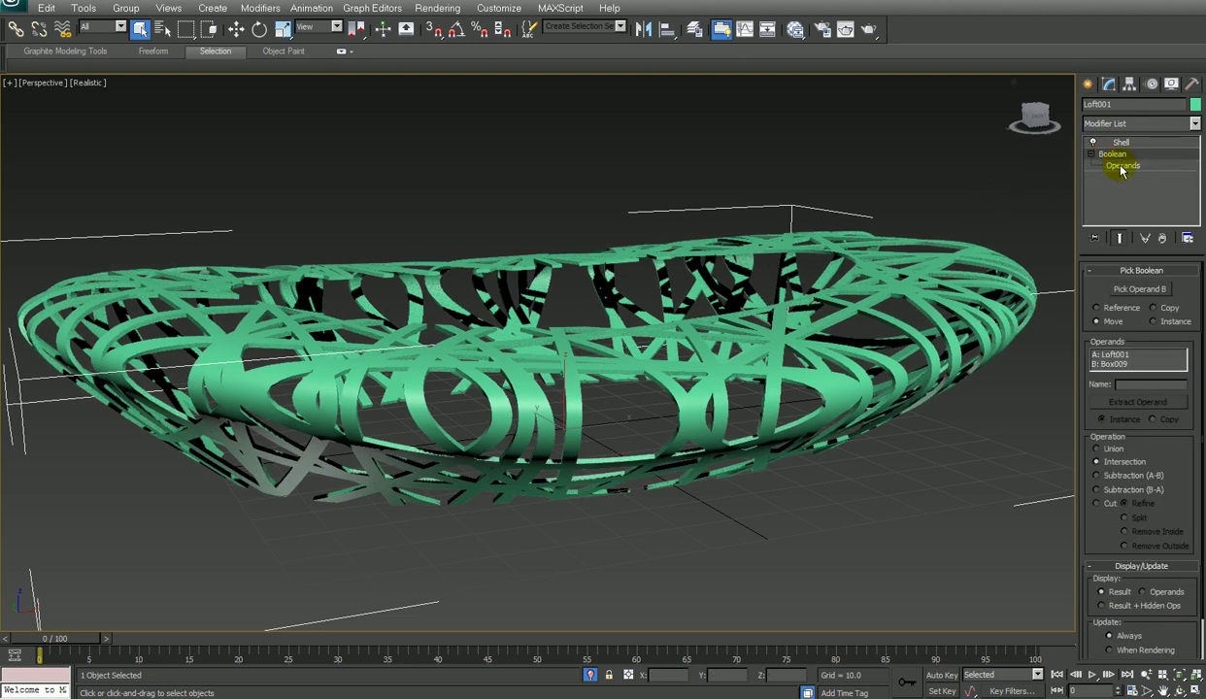
pyautogui.click(1114, 364)
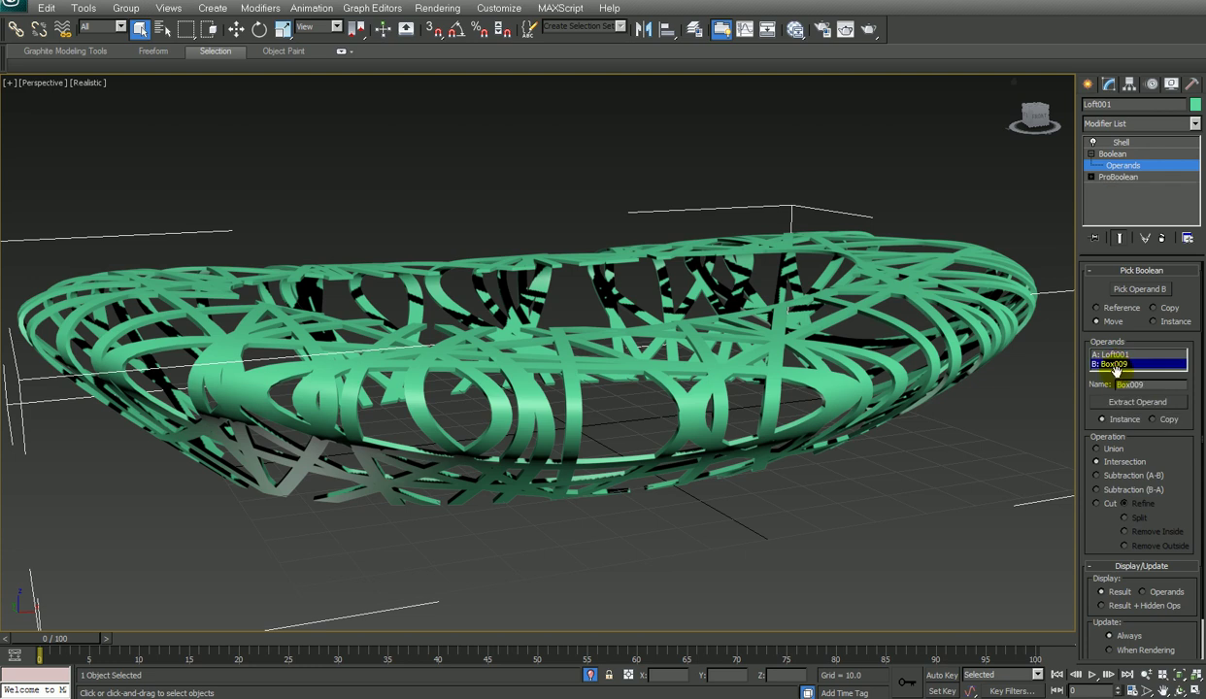
pyautogui.moveTo(629, 385); pyautogui.dragTo(636, 388, button='middle')
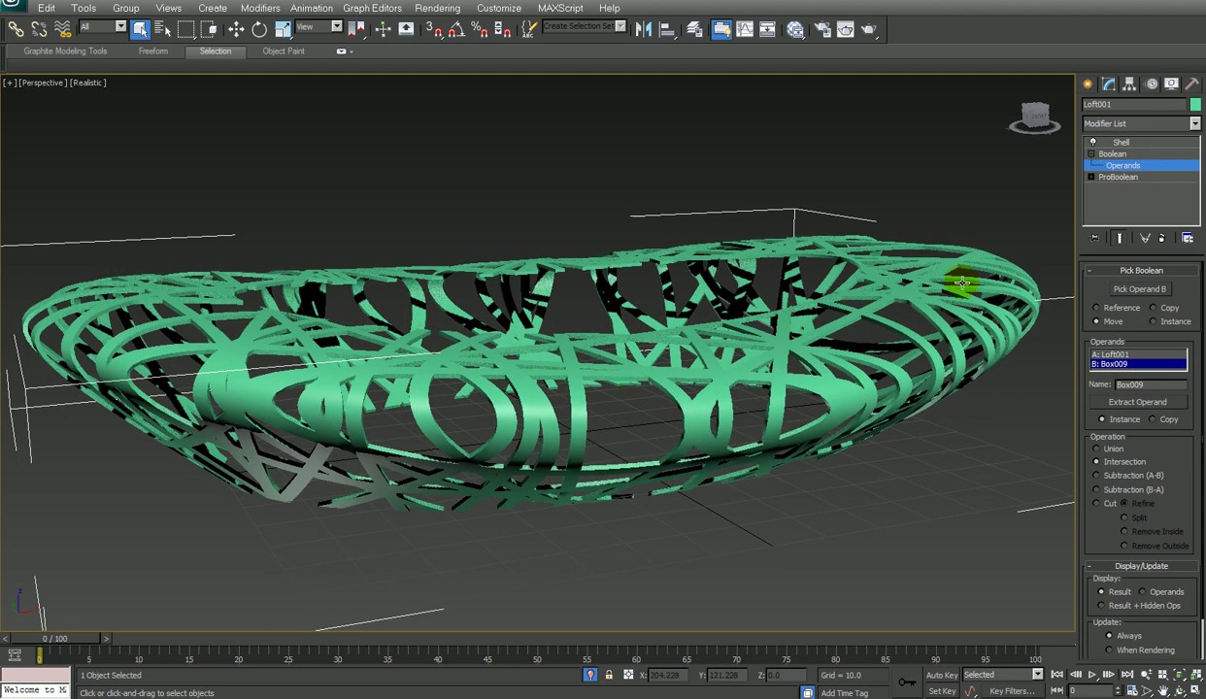
pyautogui.press('w')
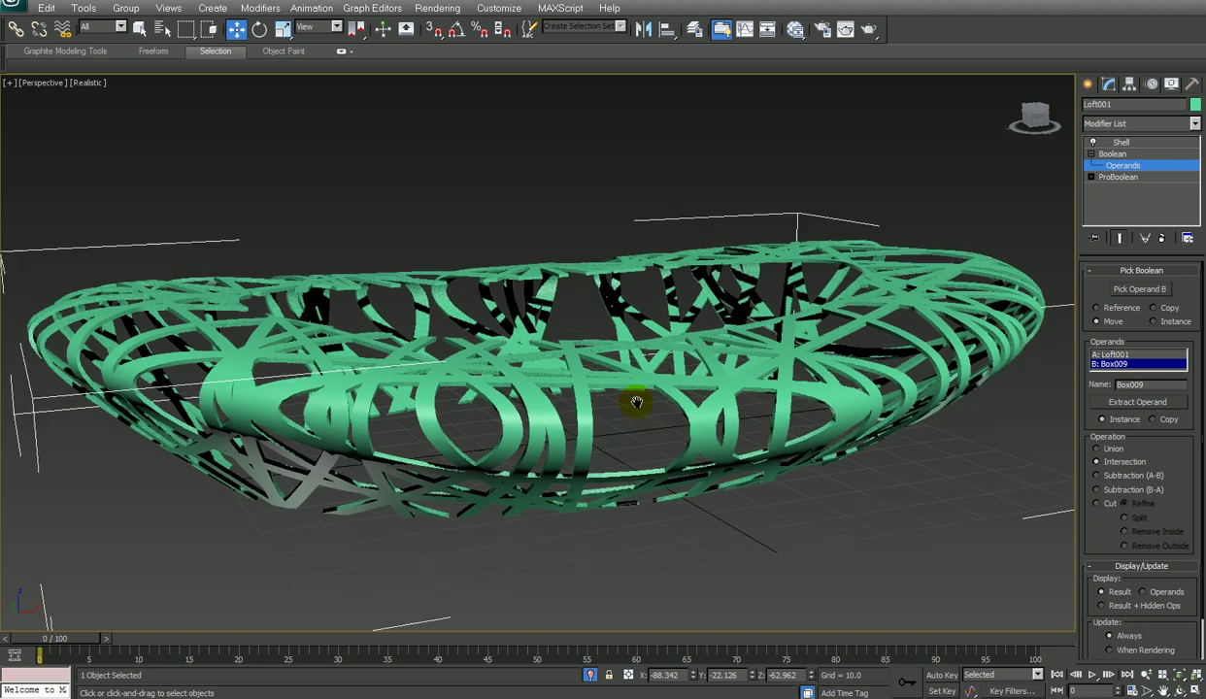
pyautogui.scroll(-5, 646, 402)
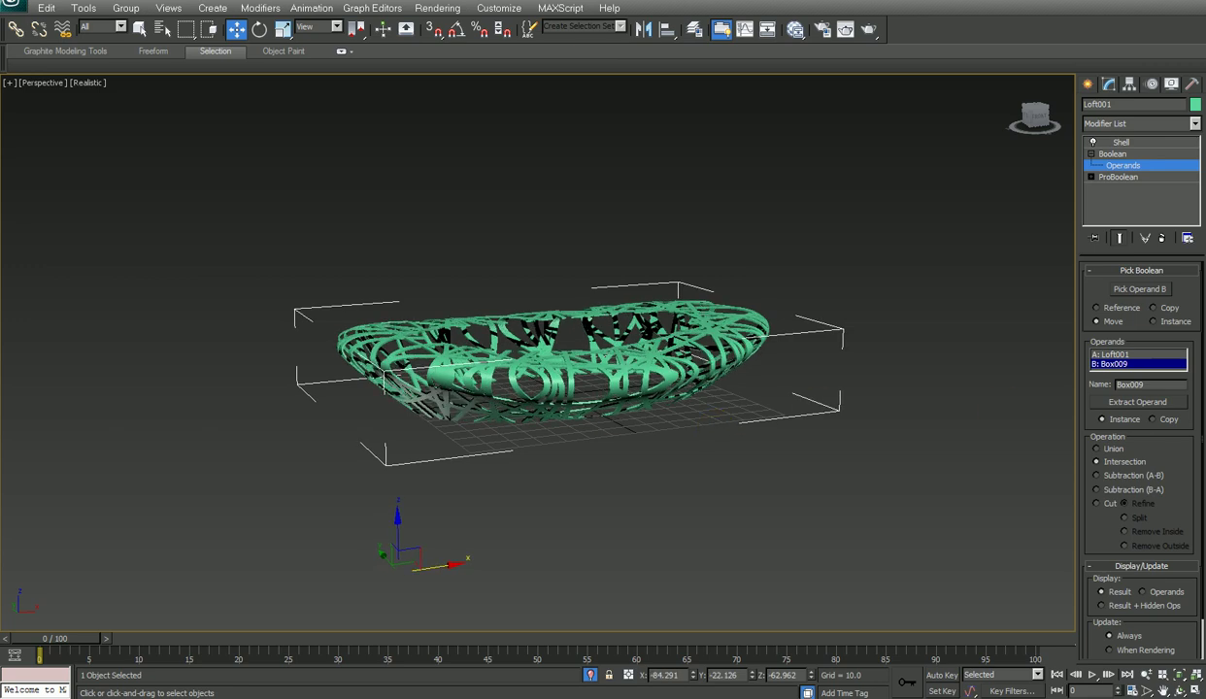
pyautogui.press('f')
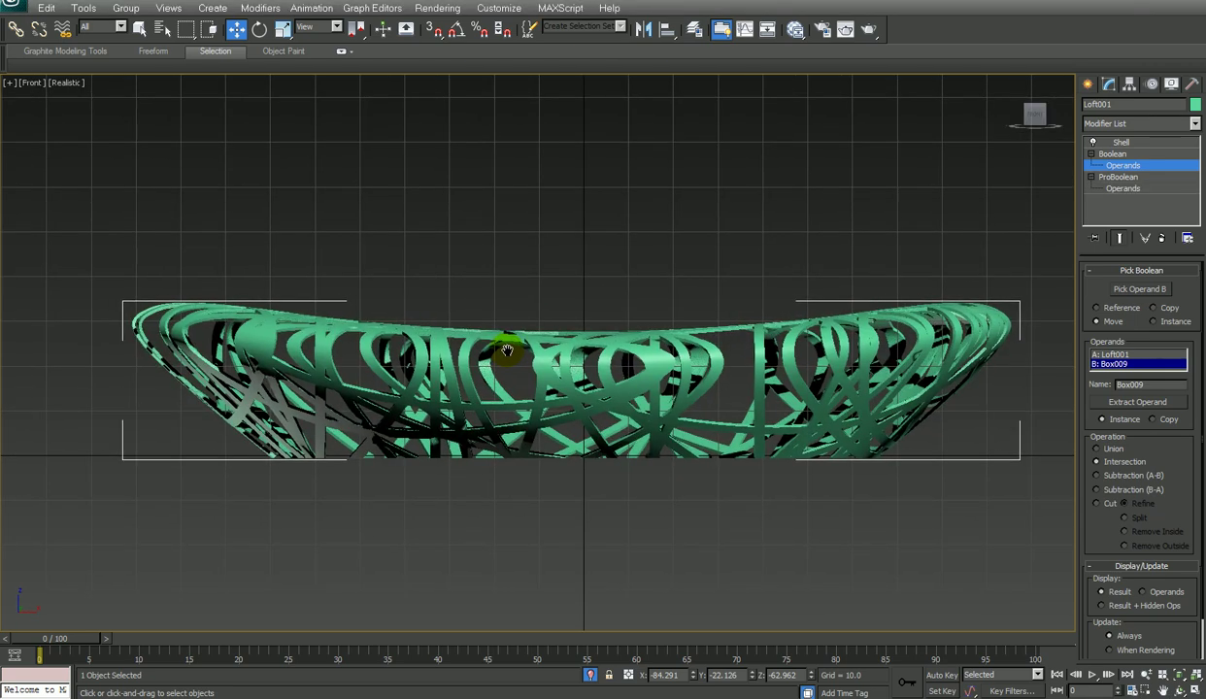